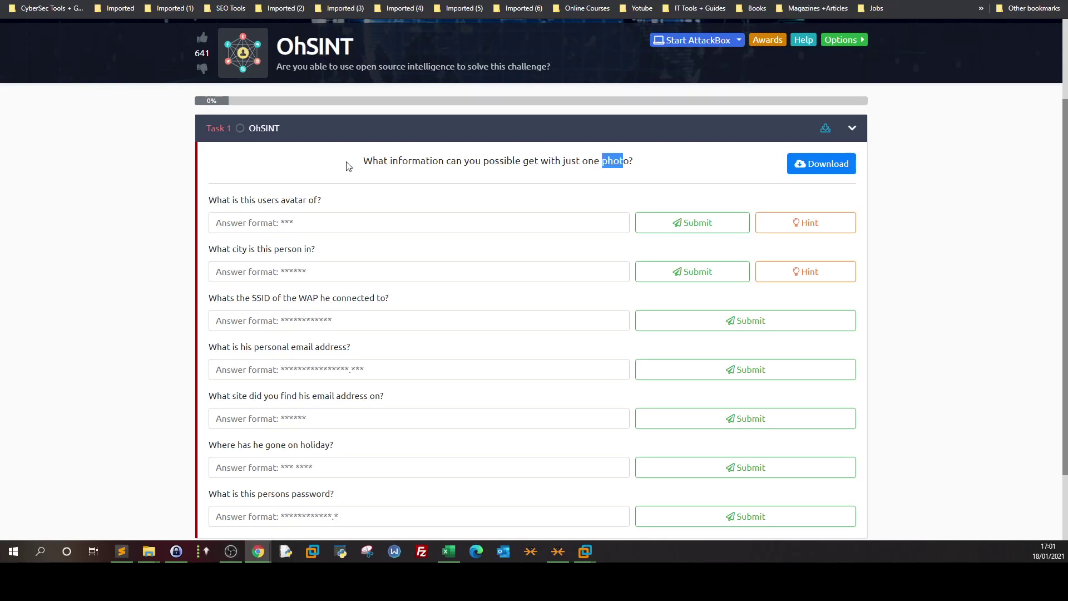
- Highlight 'SINT' in the OhSINT room title and 'photo?' in the task heading
{"action": "left_click", "coordinate": [578, 212]}
{"action": "scroll", "coordinate": [445, 202], "scroll_direction": "up", "scroll_amount": 2}
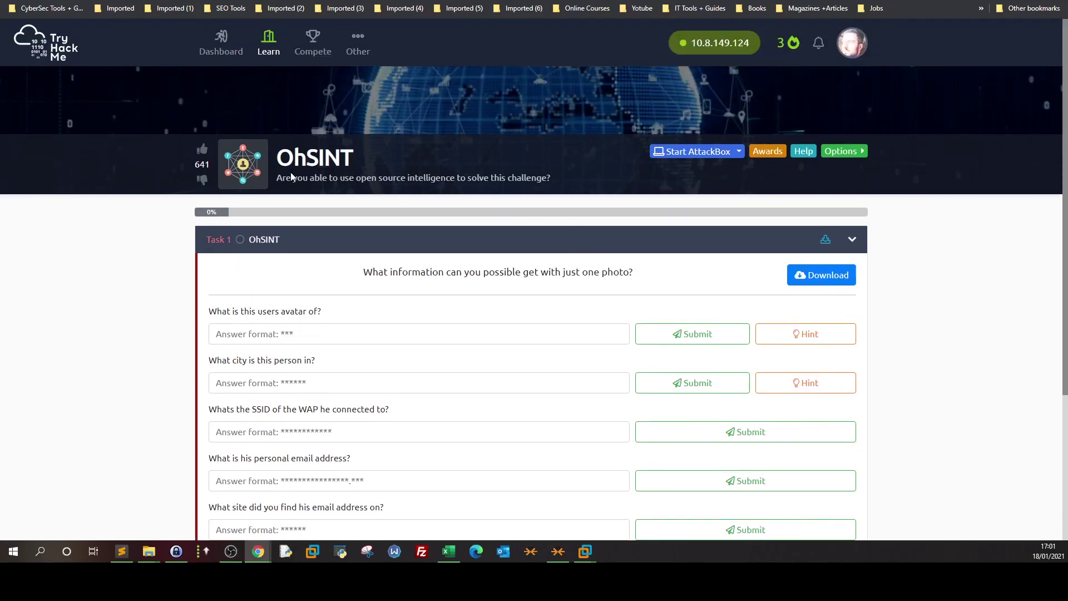
{"action": "double_click", "coordinate": [314, 158]}
{"action": "left_click", "coordinate": [275, 169]}
{"action": "left_click_drag", "start_coordinate": [362, 164], "coordinate": [306, 161]}
{"action": "left_click", "coordinate": [363, 219]}
{"action": "scroll", "coordinate": [436, 268], "scroll_direction": "down", "scroll_amount": 2}
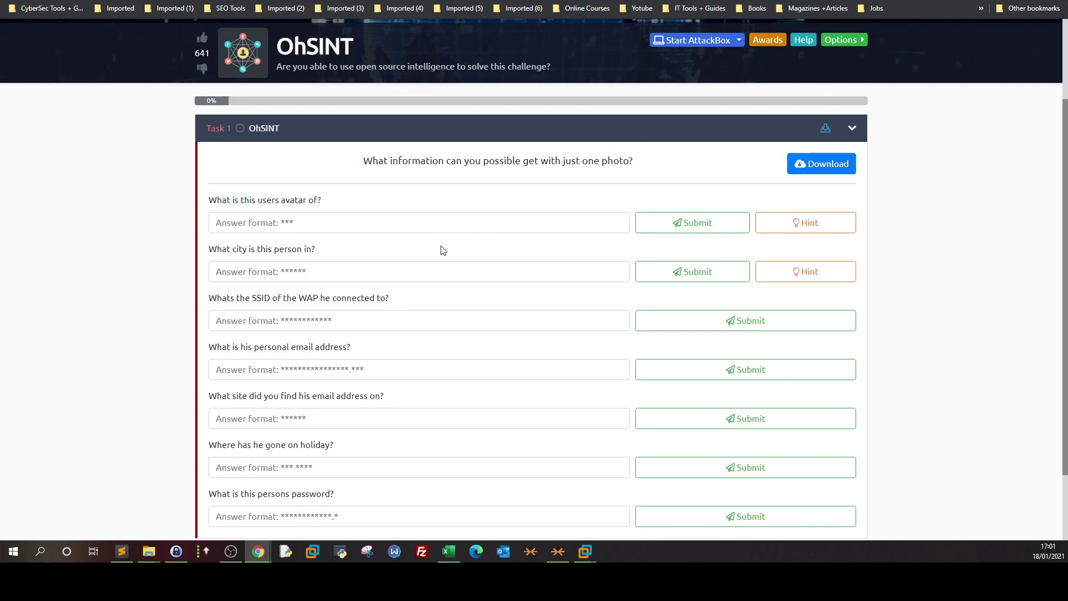
{"action": "left_click_drag", "start_coordinate": [633, 161], "coordinate": [606, 171]}
{"action": "left_click", "coordinate": [607, 172]}
{"action": "scroll", "coordinate": [608, 178], "scroll_direction": "up", "scroll_amount": 2}
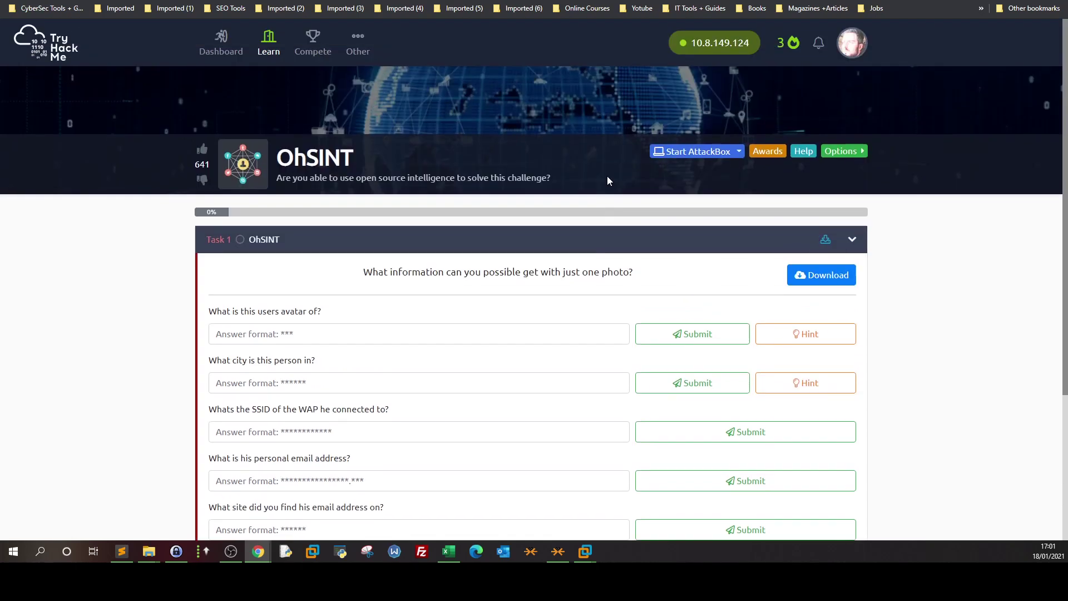
- Browse the My Rooms list of joined rooms through its second and third pages
{"action": "left_click", "coordinate": [225, 49]}
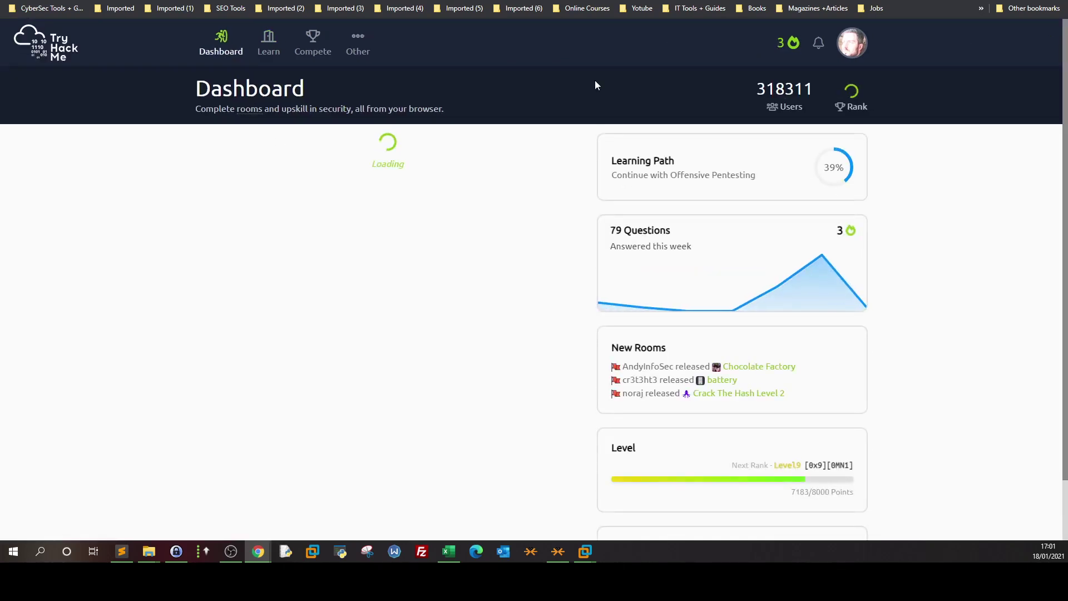
{"action": "left_click", "coordinate": [852, 42]}
{"action": "left_click", "coordinate": [872, 110]}
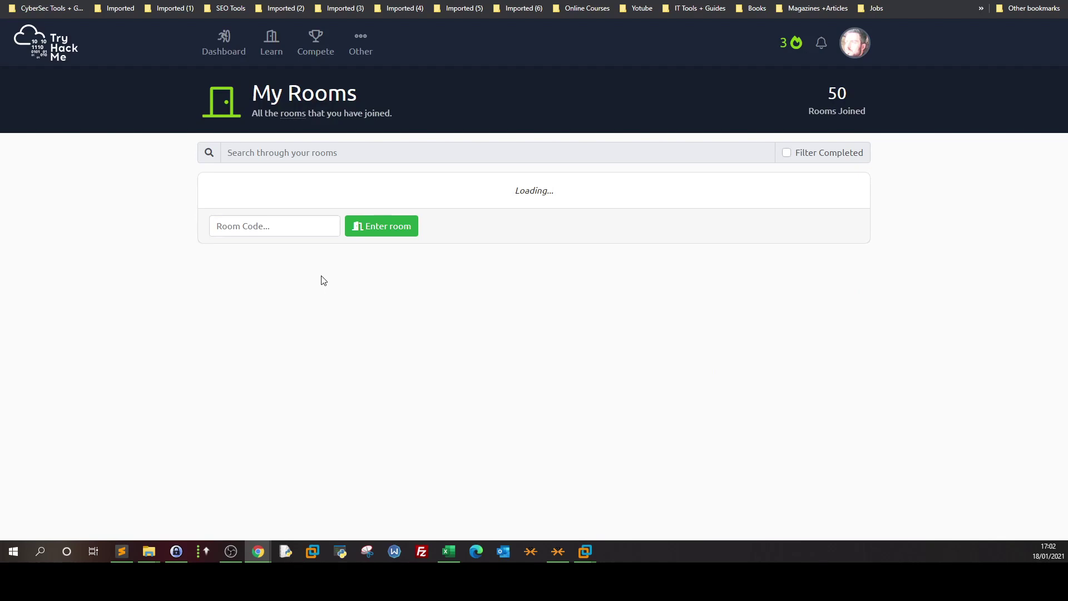
{"action": "scroll", "coordinate": [428, 193], "scroll_direction": "down", "scroll_amount": 3}
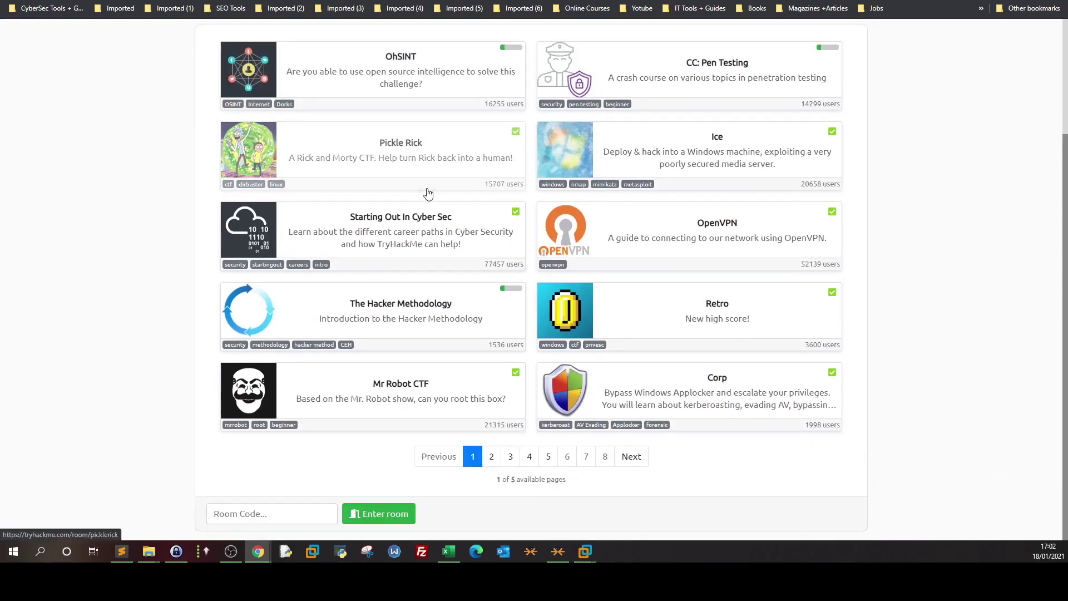
{"action": "left_click", "coordinate": [492, 457]}
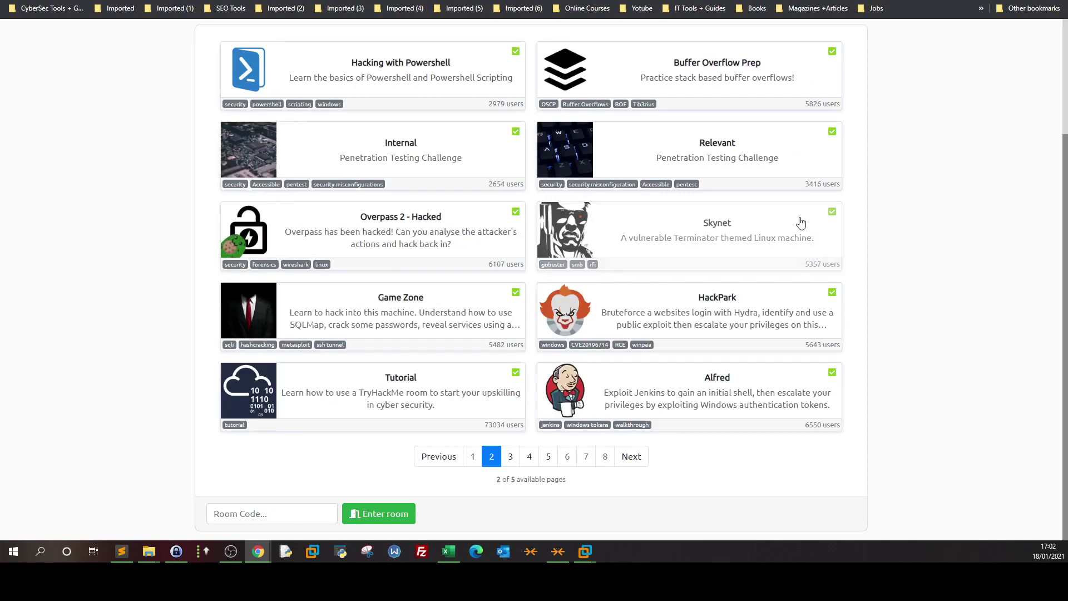
{"action": "scroll", "coordinate": [629, 198], "scroll_direction": "up", "scroll_amount": 1}
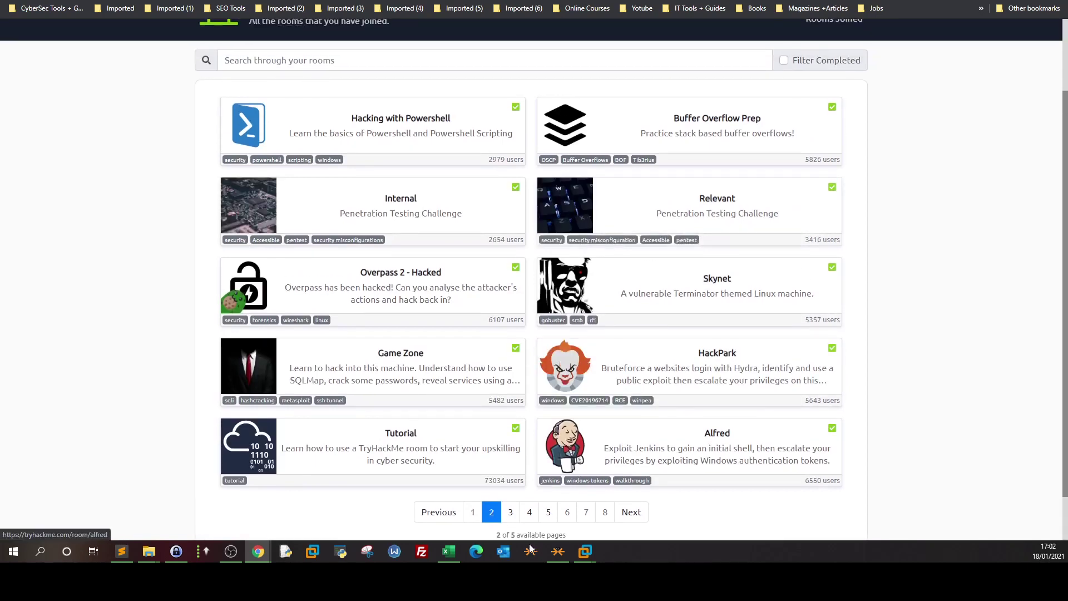
{"action": "left_click", "coordinate": [510, 512]}
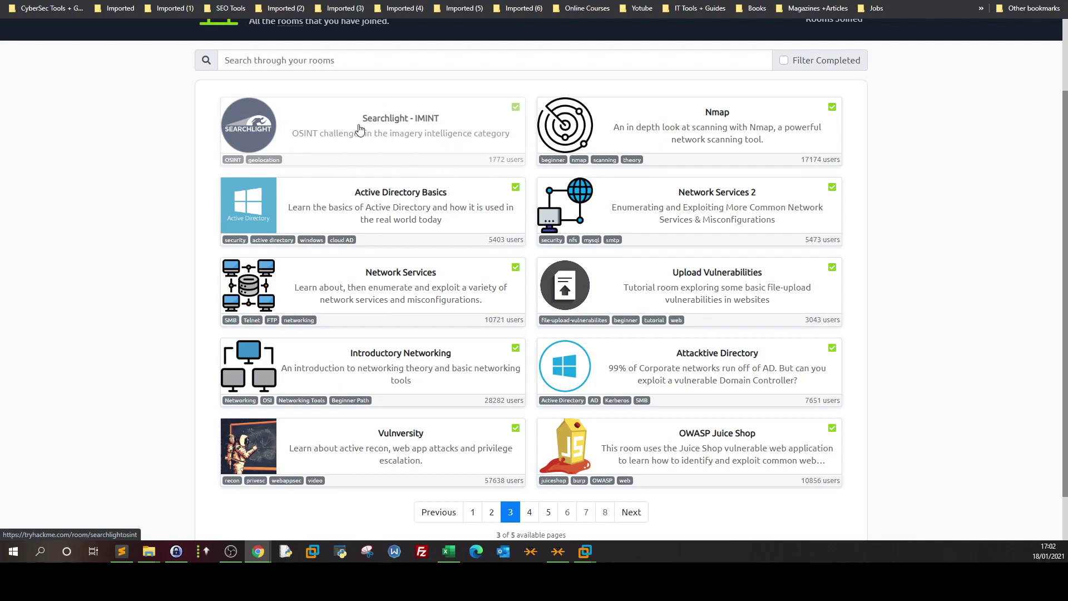
{"action": "scroll", "coordinate": [263, 112], "scroll_direction": "up", "scroll_amount": 2}
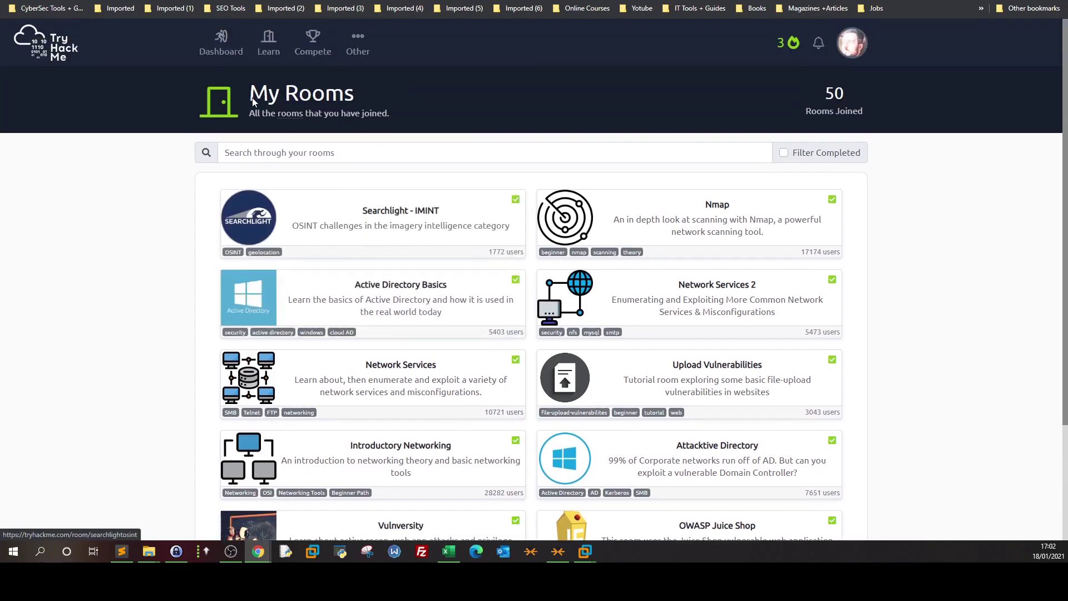
- Reopen the OhSINT room from the dashboard, then bring the Kali Linux virtual machine forward
{"action": "left_click", "coordinate": [224, 49]}
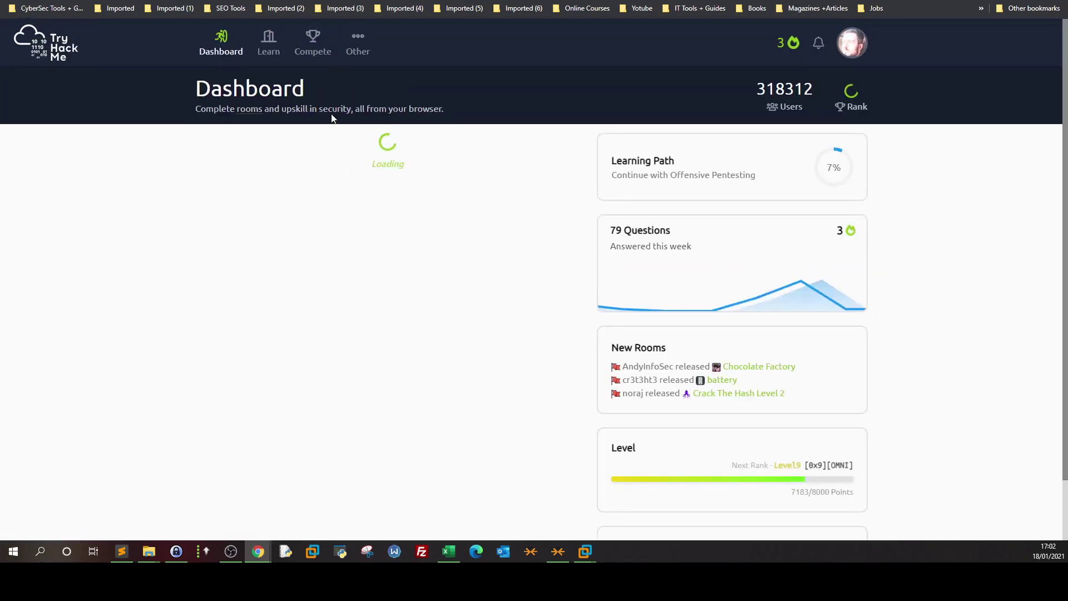
{"action": "left_click", "coordinate": [353, 185]}
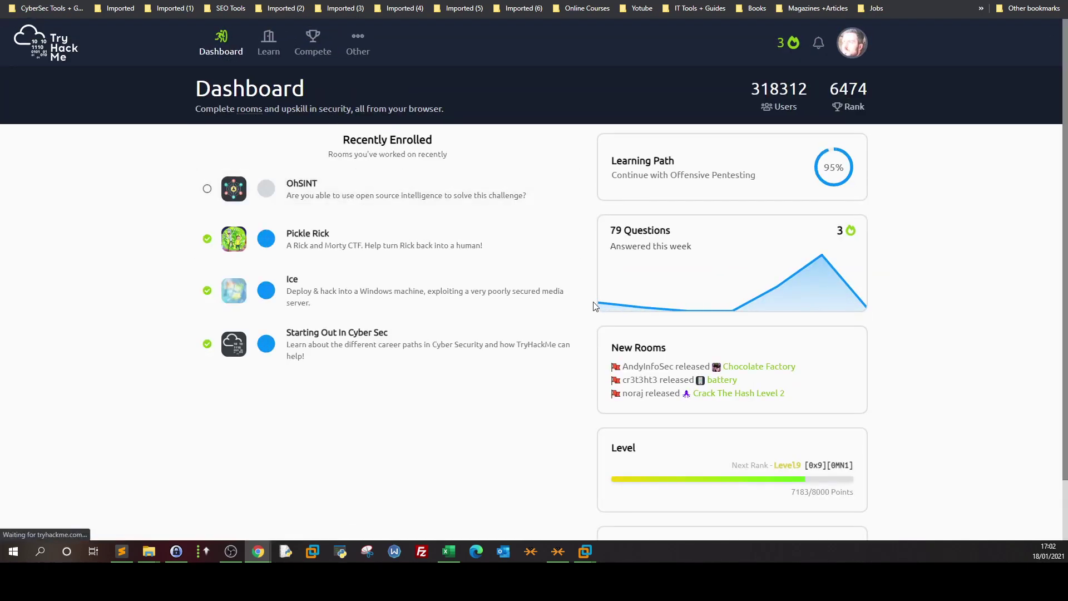
{"action": "scroll", "coordinate": [592, 302], "scroll_direction": "down", "scroll_amount": 2}
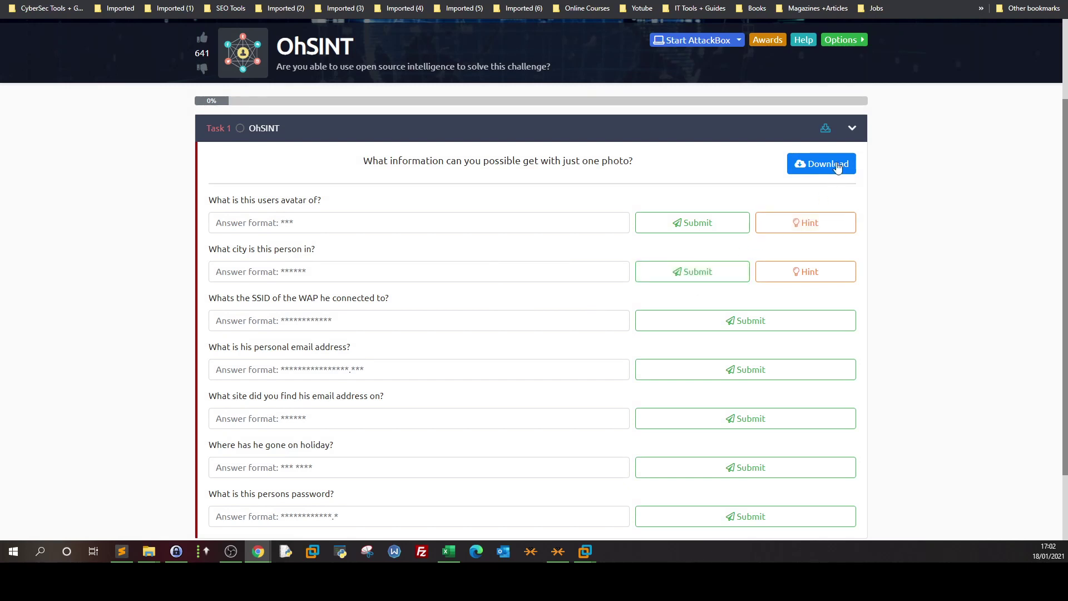
{"action": "mouse_move", "coordinate": [584, 551]}
{"action": "left_click", "coordinate": [644, 451]}
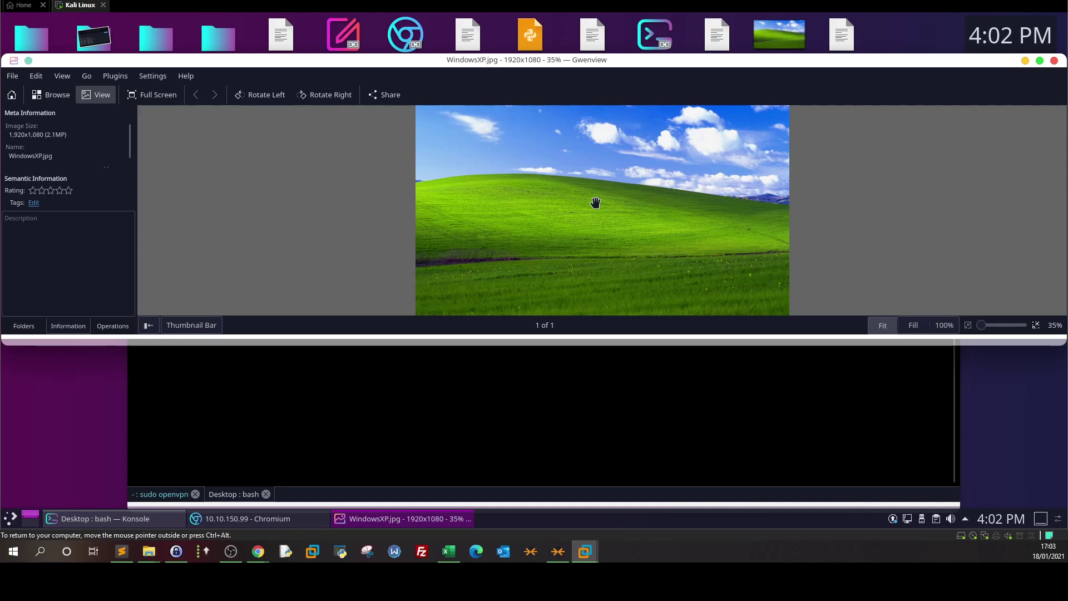
- Shift the Gwenview window left and close it, exposing the Konsole bash prompt
{"action": "left_click_drag", "start_coordinate": [580, 65], "coordinate": [497, 65]}
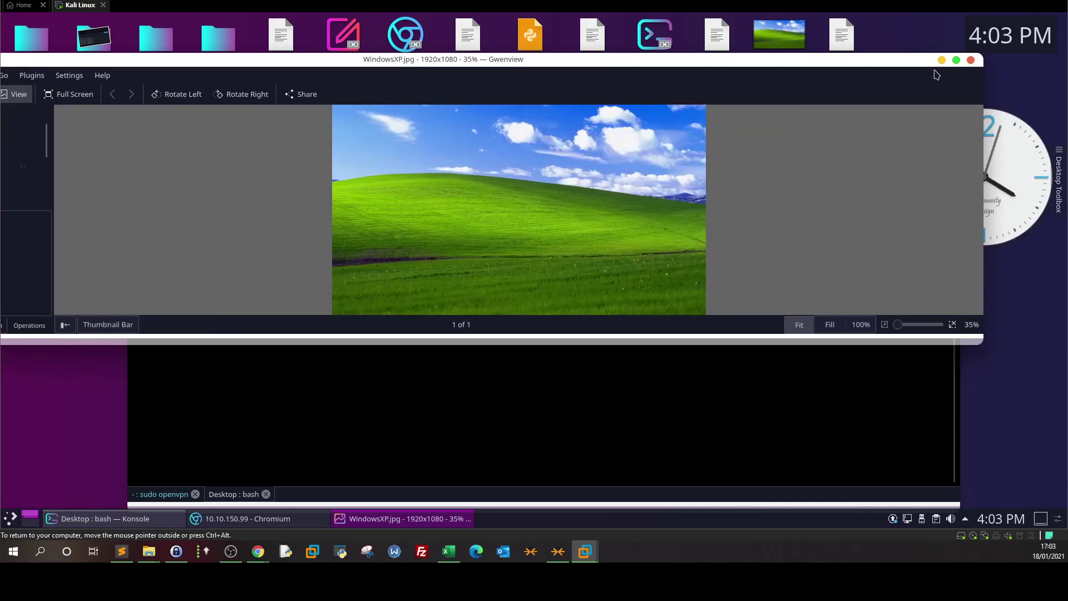
{"action": "left_click", "coordinate": [971, 61]}
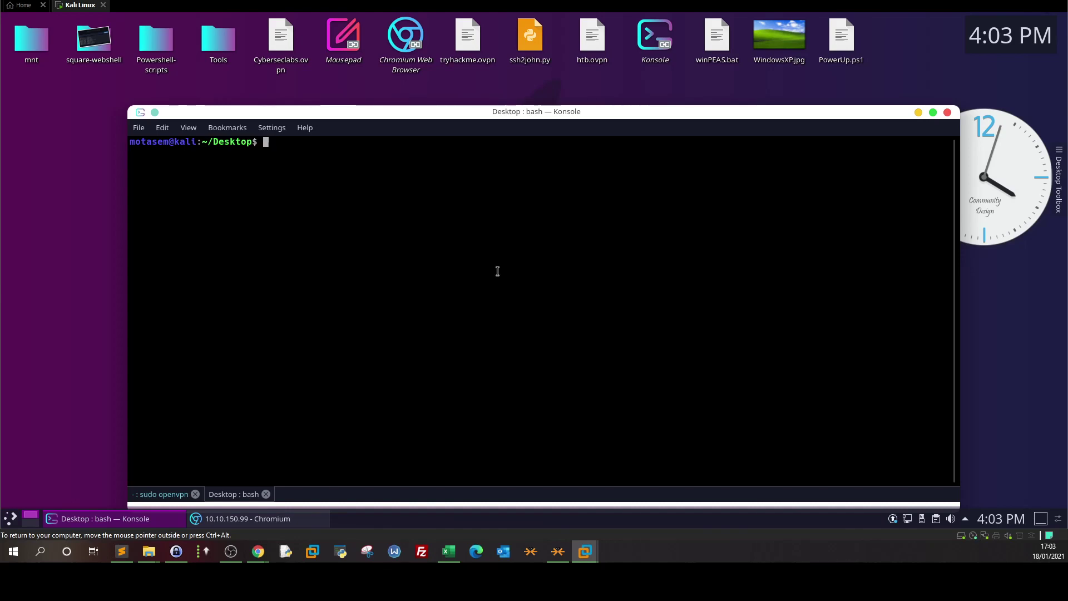
- Run 'strings WindowsXP.jpg' in Konsole to list the image's printable text fragments
{"action": "type", "text": "strings WindowsXP.jpg"}
{"action": "key", "text": "Return"}
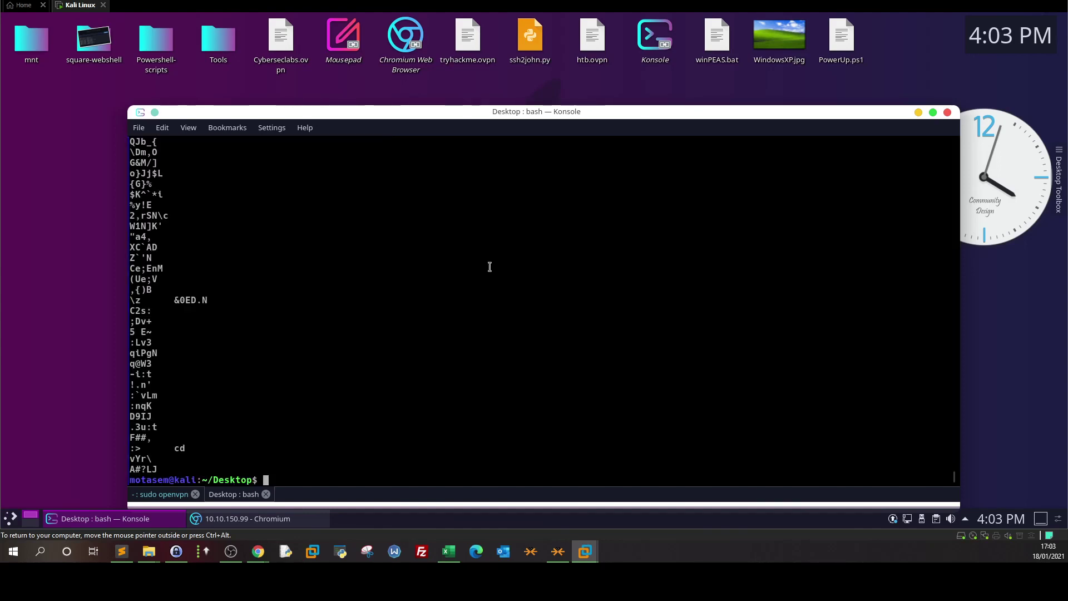
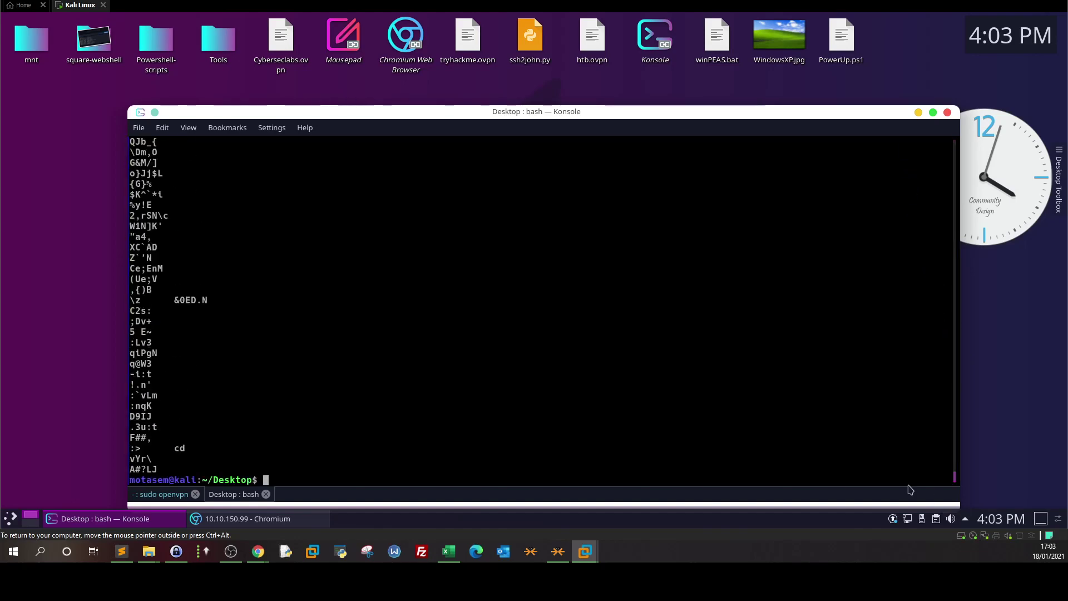
- Clear the terminal screen and begin typing 'exiftool W' at the fresh prompt
{"action": "type", "text": "clear"}
{"action": "key", "text": "Return"}
{"action": "type", "text": "exiftool "}
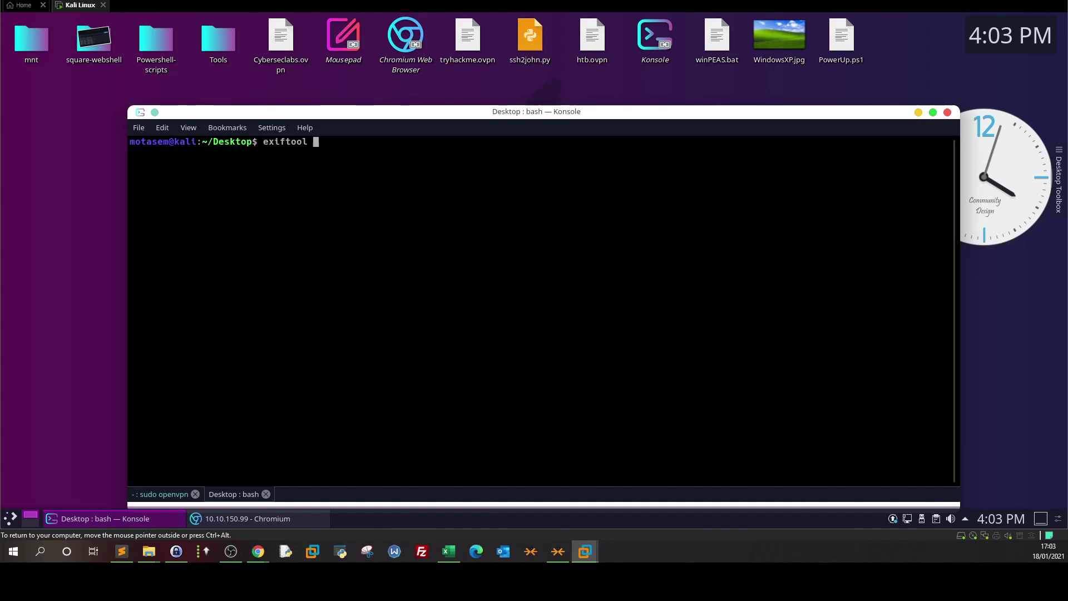
{"action": "type", "text": "W"}
- Run exiftool on the tab-completed WindowsXP.jpg and select the Copyright field name
{"action": "key", "text": "Tab"}
{"action": "key", "text": "Return"}
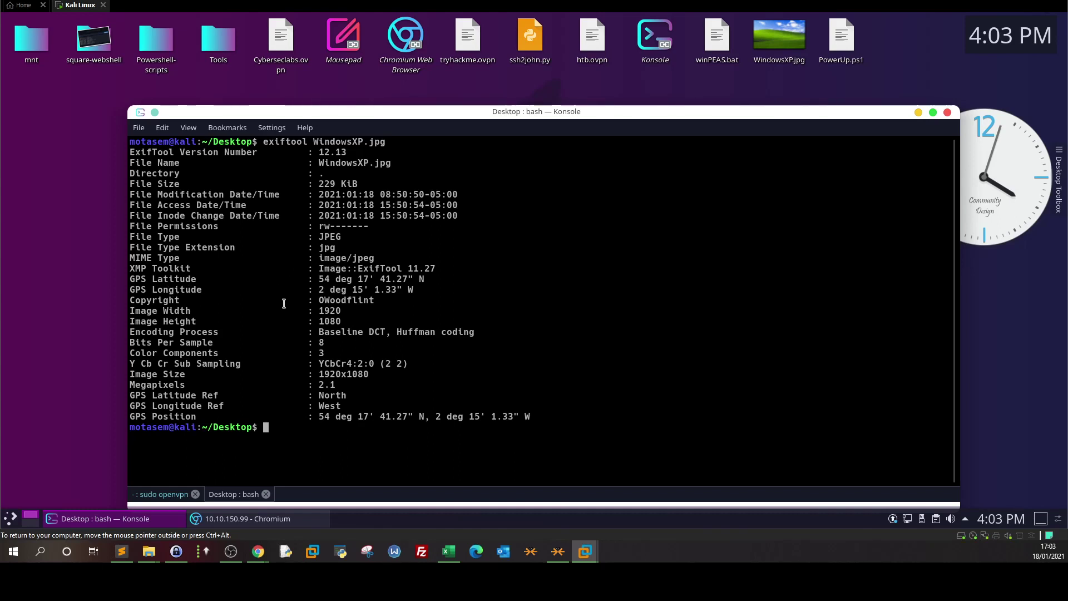
{"action": "double_click", "coordinate": [178, 300]}
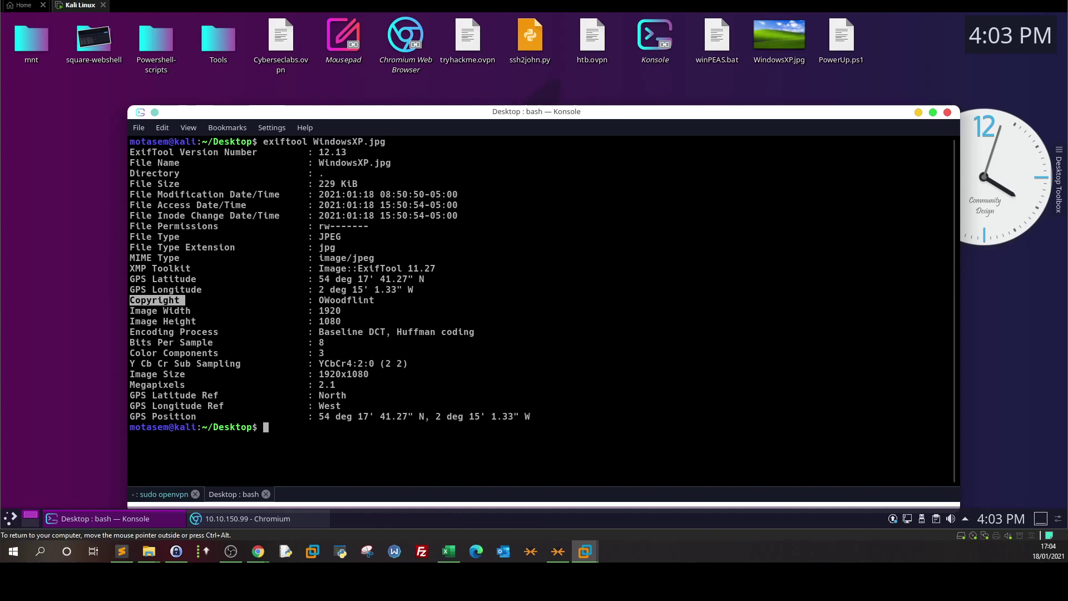
- Highlight the GPS Position line in the exiftool output, then deselect it
{"action": "left_click", "coordinate": [294, 312]}
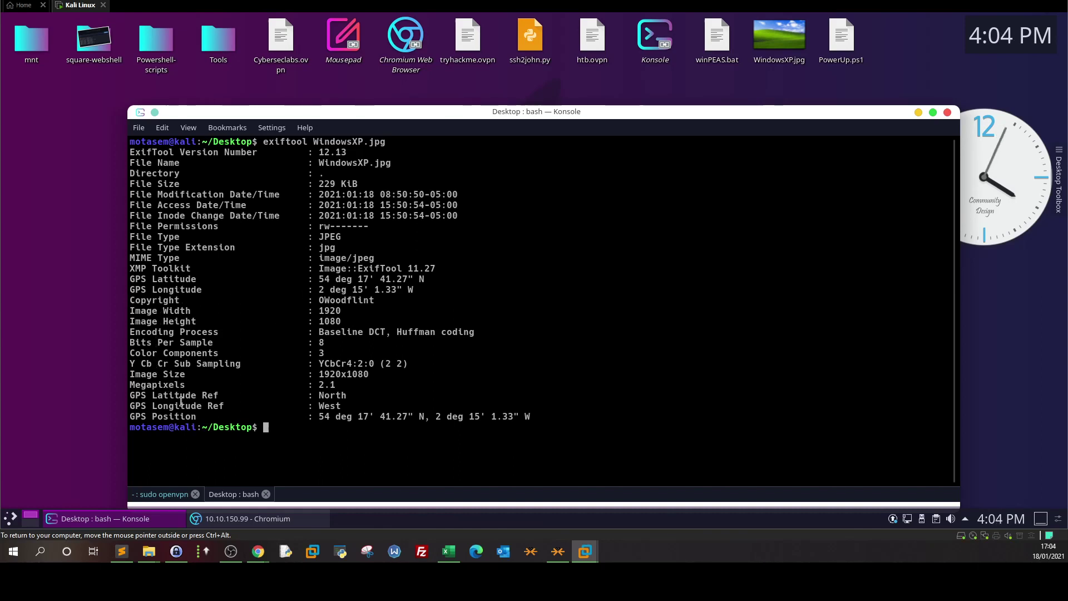
{"action": "left_click_drag", "start_coordinate": [381, 417], "coordinate": [521, 434]}
{"action": "left_click", "coordinate": [522, 433]}
- Select the Copyright owner's name value and copy it via the context menu
{"action": "left_click_drag", "start_coordinate": [375, 301], "coordinate": [332, 311]}
{"action": "double_click", "coordinate": [333, 301]}
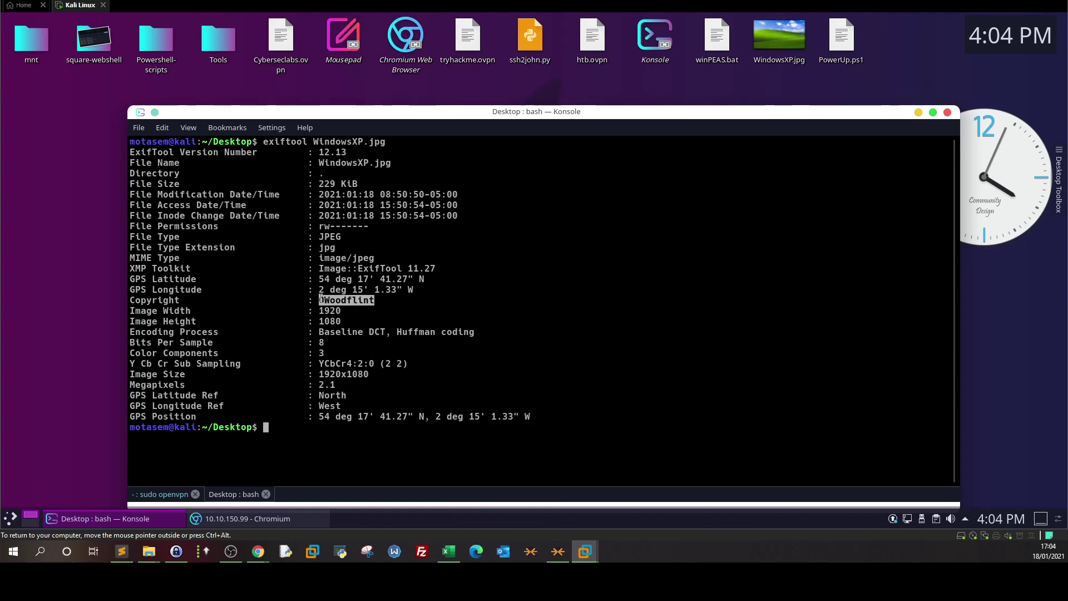
{"action": "right_click", "coordinate": [336, 304]}
{"action": "left_click", "coordinate": [337, 305]}
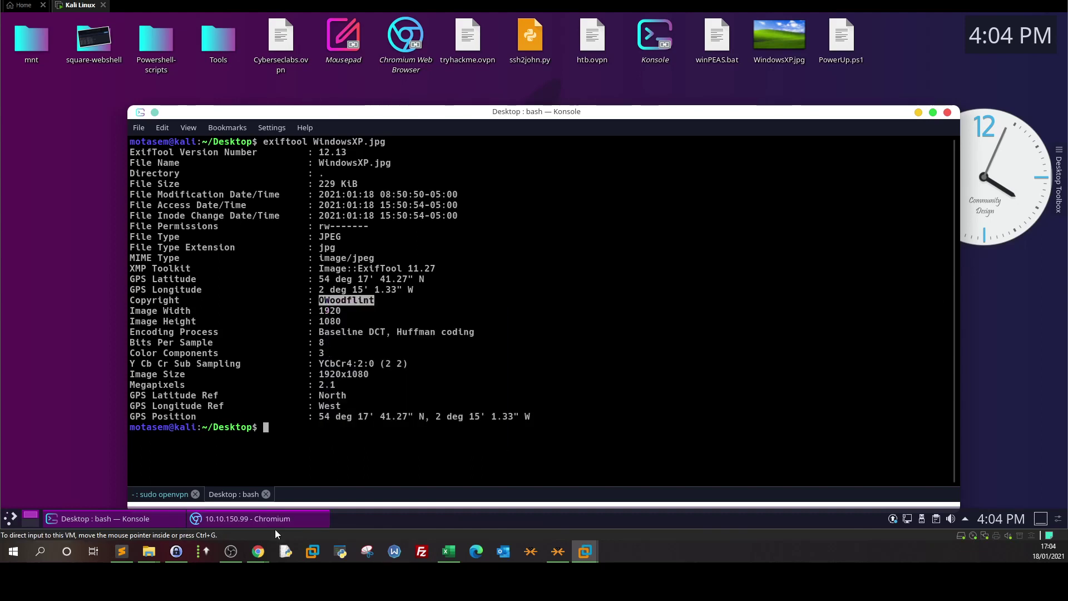
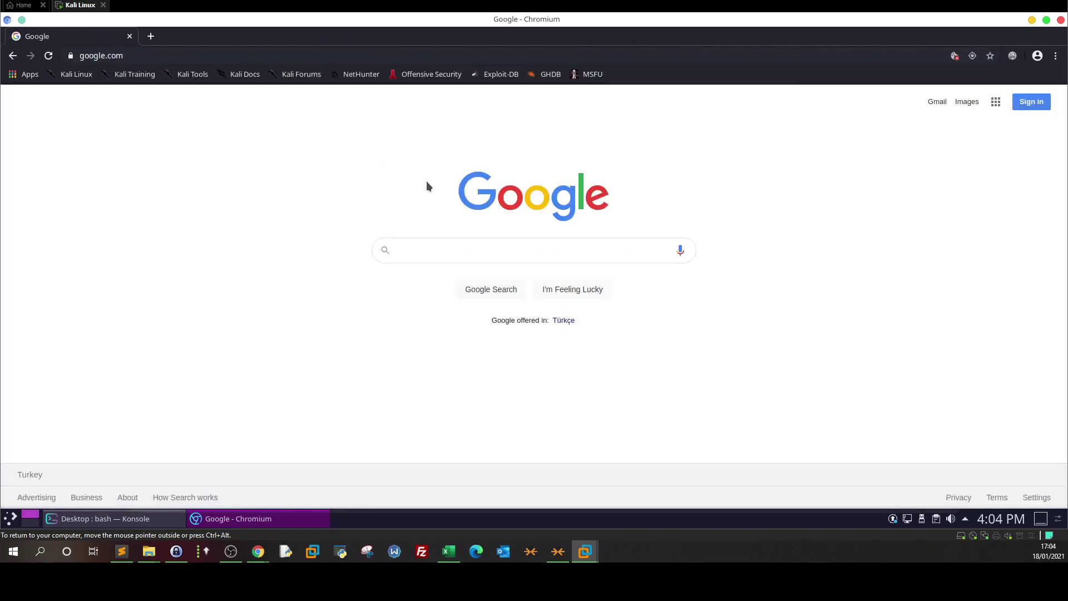
- Search Google for OWoodflint (about 4,620 results) and open its Twitter result in a new tab
{"action": "type", "text": "OWoodflint"}
{"action": "key", "text": "Return"}
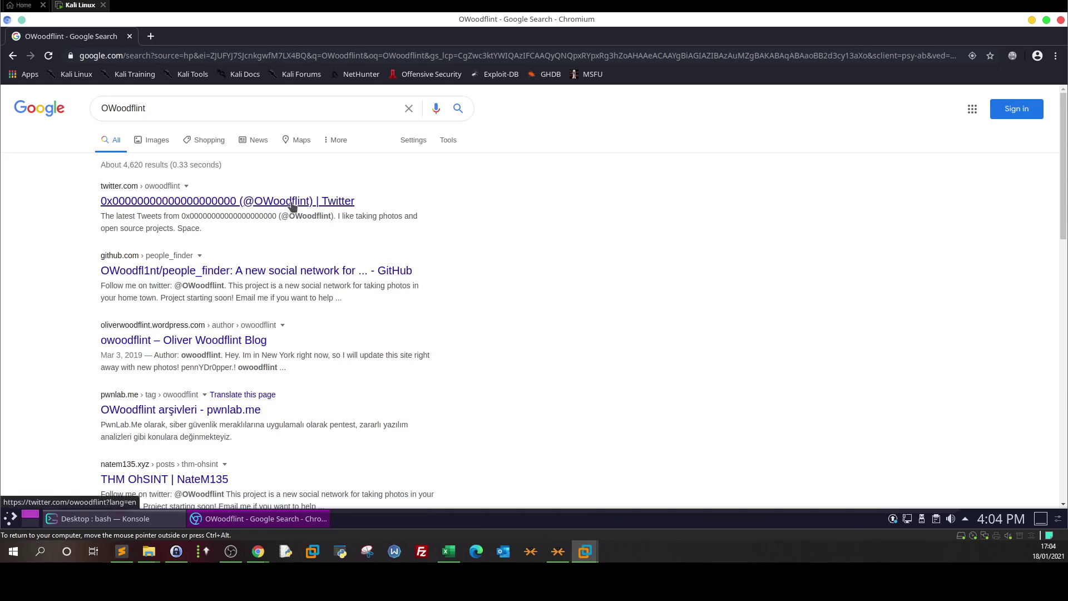
{"action": "left_click", "coordinate": [162, 108]}
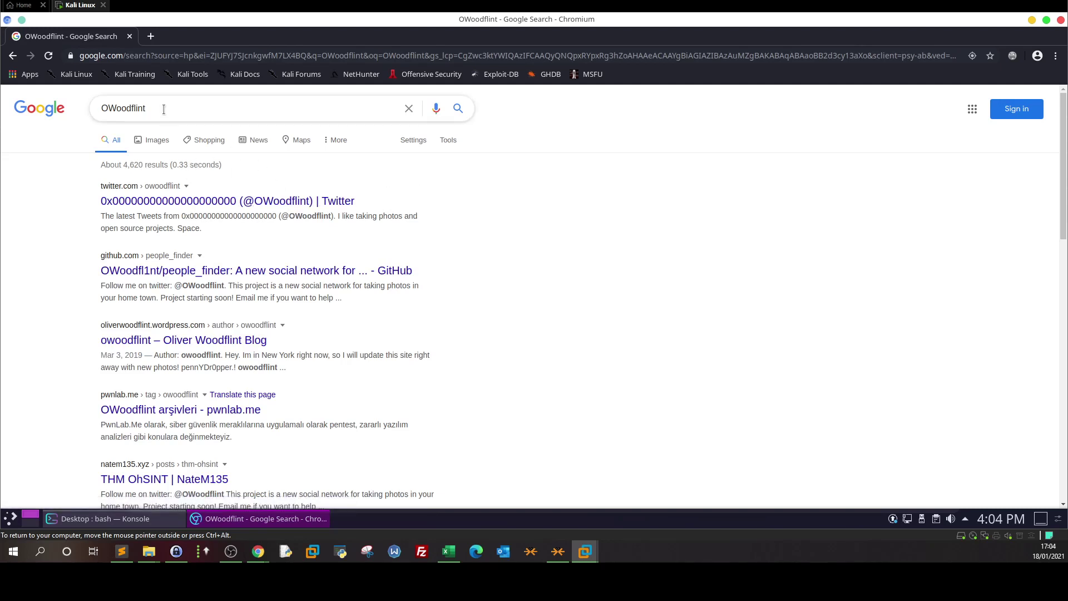
{"action": "key", "text": "Escape"}
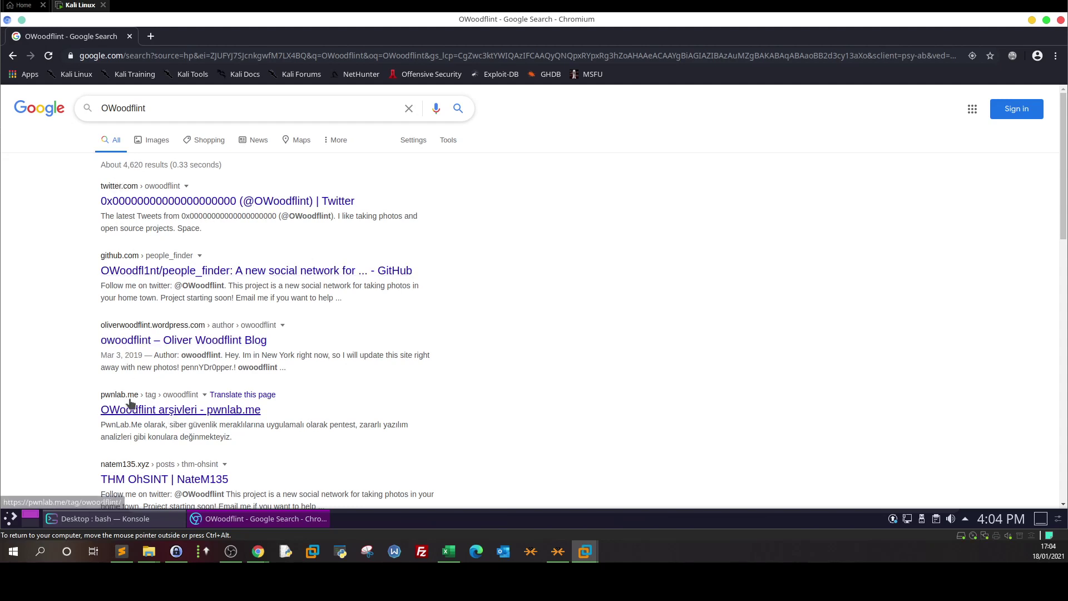
{"action": "left_click", "coordinate": [114, 118]}
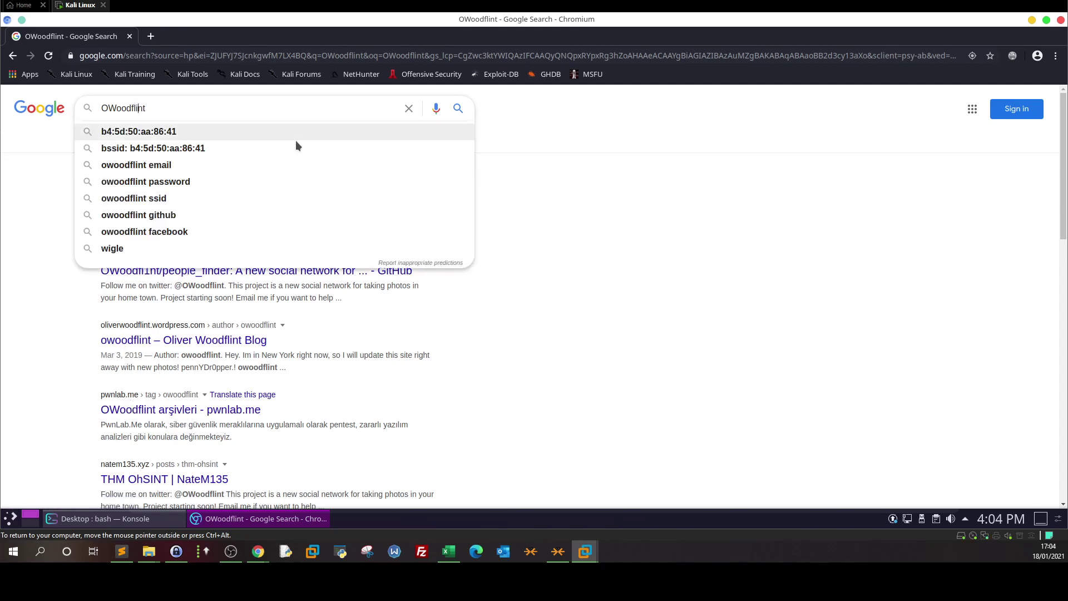
{"action": "left_click", "coordinate": [645, 237]}
{"action": "right_click", "coordinate": [252, 202]}
{"action": "left_click", "coordinate": [265, 210]}
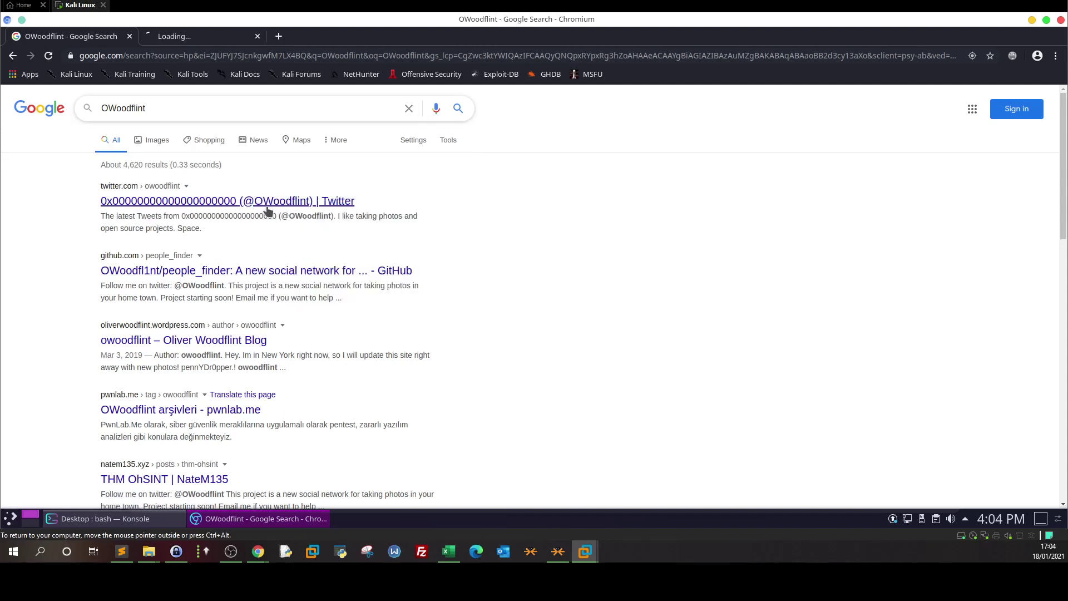
- Browse the OWoodflint Twitter profile's cat avatar and BSSID tweet, then return to the OhSINT questions
{"action": "left_click", "coordinate": [211, 34]}
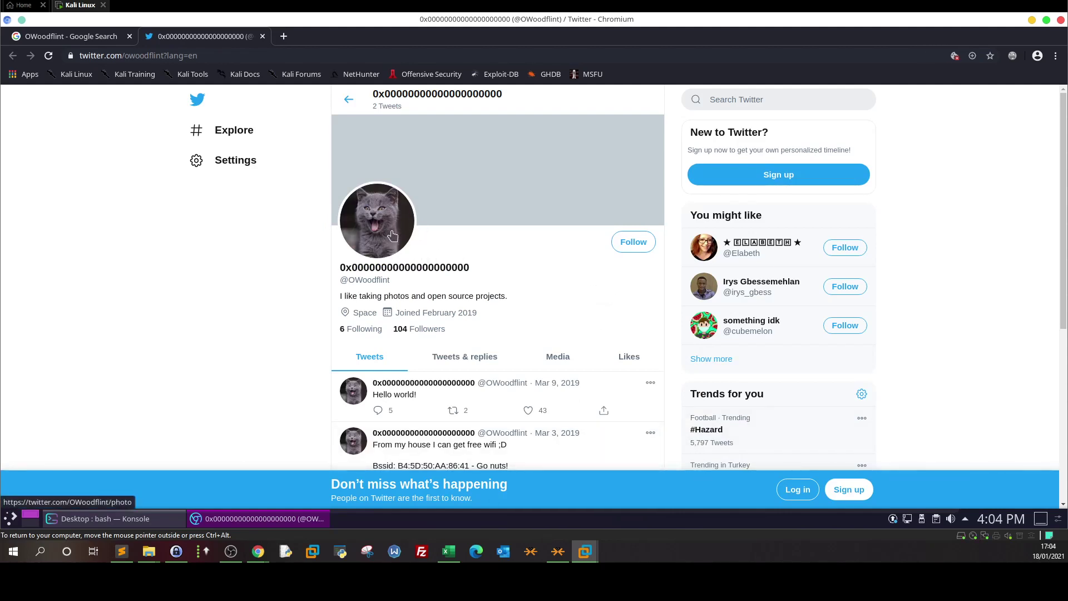
{"action": "scroll", "coordinate": [407, 296], "scroll_direction": "down", "scroll_amount": 4}
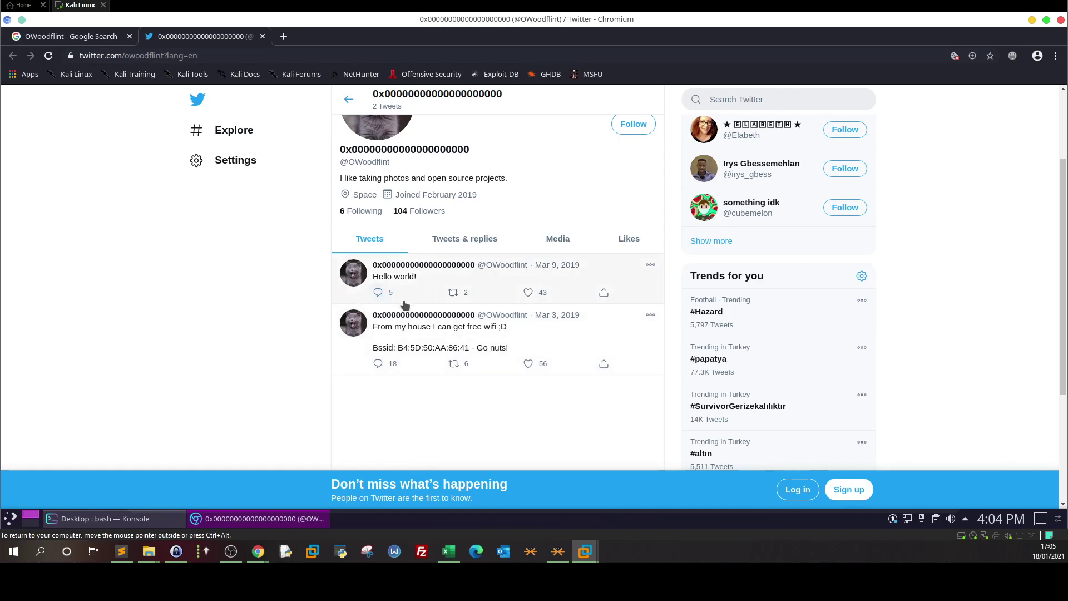
{"action": "scroll", "coordinate": [461, 309], "scroll_direction": "up", "scroll_amount": 1}
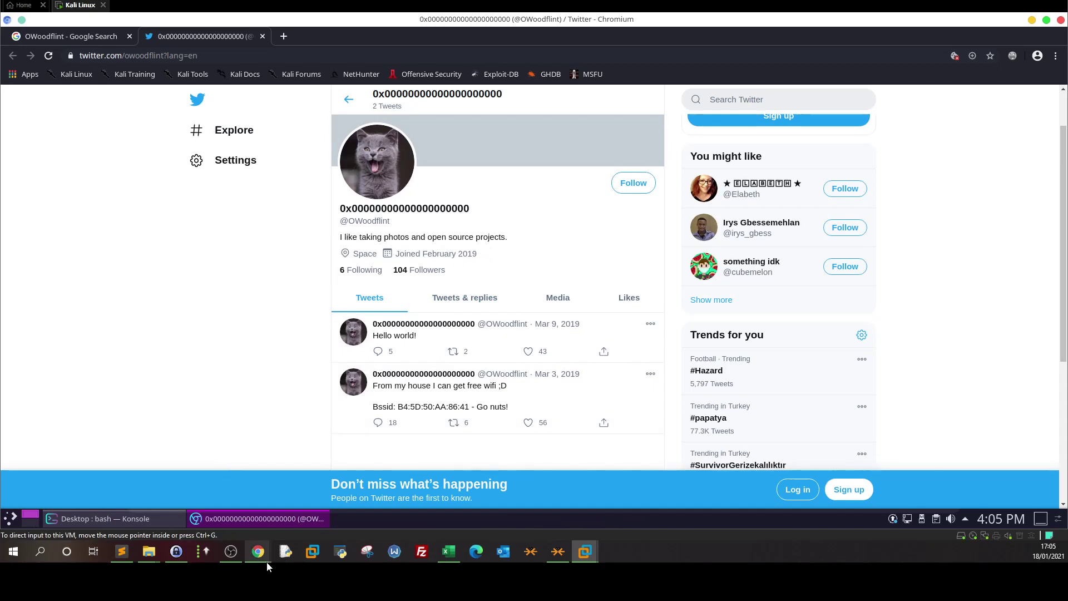
{"action": "mouse_move", "coordinate": [259, 559]}
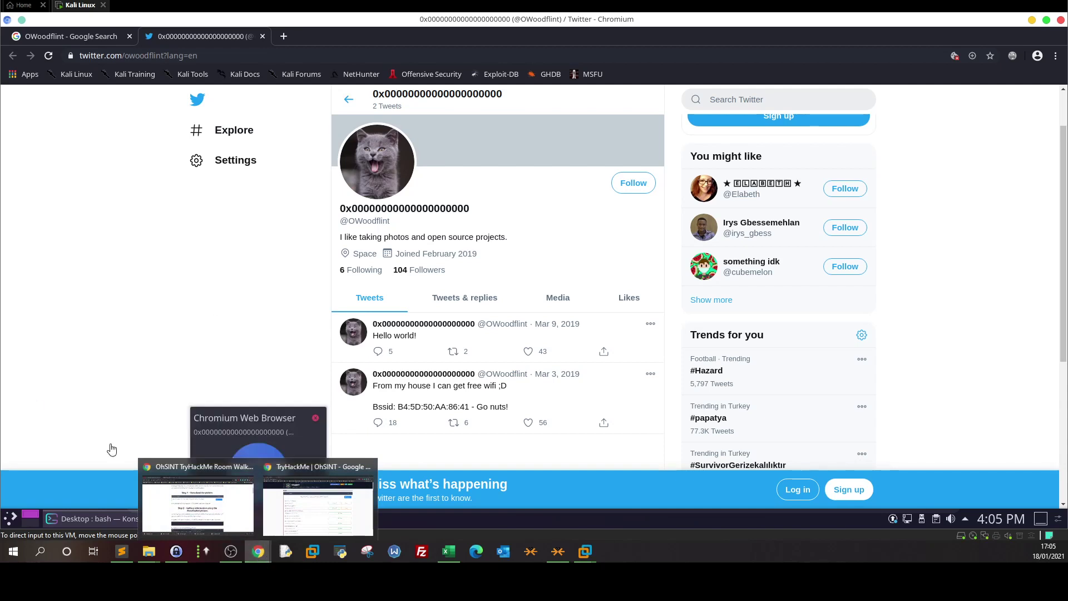
{"action": "left_click", "coordinate": [352, 479]}
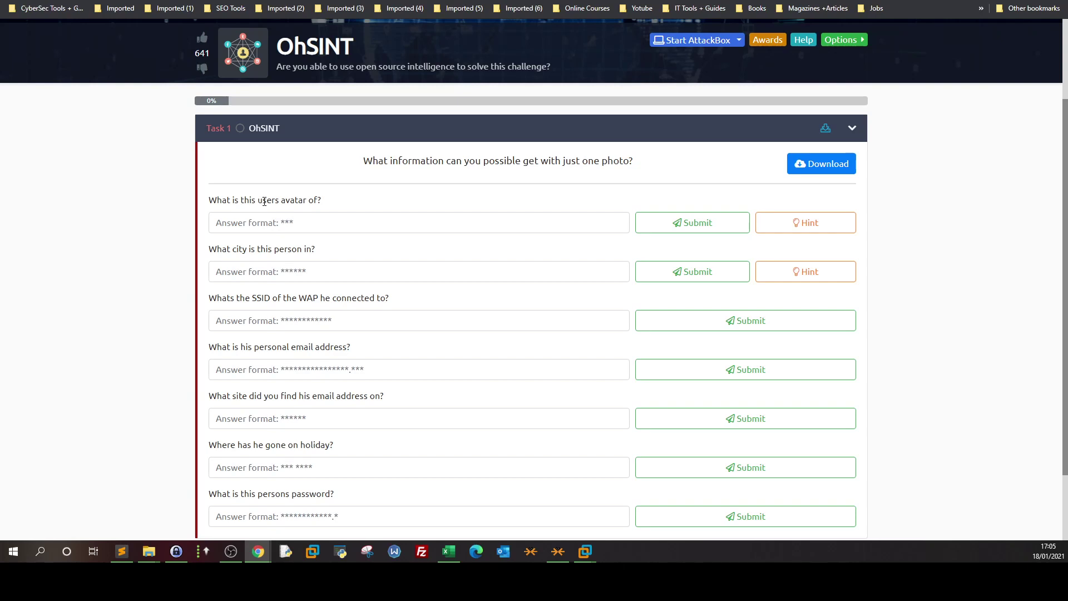
- Submit 'cat' as the avatar answer, reaching 14% progress, then go back to the Twitter profile
{"action": "mouse_move", "coordinate": [581, 559]}
{"action": "left_click", "coordinate": [595, 484]}
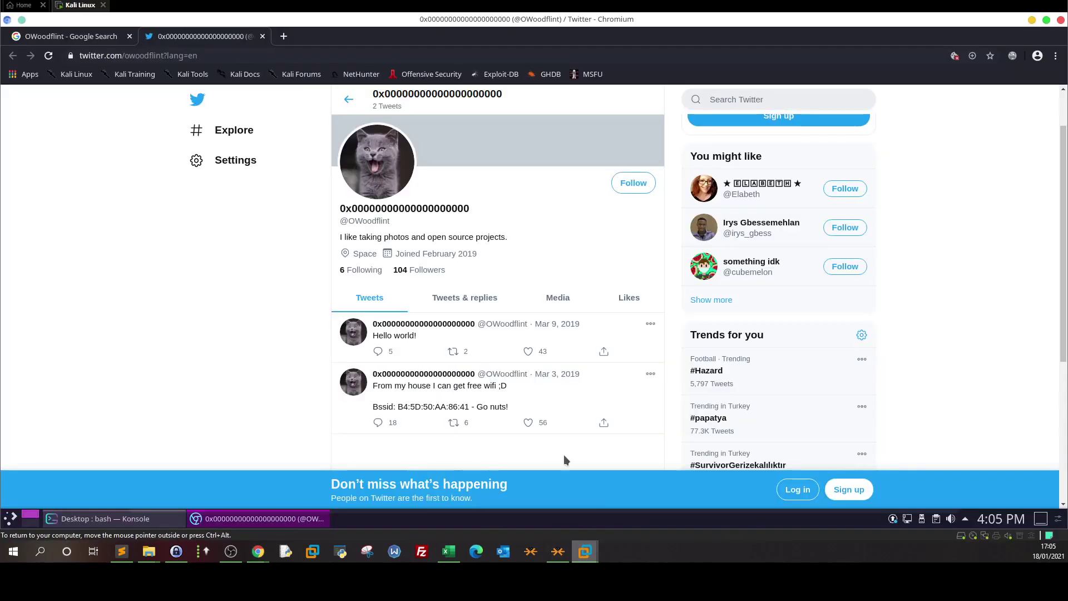
{"action": "mouse_move", "coordinate": [258, 551]}
{"action": "left_click", "coordinate": [339, 514]}
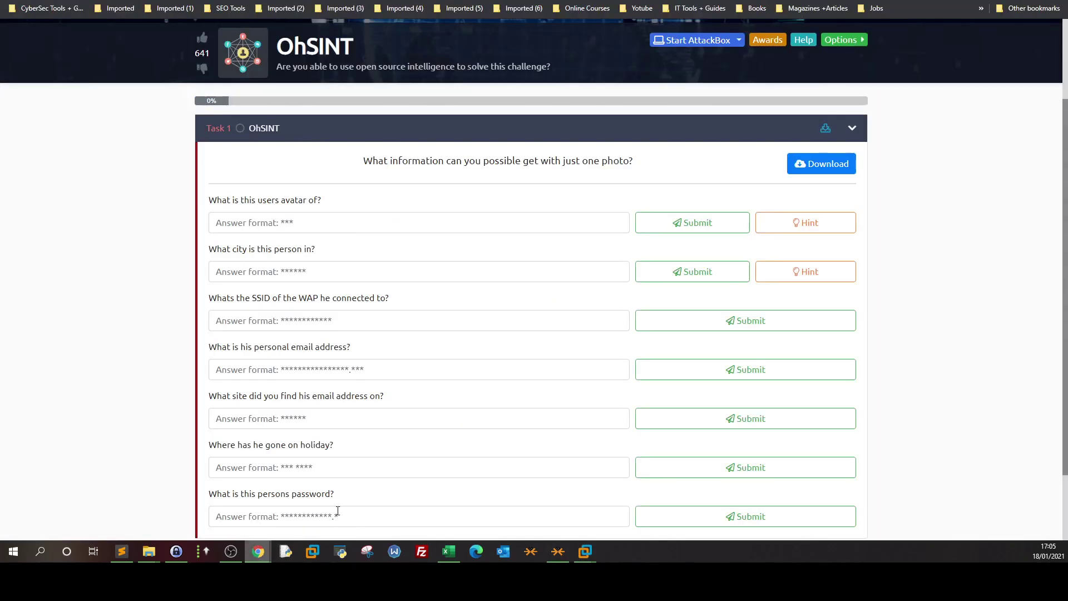
{"action": "left_click", "coordinate": [297, 224]}
{"action": "type", "text": "cat"}
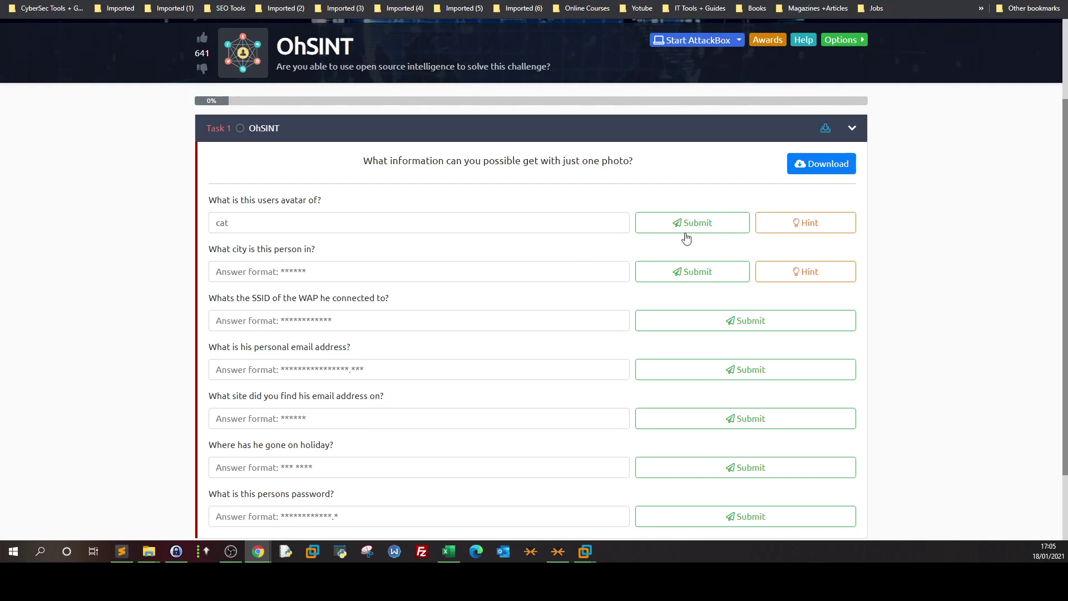
{"action": "left_click", "coordinate": [688, 232]}
{"action": "left_click", "coordinate": [672, 226]}
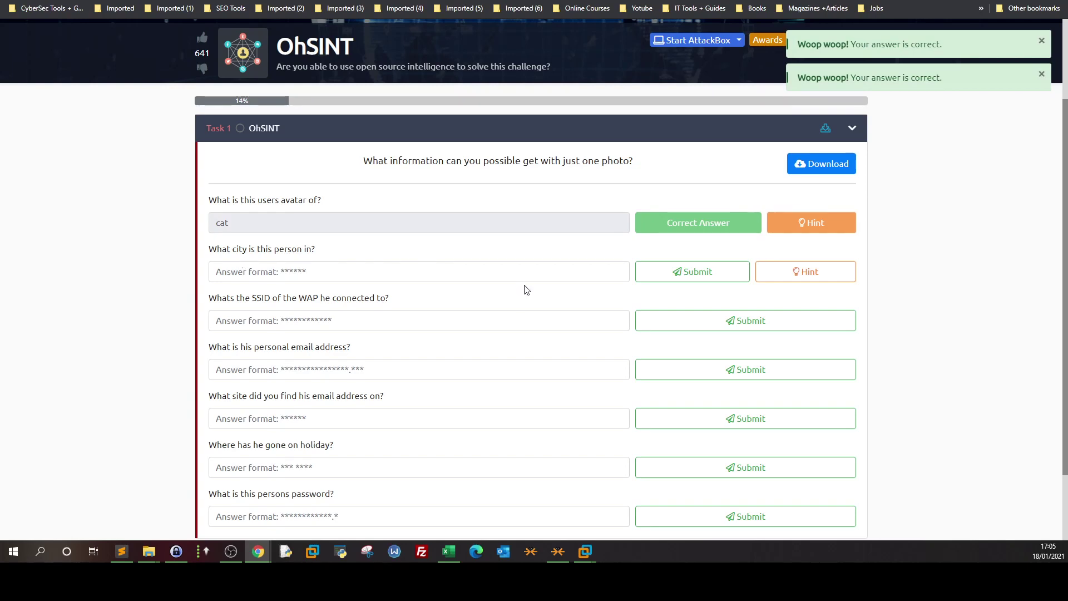
{"action": "left_click", "coordinate": [585, 551]}
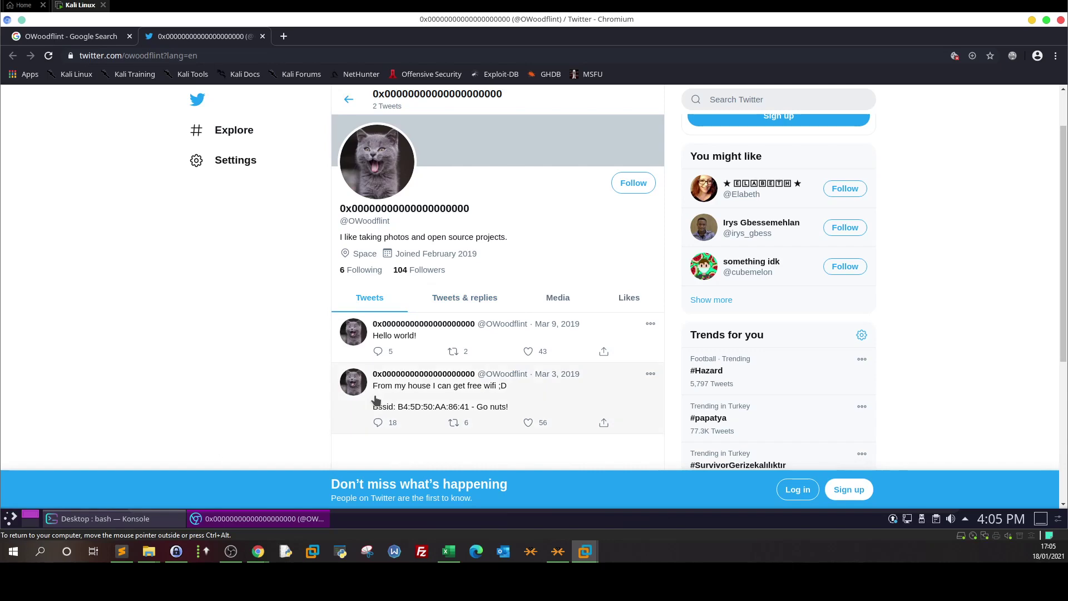
{"action": "left_click", "coordinate": [139, 519]}
{"action": "left_click", "coordinate": [139, 519]}
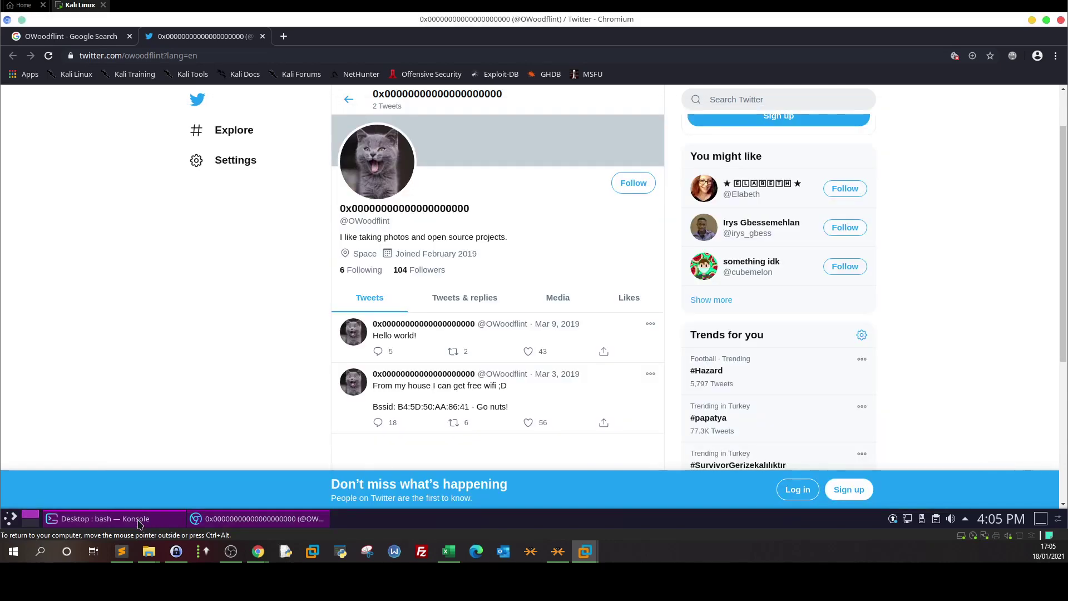
{"action": "left_click", "coordinate": [1031, 20]}
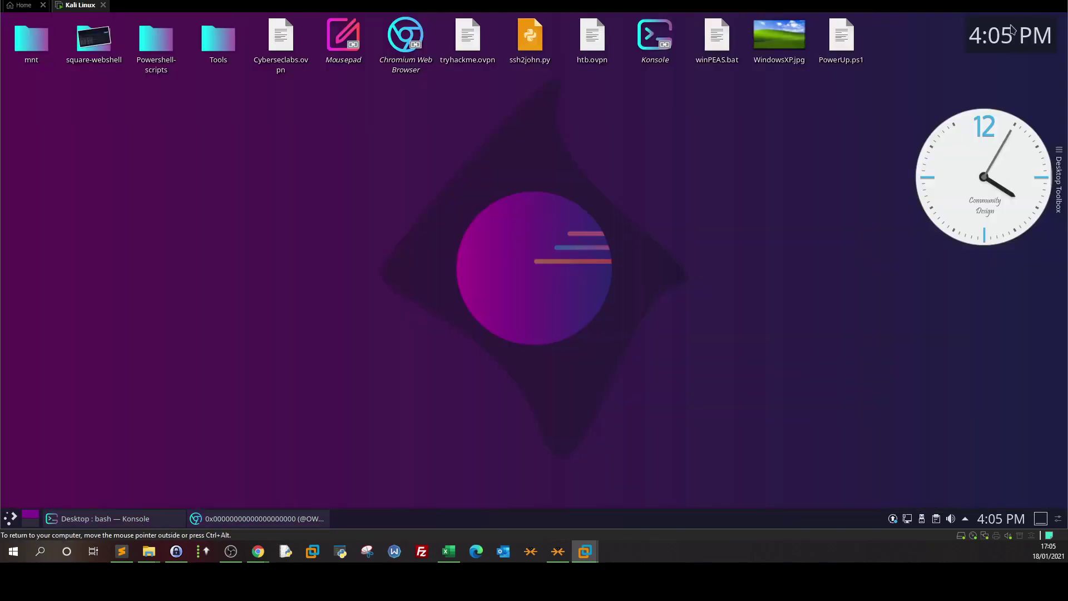
{"action": "left_click", "coordinate": [158, 519]}
{"action": "left_click", "coordinate": [200, 522]}
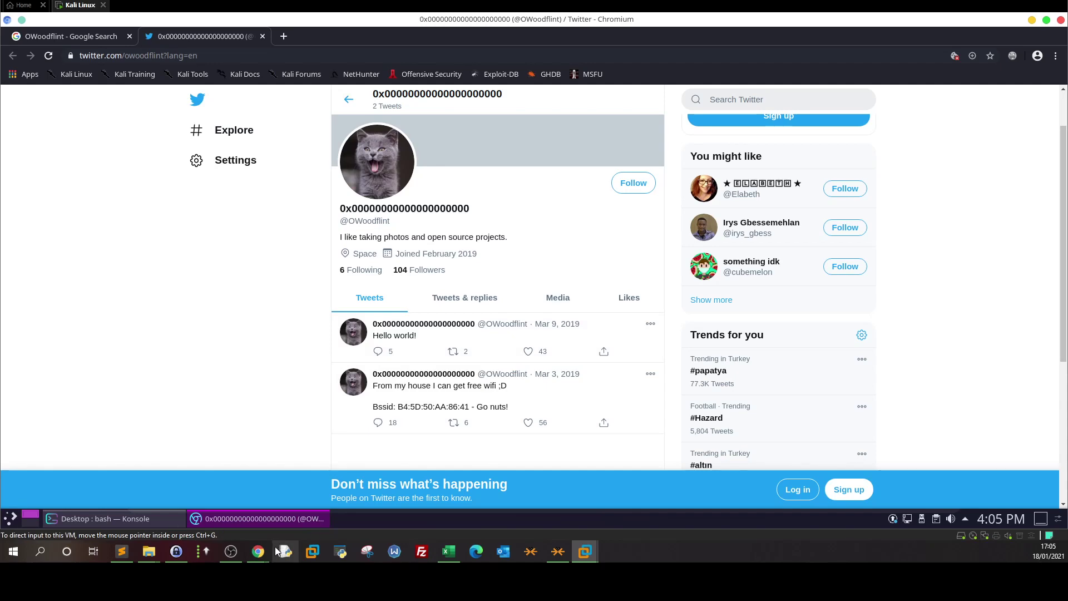
- Copy 'Wigle.net' from the city question's hint, then go back to the Twitter profile
{"action": "mouse_move", "coordinate": [259, 551]}
{"action": "left_click", "coordinate": [314, 492]}
{"action": "left_click", "coordinate": [847, 277]}
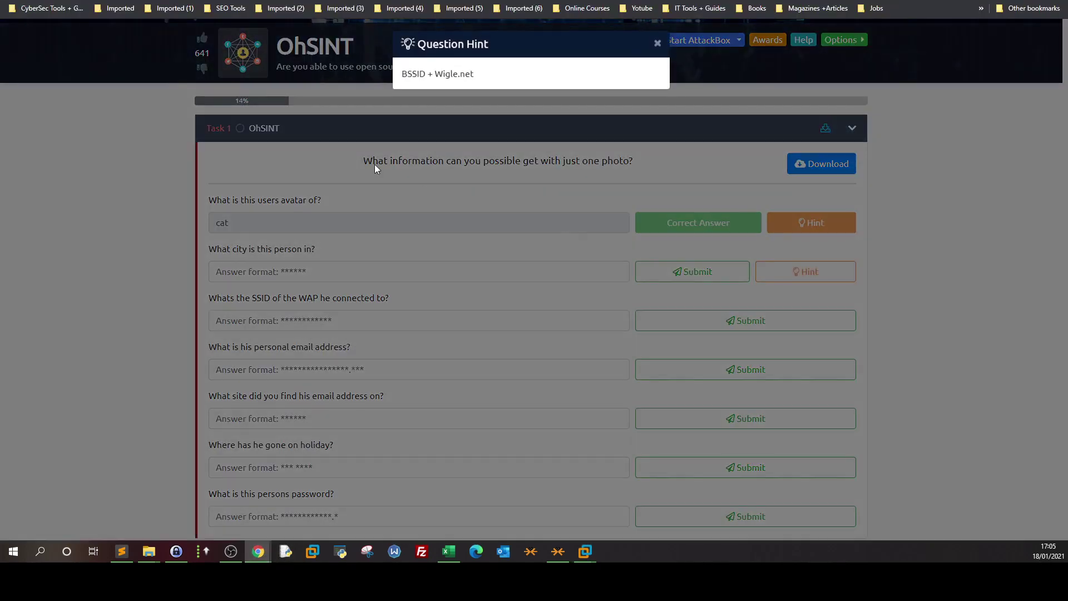
{"action": "left_click_drag", "start_coordinate": [424, 78], "coordinate": [402, 78]}
{"action": "left_click_drag", "start_coordinate": [472, 79], "coordinate": [438, 78]}
{"action": "key", "text": "ctrl+c"}
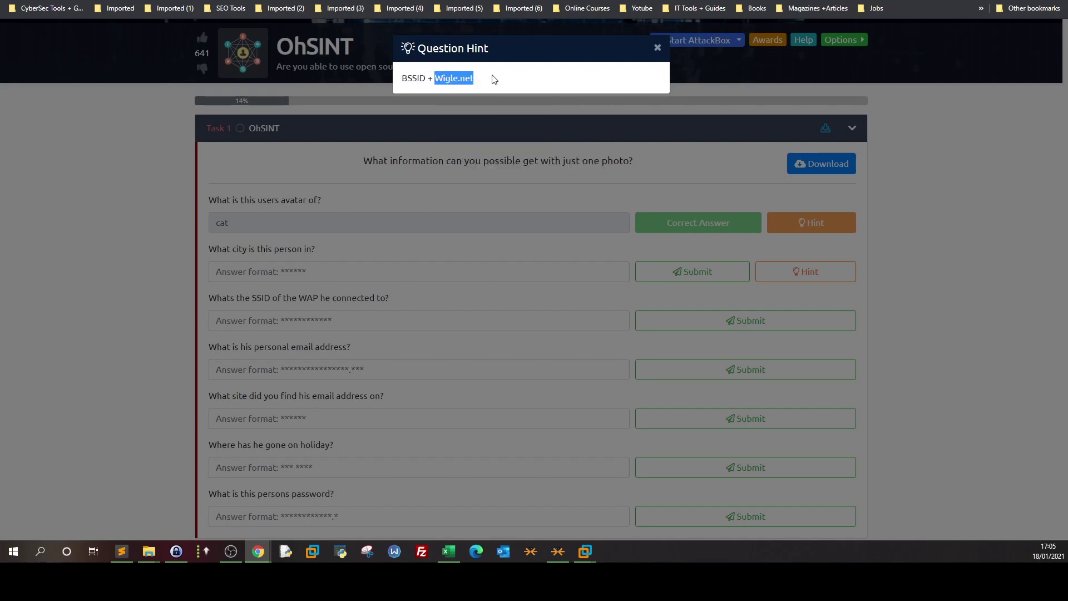
{"action": "left_click", "coordinate": [652, 50]}
{"action": "left_click", "coordinate": [585, 553]}
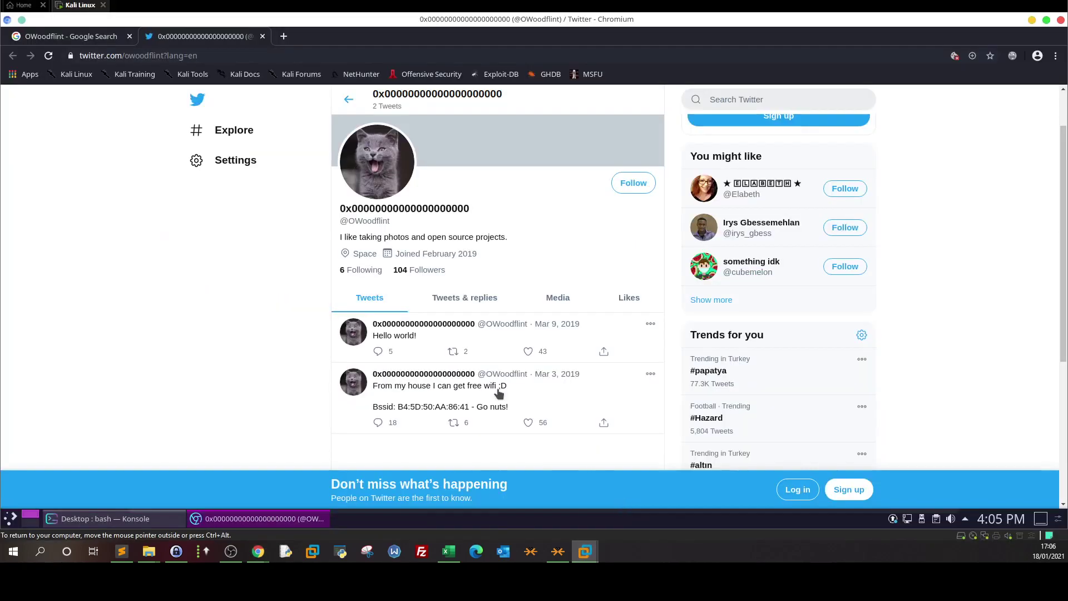
{"action": "left_click", "coordinate": [281, 37]}
{"action": "key", "text": "ctrl+v"}
{"action": "key", "text": "Return"}
{"action": "left_click", "coordinate": [236, 39]}
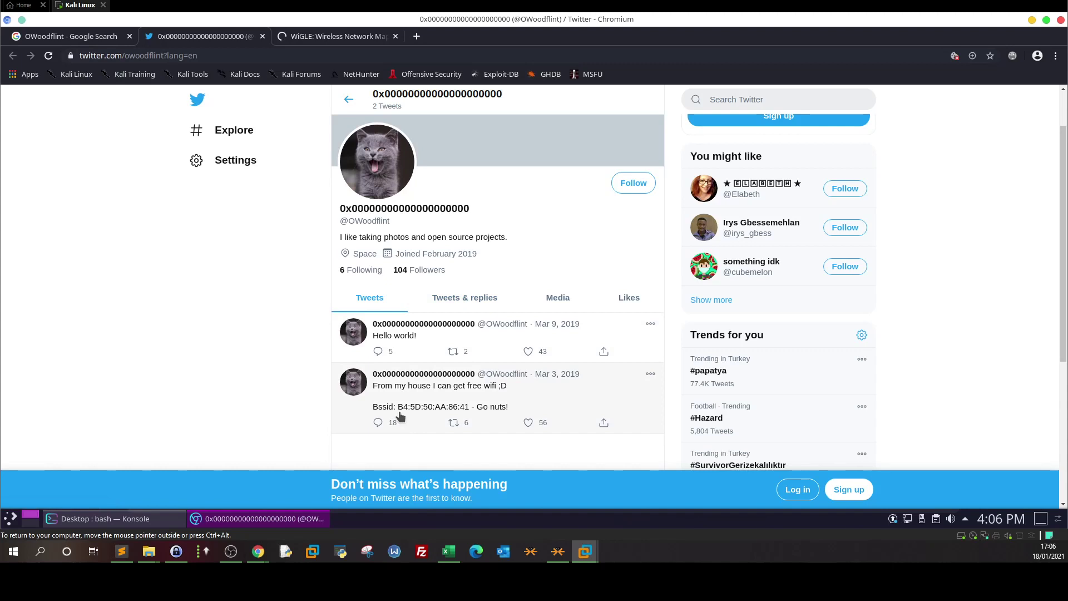
{"action": "left_click_drag", "start_coordinate": [398, 409], "coordinate": [467, 411]}
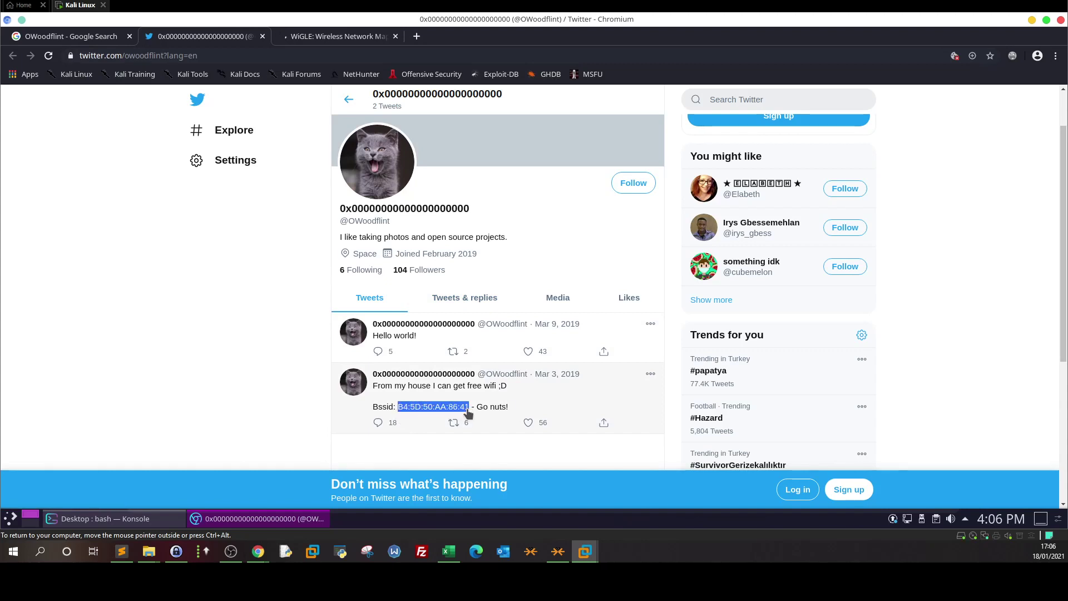
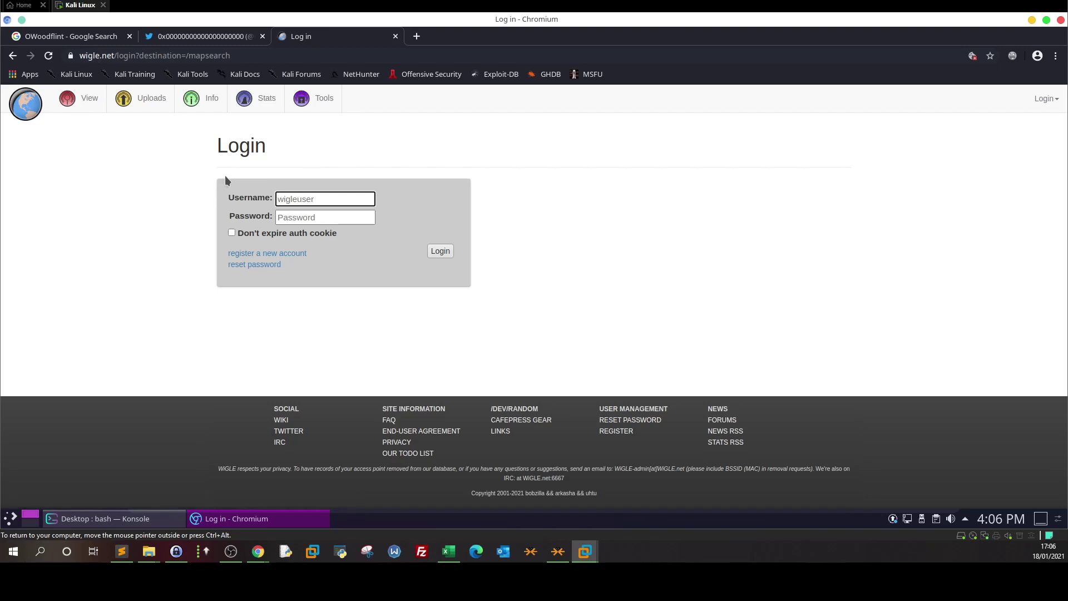
- Open WiGLE's new-account form and fill in first name, last name, e-mail and user name
{"action": "left_click", "coordinate": [283, 254]}
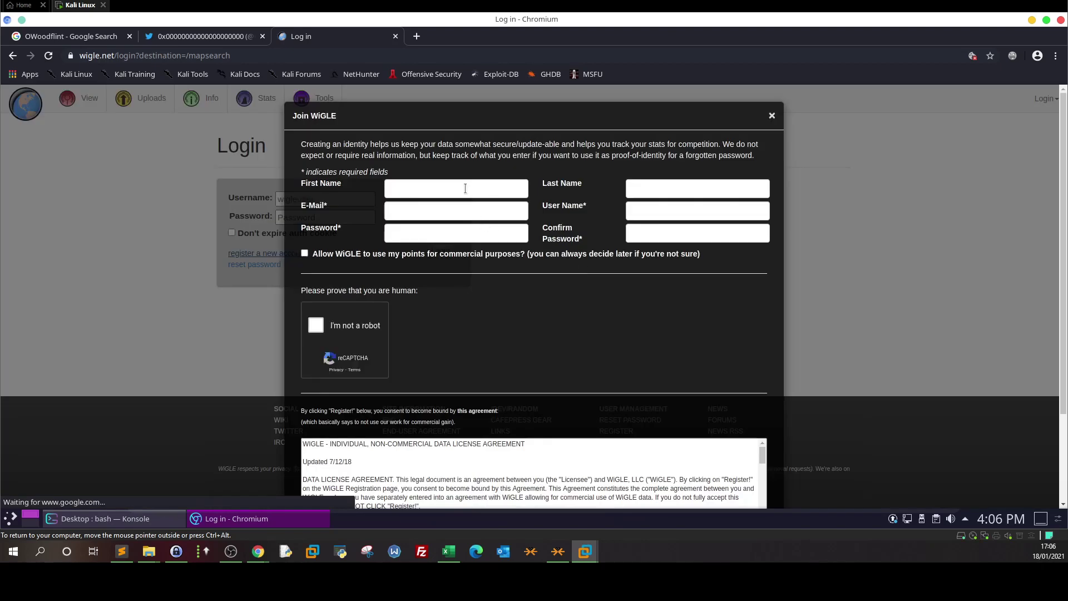
{"action": "left_click", "coordinate": [465, 189]}
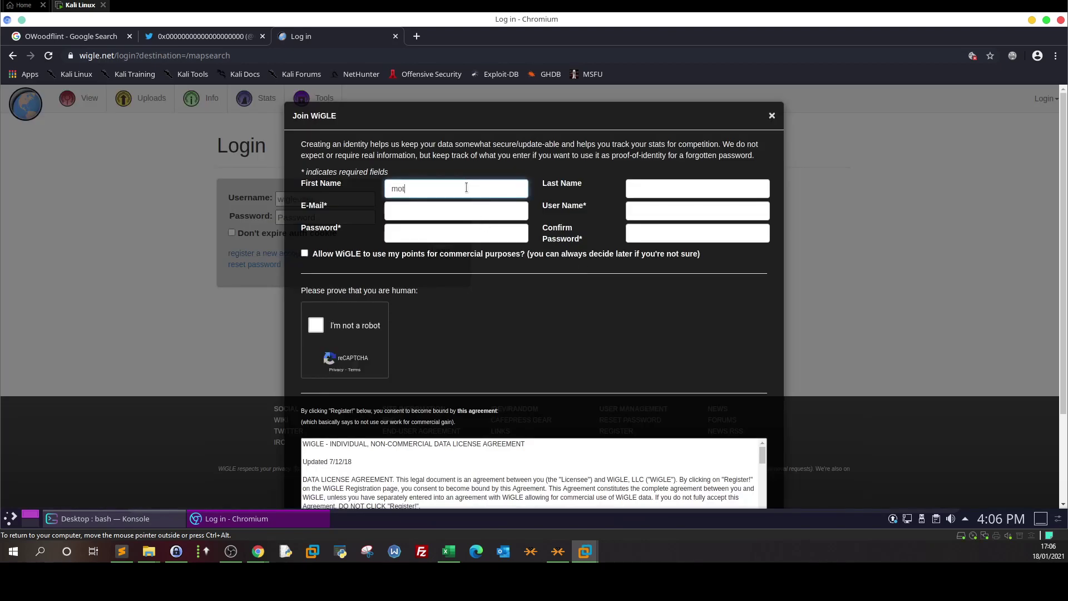
{"action": "left_click", "coordinate": [634, 191]}
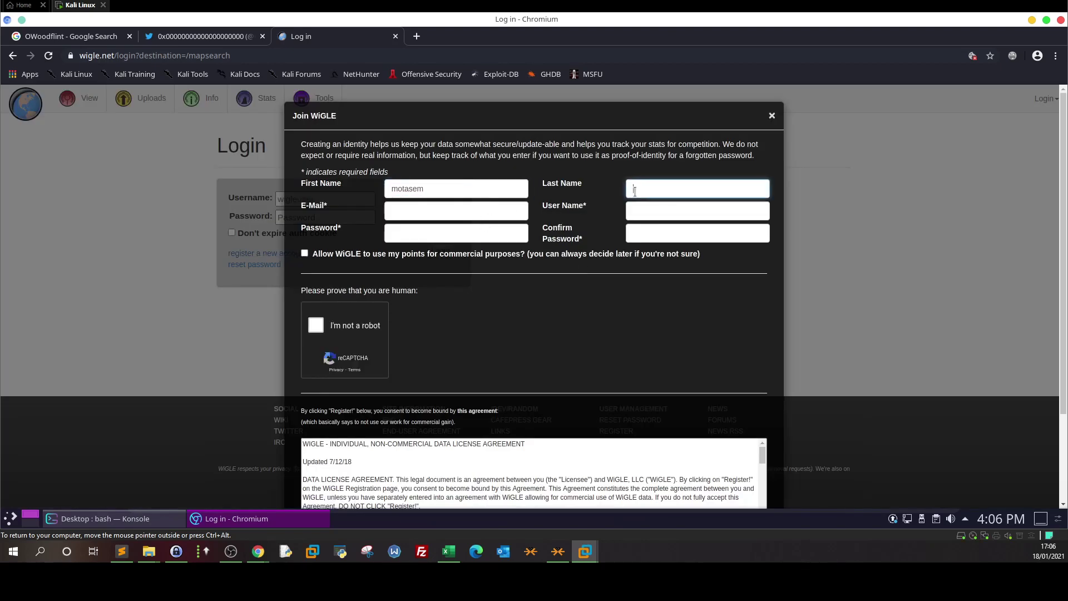
{"action": "type", "text": "hamdan"}
{"action": "left_click", "coordinate": [459, 212]}
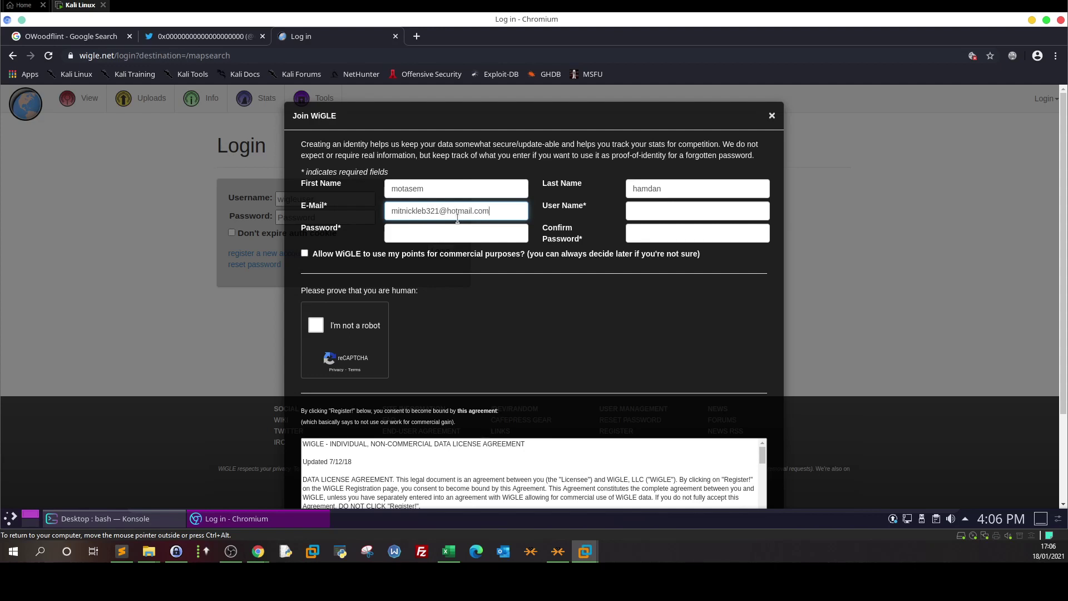
{"action": "left_click", "coordinate": [642, 208]}
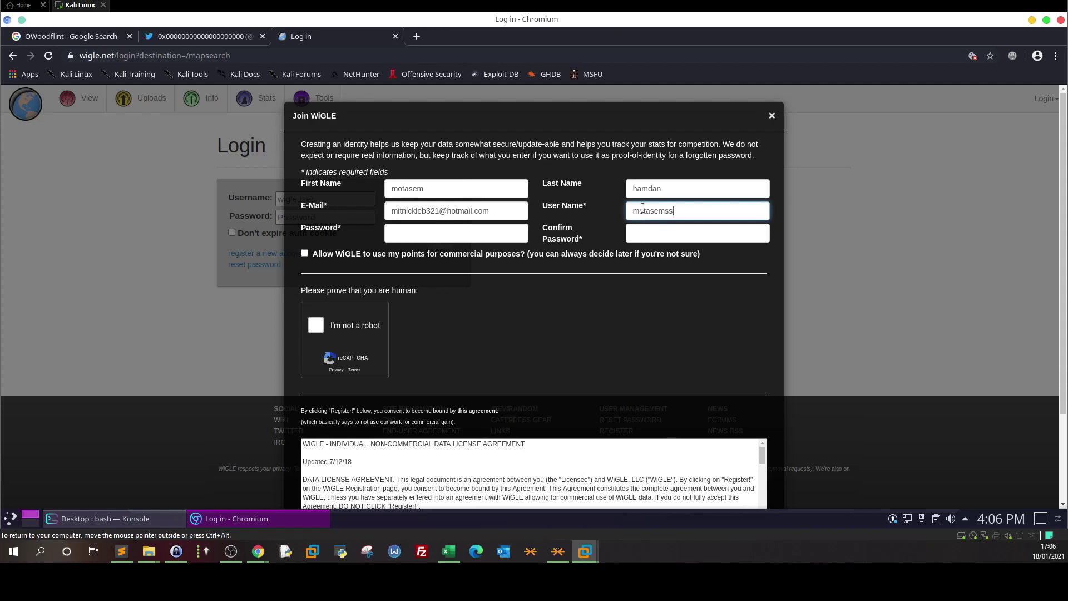
{"action": "left_click", "coordinate": [463, 241]}
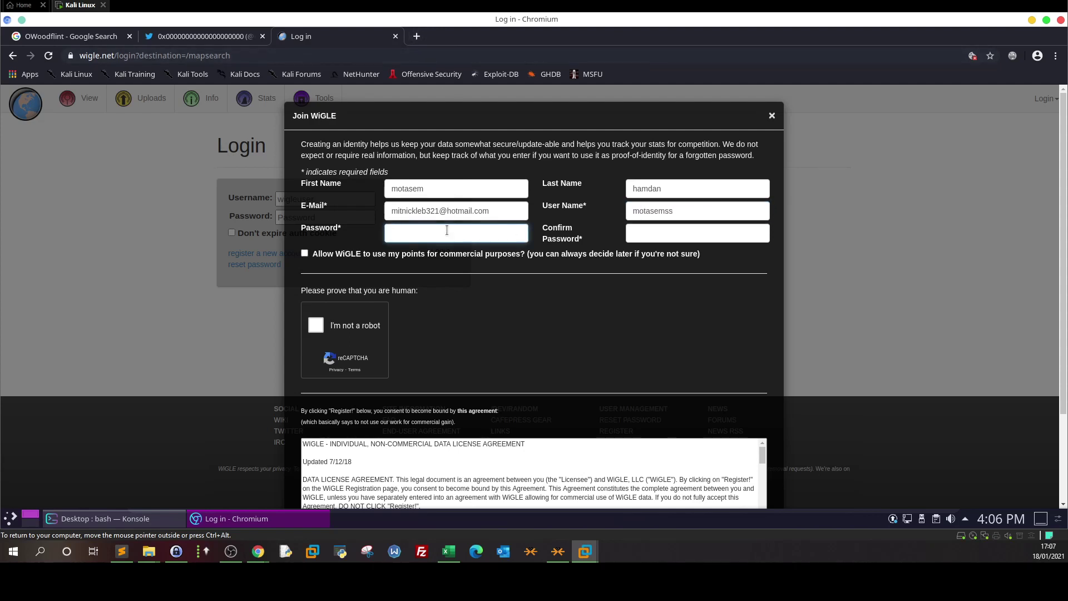
- Copy a stored password from KeePass into the Password and Confirm Password fields
{"action": "left_click", "coordinate": [176, 551]}
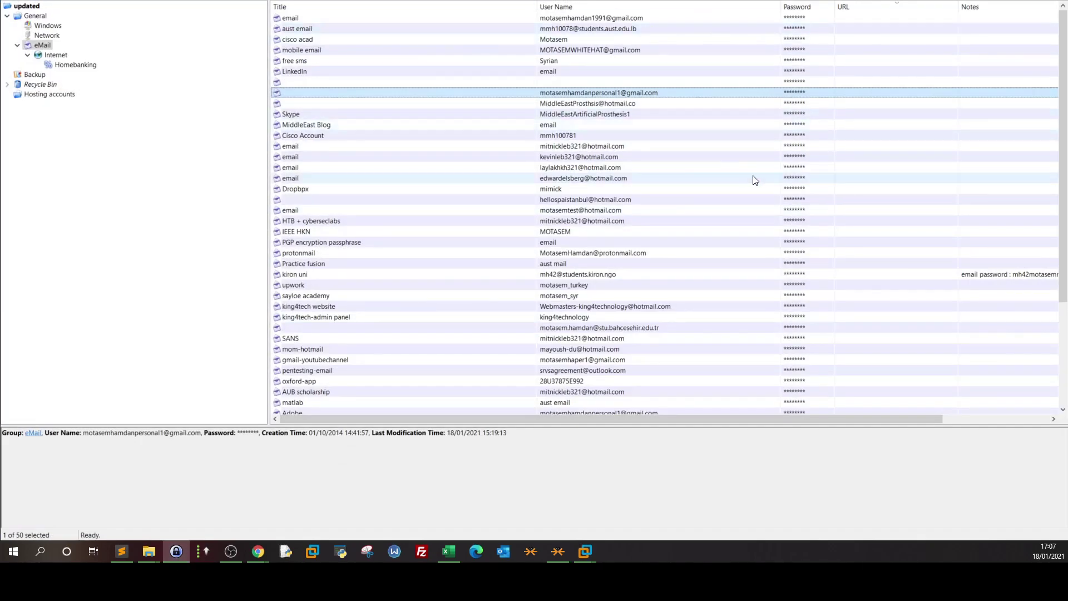
{"action": "left_click", "coordinate": [787, 154]}
{"action": "right_click", "coordinate": [790, 153]}
{"action": "left_click", "coordinate": [812, 169]}
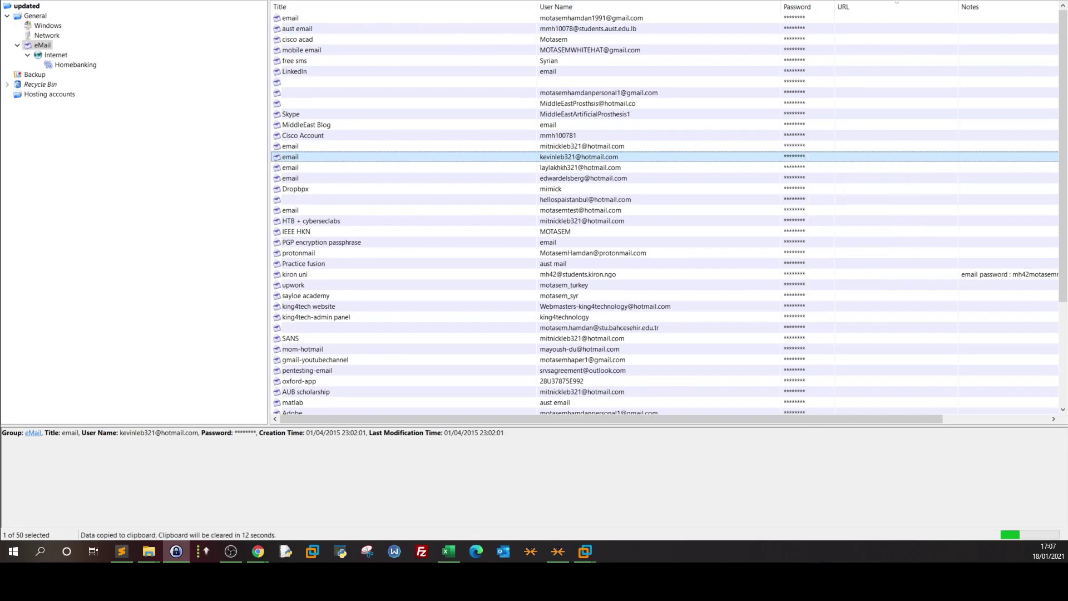
{"action": "key", "text": "alt+Tab"}
{"action": "key", "text": "ctrl+v"}
{"action": "left_click", "coordinate": [653, 234]}
{"action": "key", "text": "ctrl+v"}
- Pass the 'I'm not a robot' check by selecting the tractor images
{"action": "left_click", "coordinate": [314, 330]}
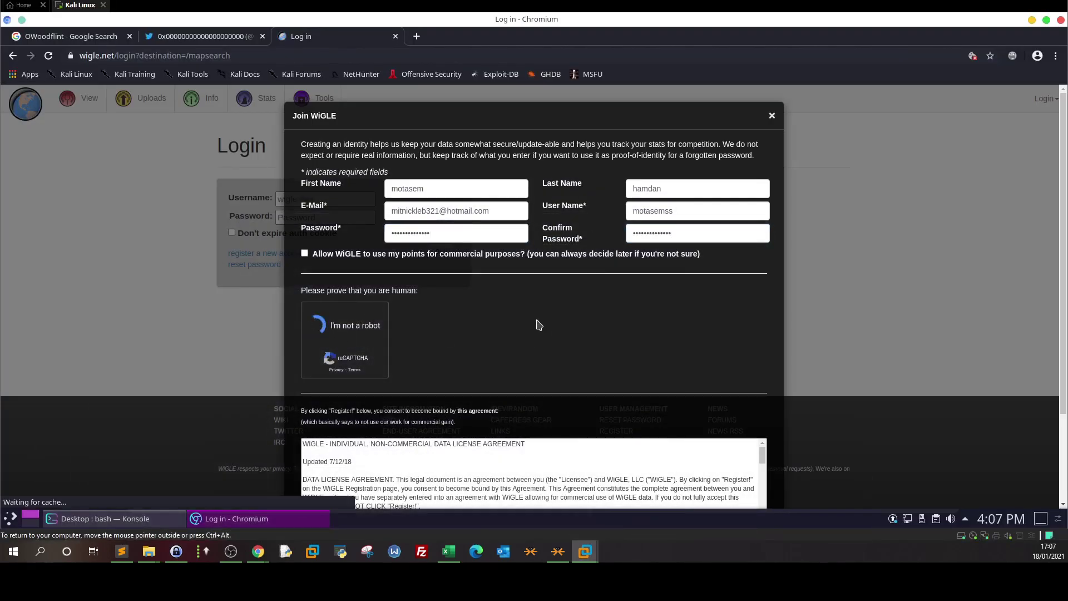
{"action": "left_click", "coordinate": [385, 274]}
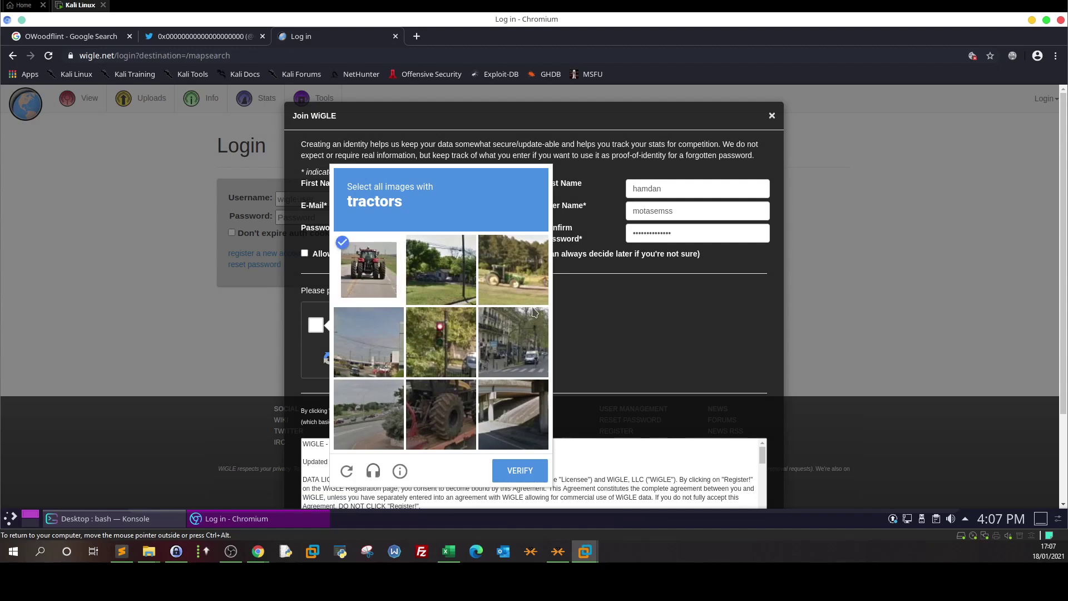
{"action": "left_click", "coordinate": [518, 278]}
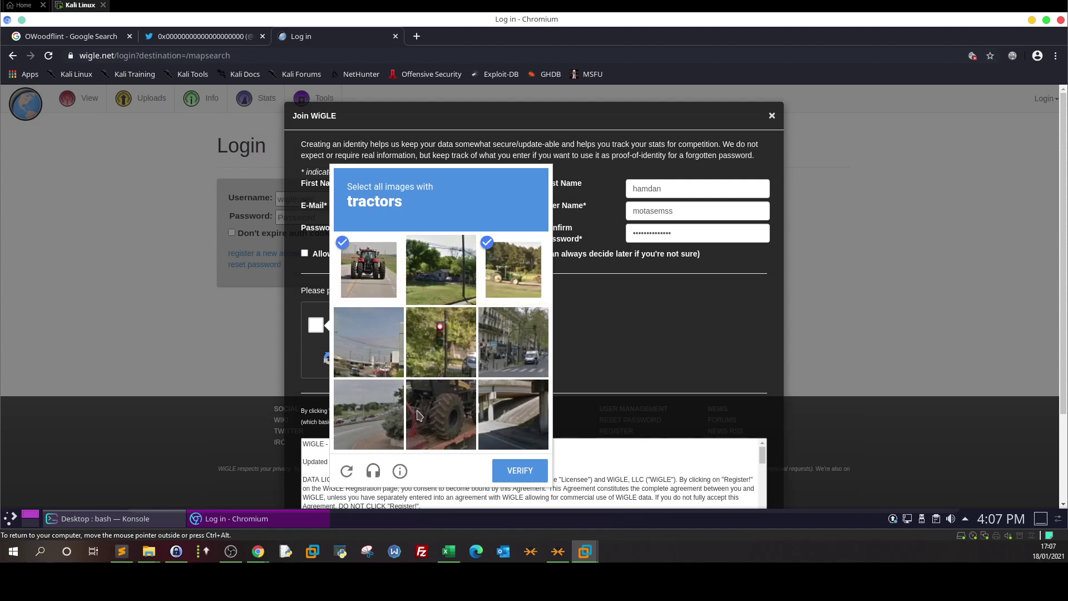
{"action": "left_click", "coordinate": [442, 423]}
{"action": "left_click", "coordinate": [520, 470]}
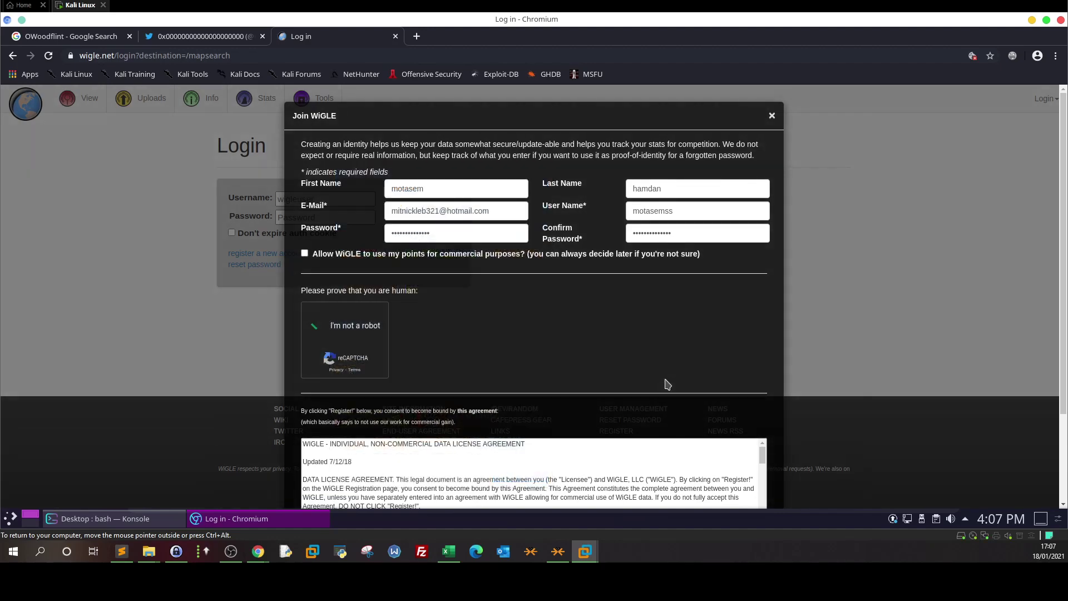
- Agree to the licence terms and submit the WiGLE registration
{"action": "scroll", "coordinate": [620, 373], "scroll_direction": "down", "scroll_amount": 2}
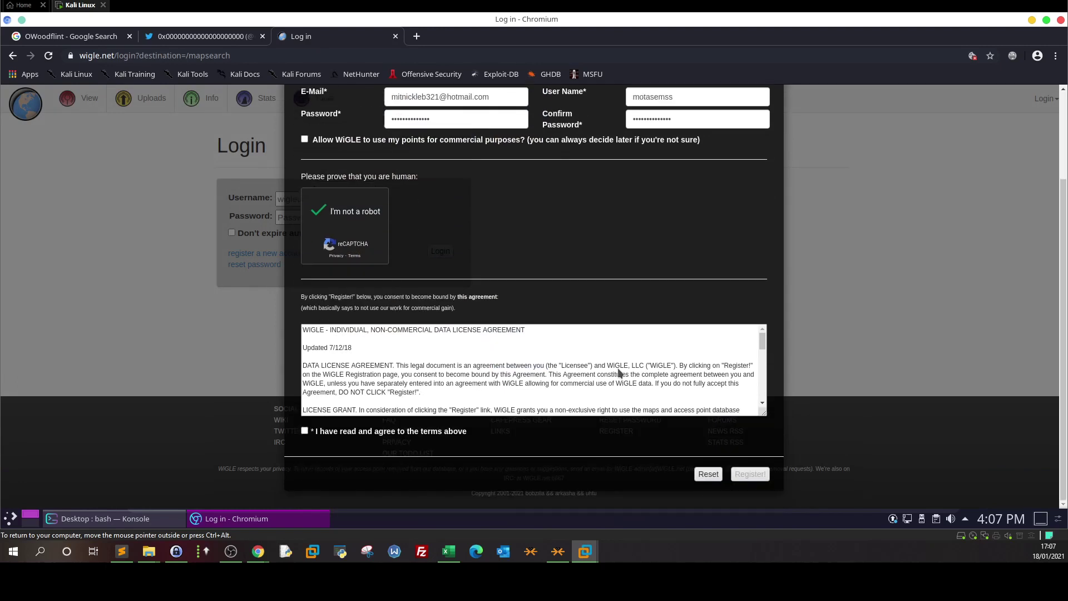
{"action": "left_click", "coordinate": [305, 431]}
{"action": "left_click", "coordinate": [748, 474]}
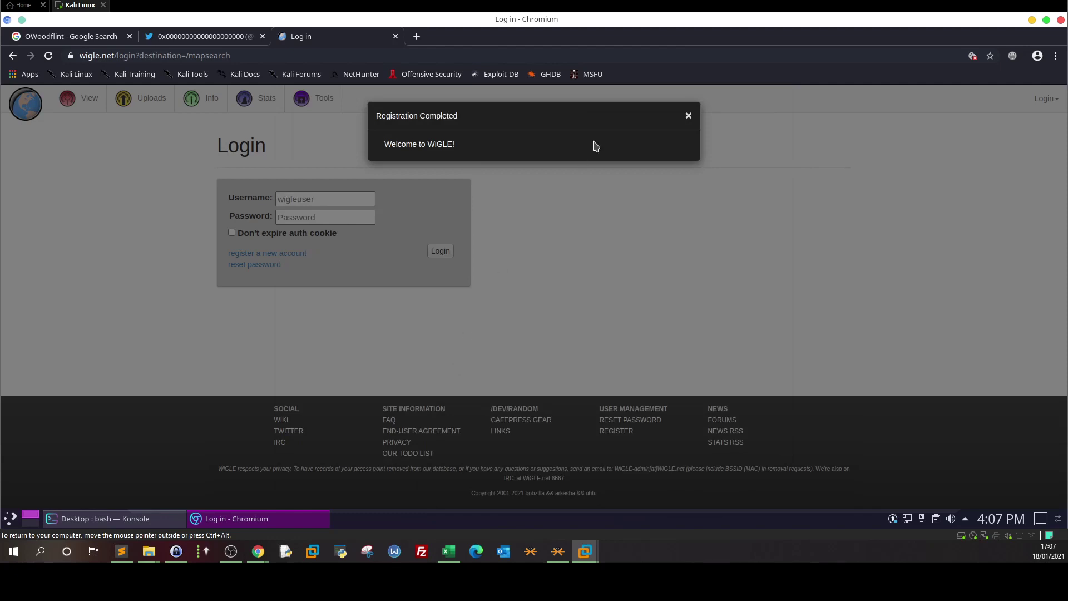
- Open WiGLE's Basic Search on the WiFi form, then go back to the Twitter profile
{"action": "left_click", "coordinate": [688, 116]}
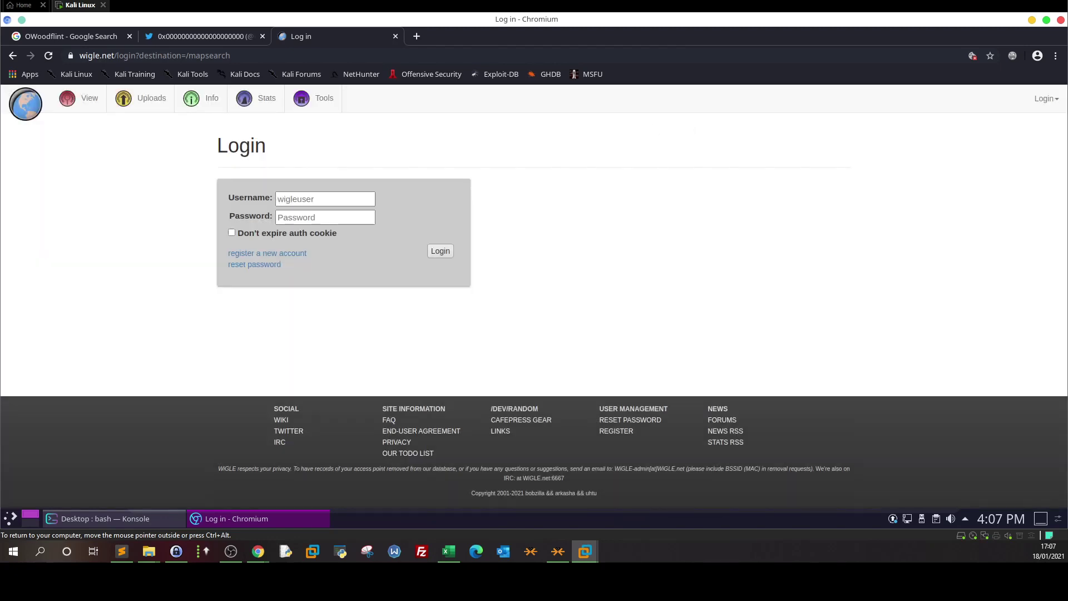
{"action": "left_click", "coordinate": [79, 103]}
{"action": "left_click", "coordinate": [97, 136]}
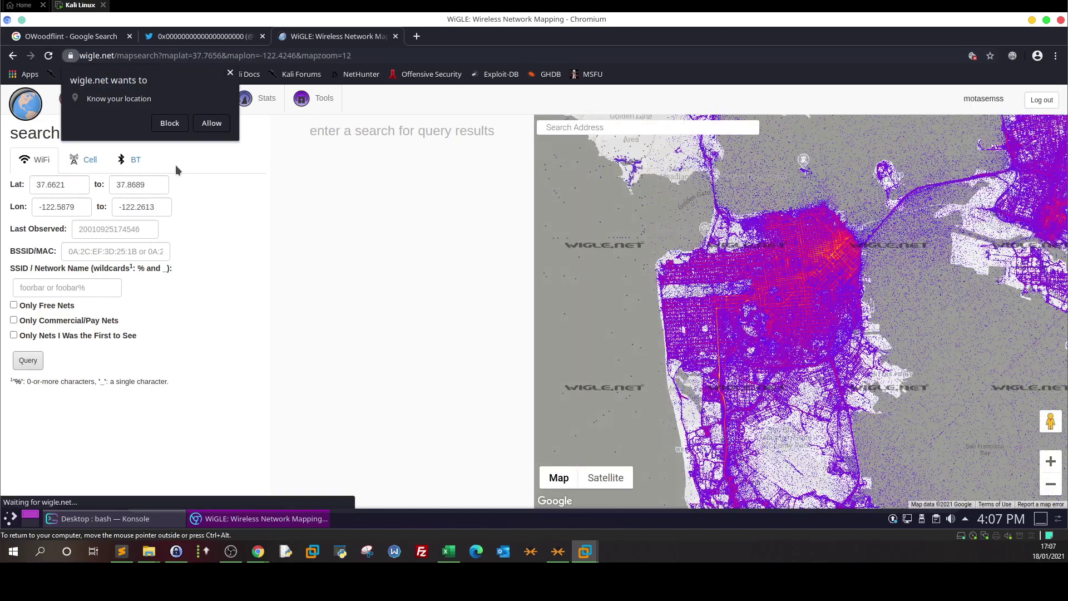
{"action": "left_click", "coordinate": [231, 74]}
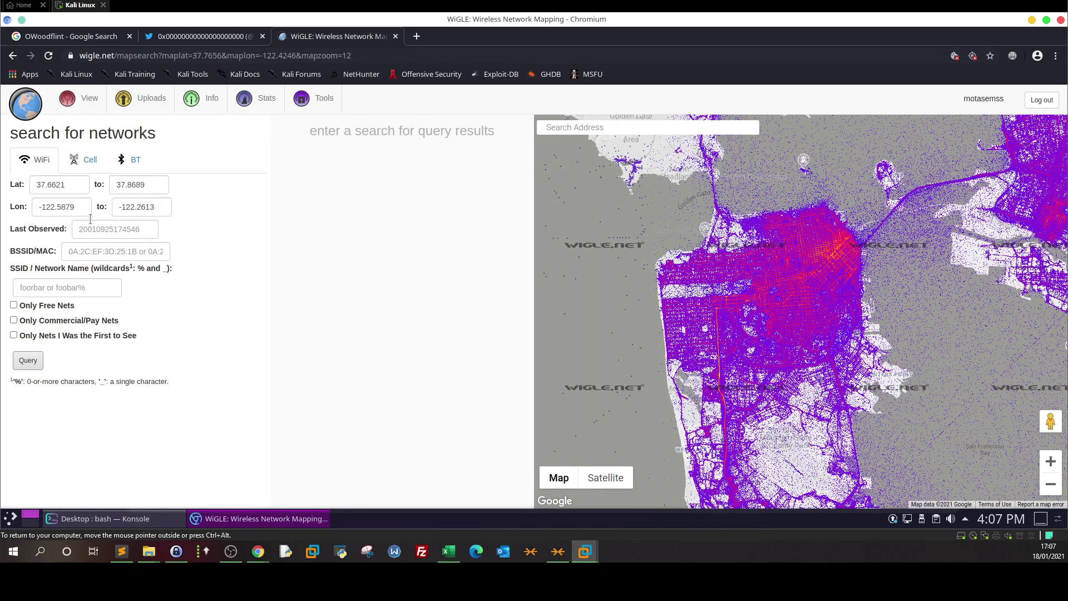
{"action": "left_click", "coordinate": [86, 159]}
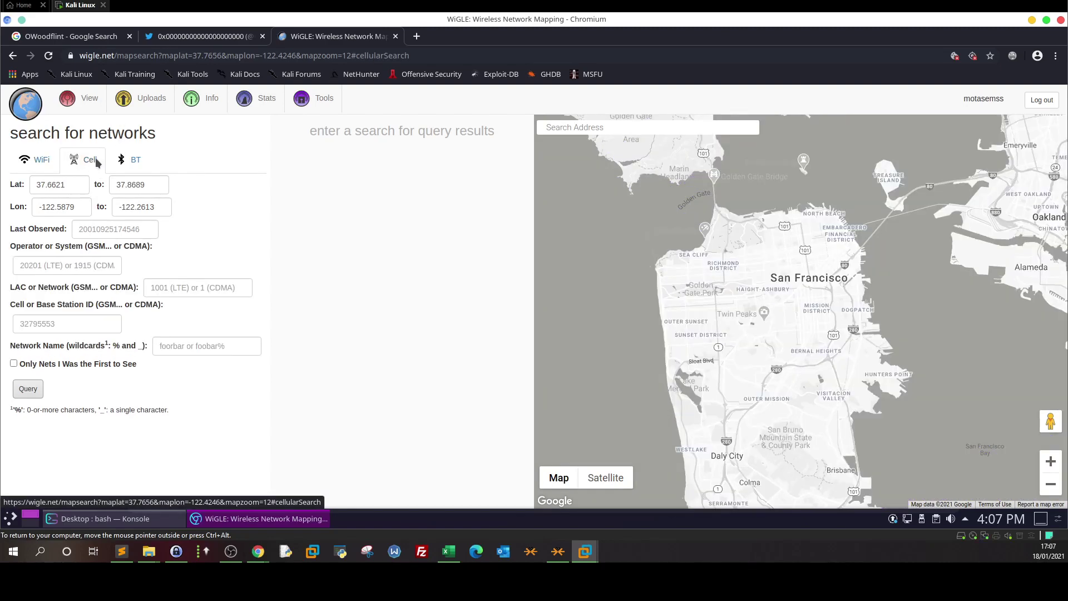
{"action": "left_click", "coordinate": [130, 159]}
{"action": "left_click", "coordinate": [33, 160]}
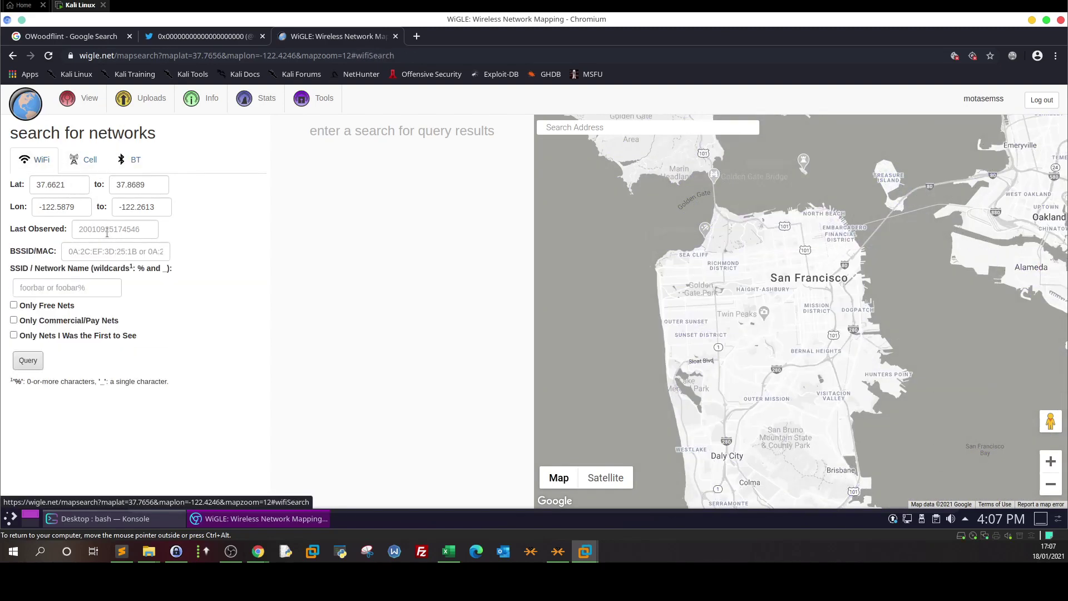
{"action": "left_click", "coordinate": [194, 36]}
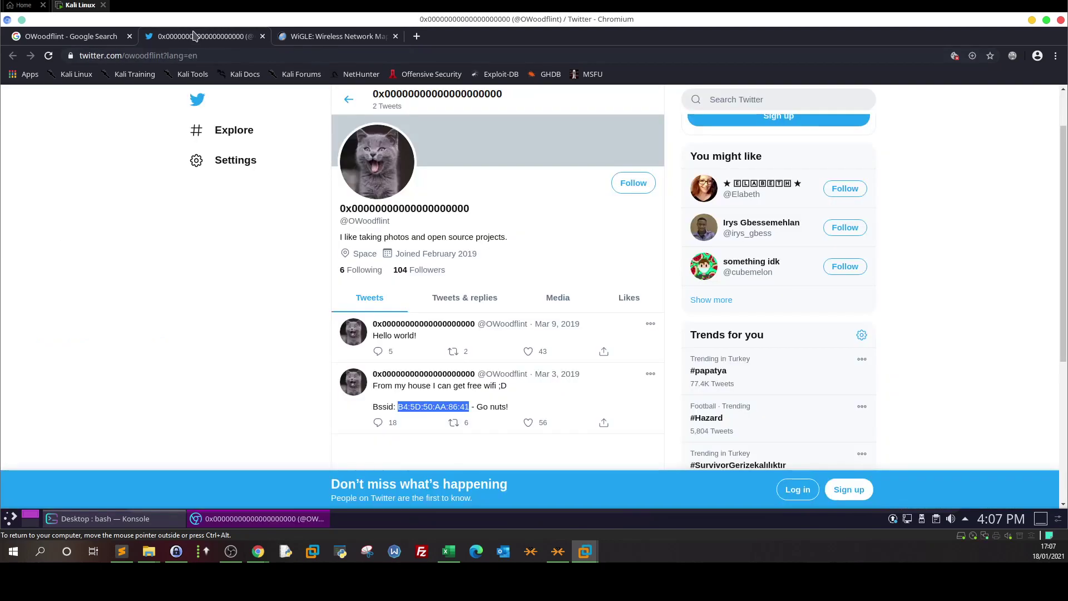
{"action": "right_click", "coordinate": [446, 406]}
{"action": "left_click", "coordinate": [454, 412]}
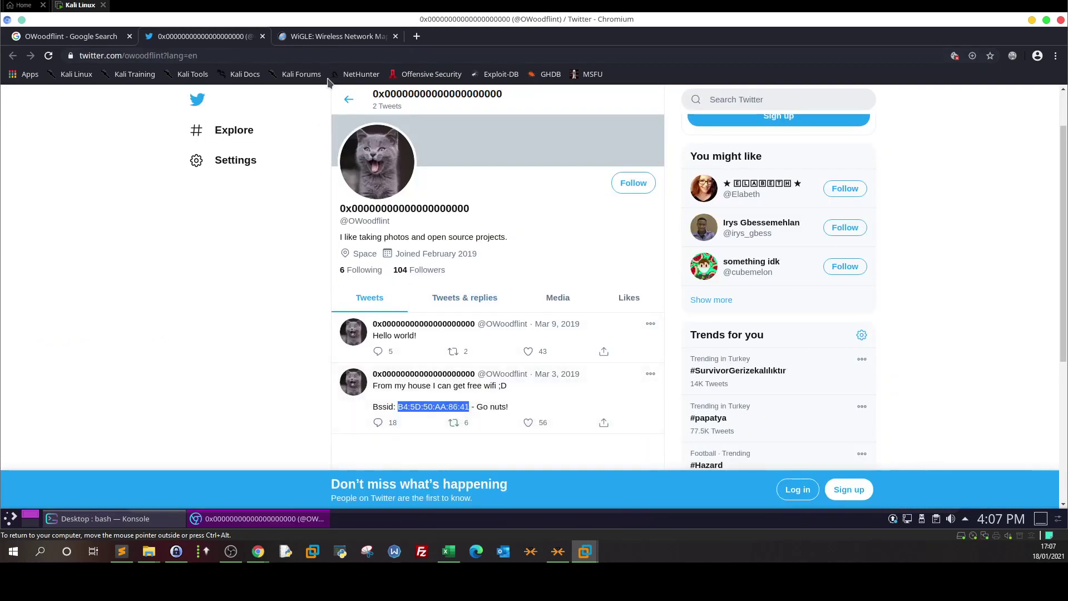
{"action": "left_click", "coordinate": [332, 37]}
{"action": "key", "text": "ctrl+v"}
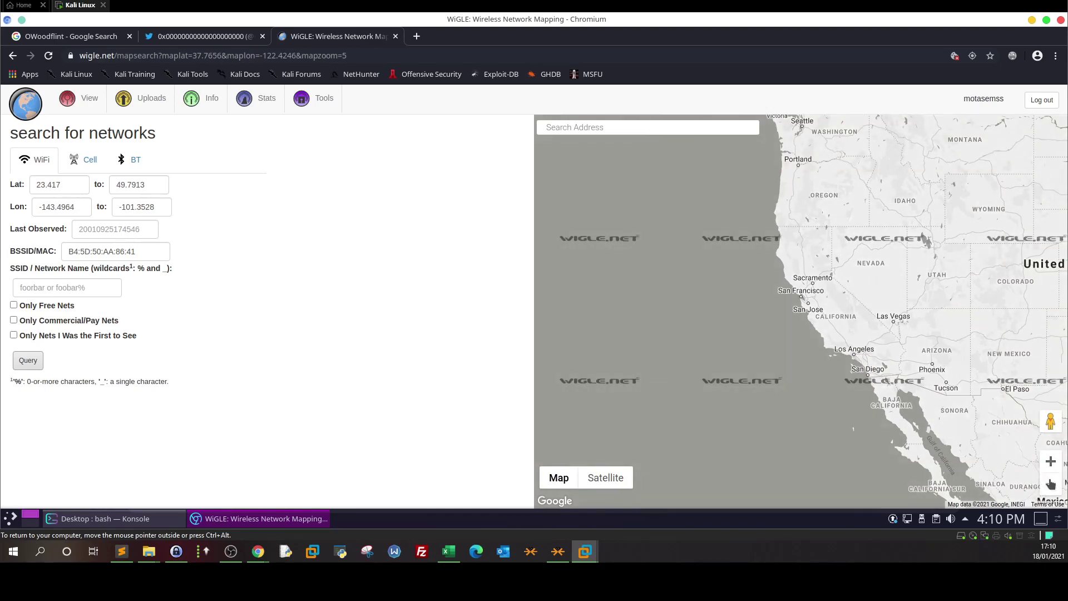
- Zoom the WiGLE map out to the whole world and shift it over to Europe
{"action": "left_click", "coordinate": [1050, 484]}
{"action": "left_click", "coordinate": [1051, 484]}
{"action": "left_click", "coordinate": [1051, 484]}
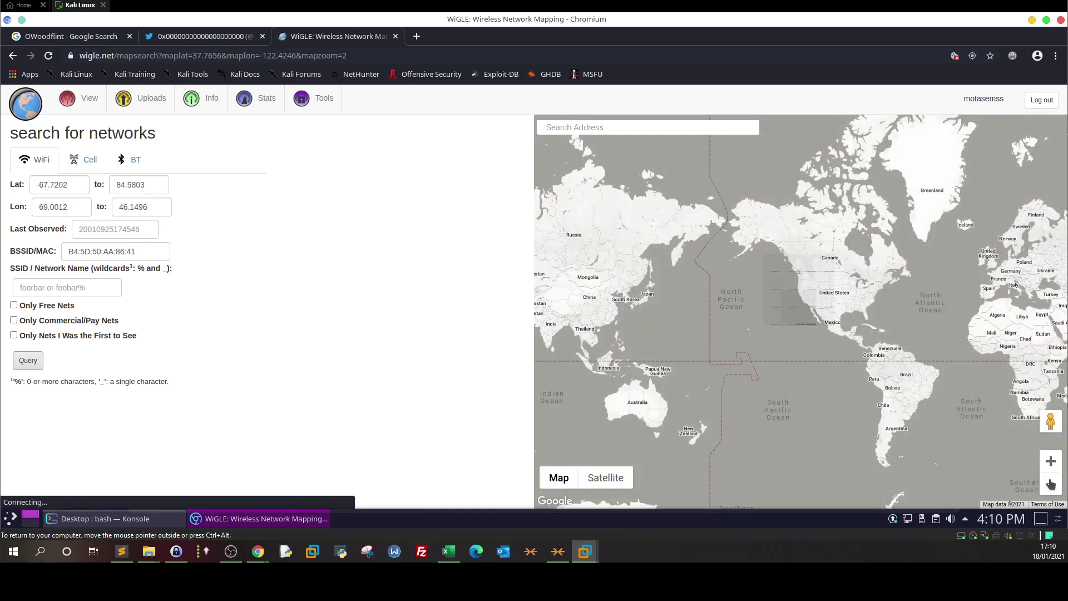
{"action": "left_click_drag", "start_coordinate": [994, 417], "coordinate": [716, 435]}
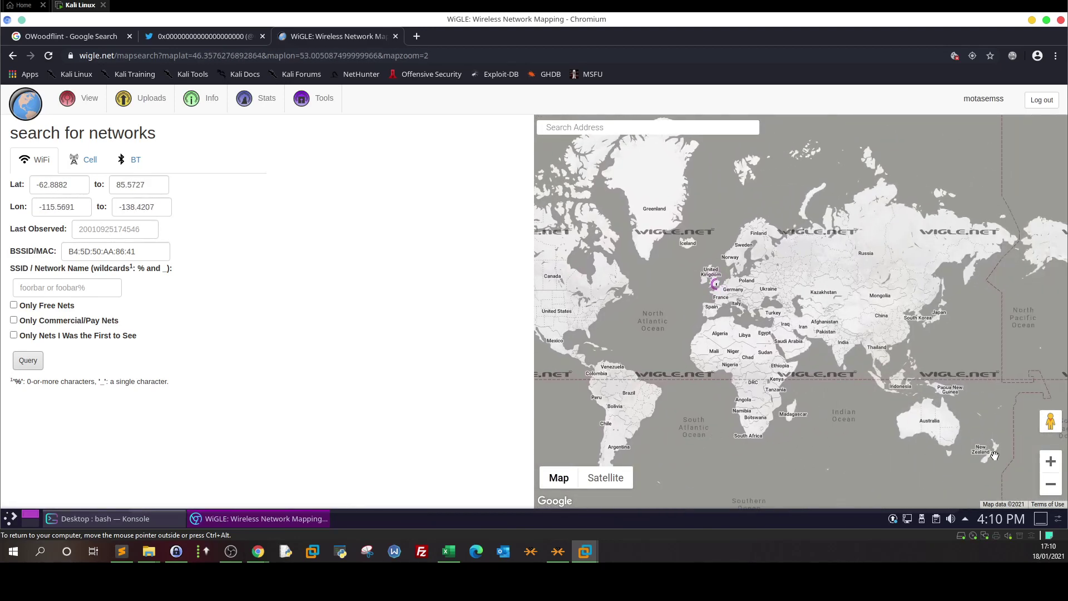
{"action": "left_click", "coordinate": [1050, 461]}
{"action": "left_click", "coordinate": [1051, 461]}
{"action": "left_click_drag", "start_coordinate": [683, 346], "coordinate": [978, 414]}
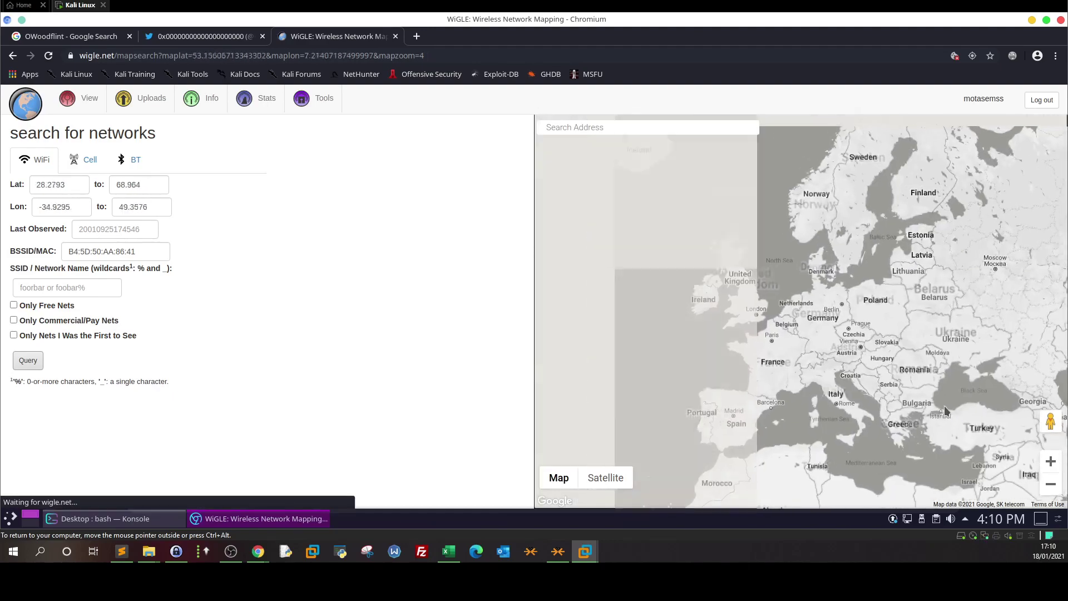
- Zoom in on Britain and centre the map on London's network marker
{"action": "left_click", "coordinate": [1058, 468]}
{"action": "left_click", "coordinate": [1050, 461]}
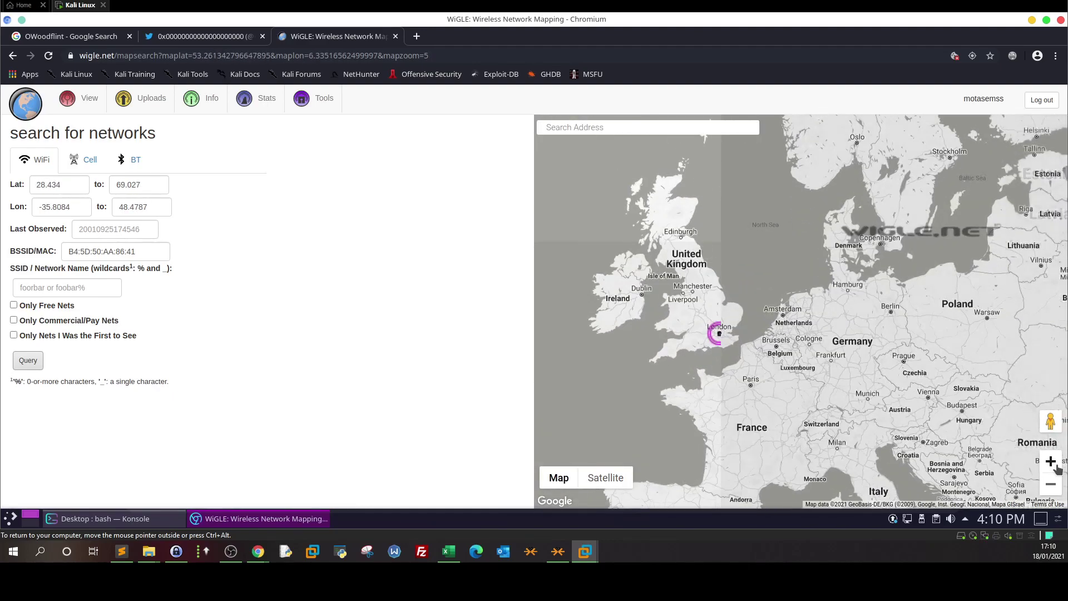
{"action": "left_click", "coordinate": [1050, 461]}
{"action": "left_click_drag", "start_coordinate": [614, 441], "coordinate": [906, 292]}
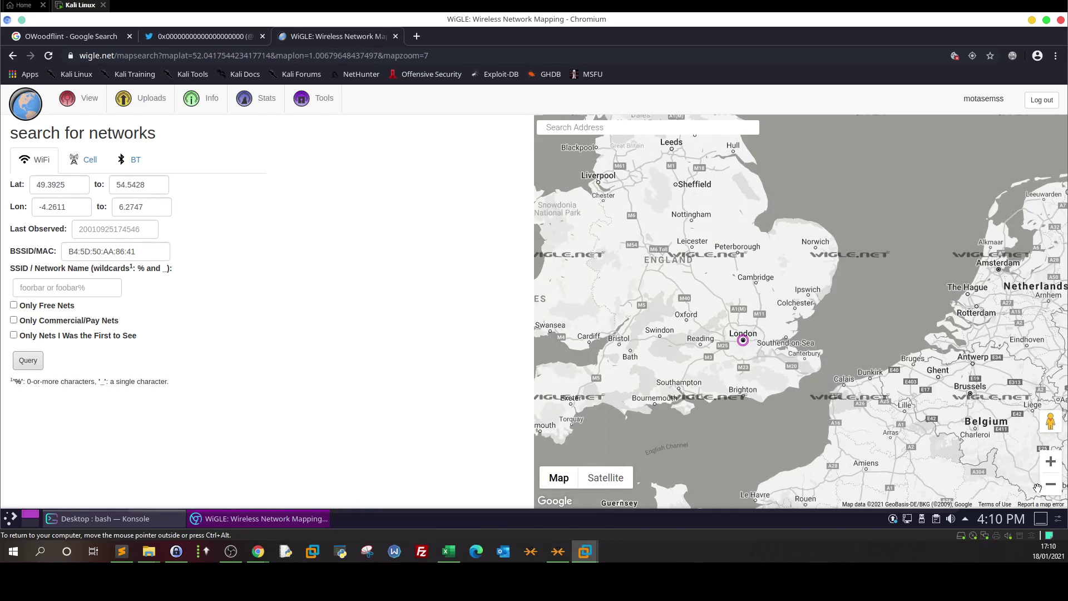
{"action": "left_click", "coordinate": [1051, 461]}
{"action": "left_click_drag", "start_coordinate": [705, 390], "coordinate": [723, 342]}
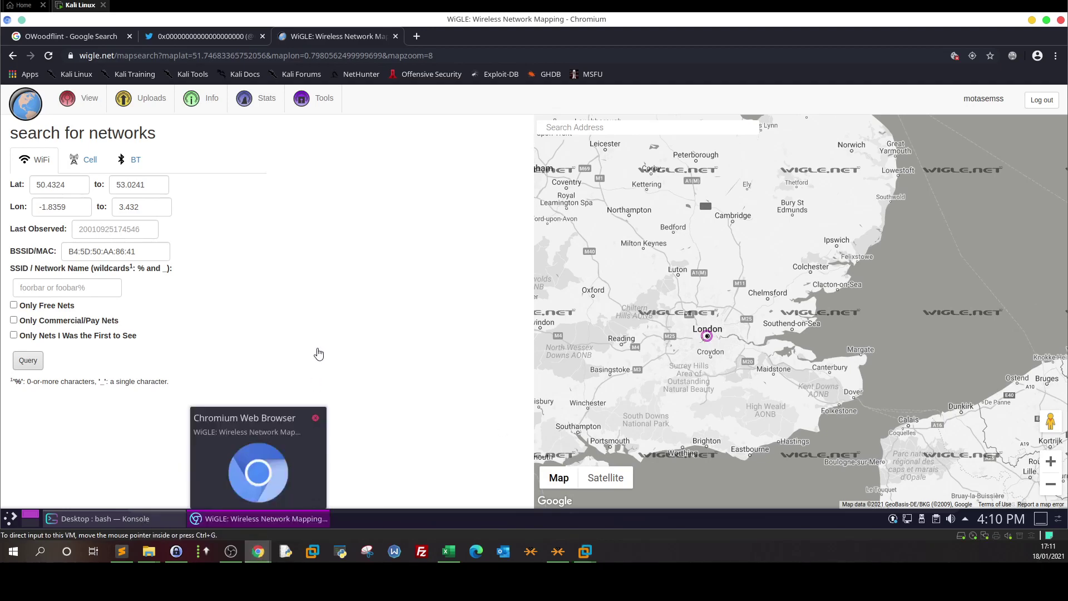
- Submit London as the TryHackMe city answer, then return to the Kali VM
{"action": "double_click", "coordinate": [548, 266]}
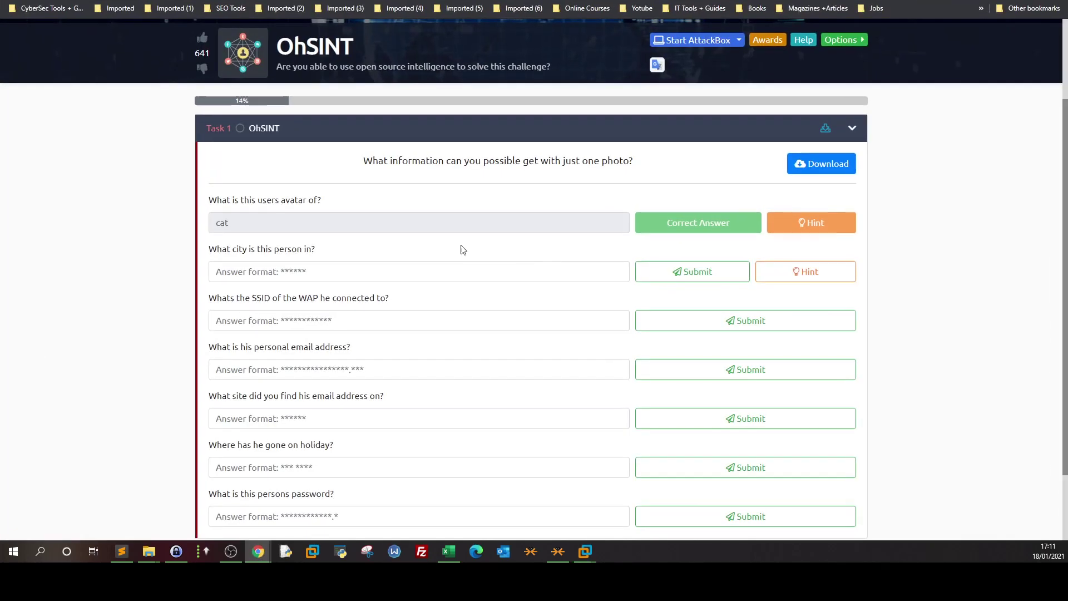
{"action": "left_click", "coordinate": [360, 275]}
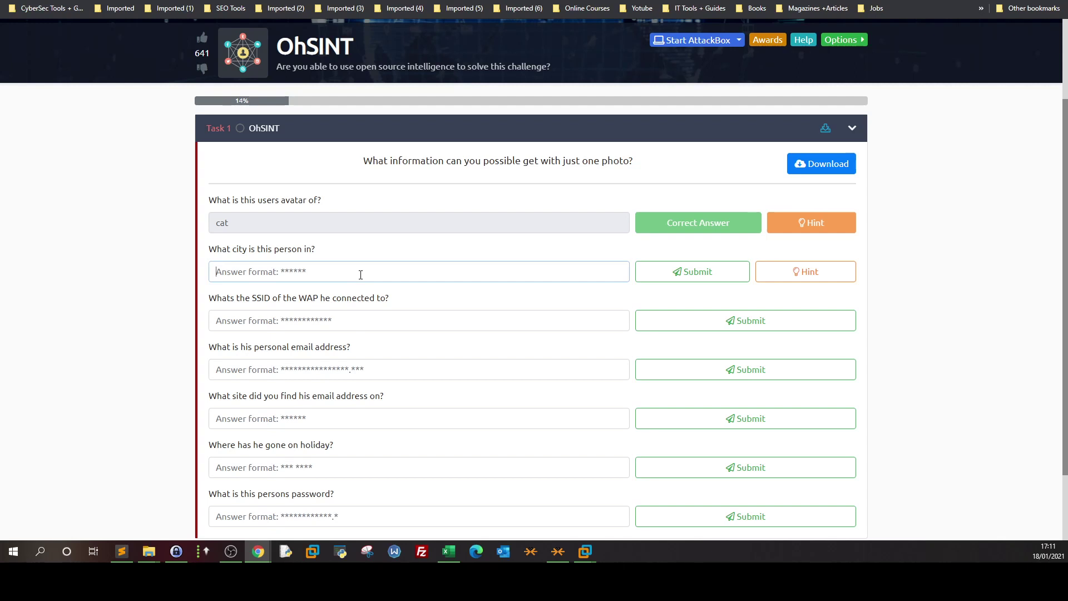
{"action": "type", "text": "London"}
{"action": "left_click", "coordinate": [645, 269]}
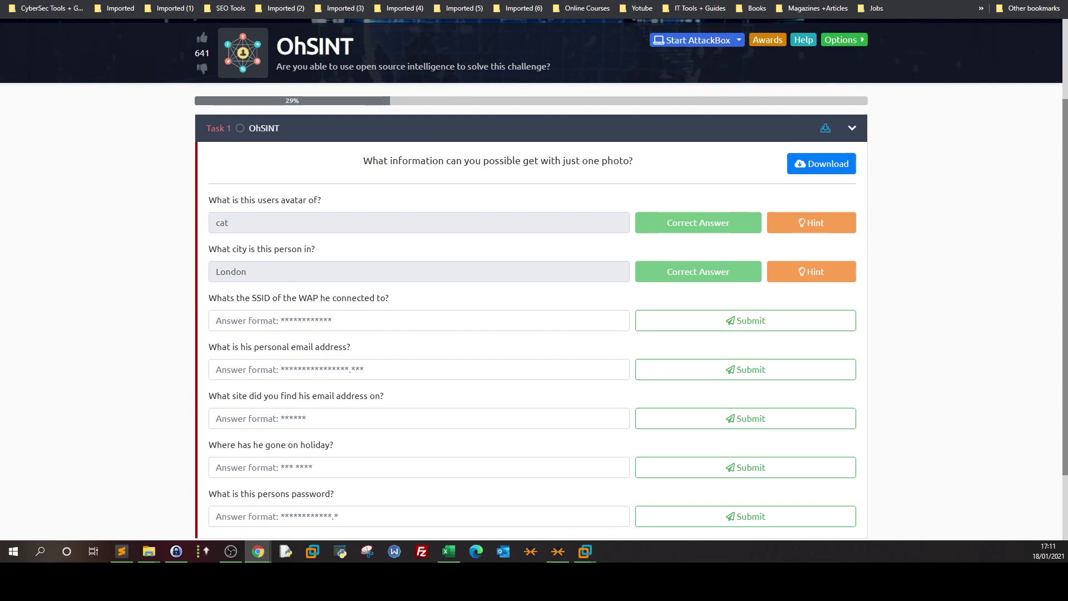
{"action": "key", "text": "alt+Tab"}
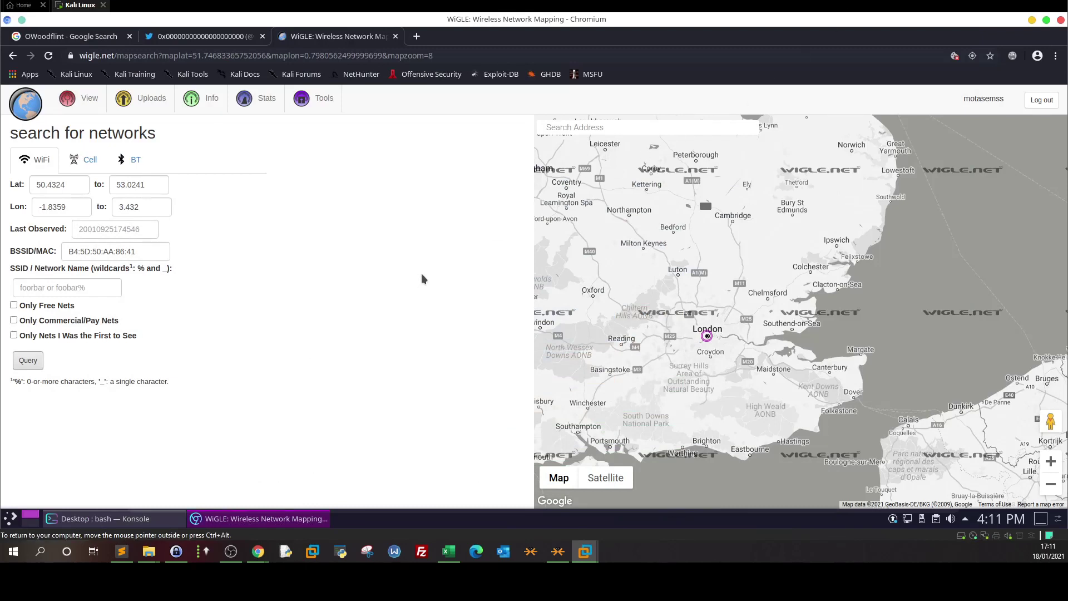
- Pan and zoom the WiGLE map from outer London into central London
{"action": "left_click_drag", "start_coordinate": [772, 395], "coordinate": [810, 379]}
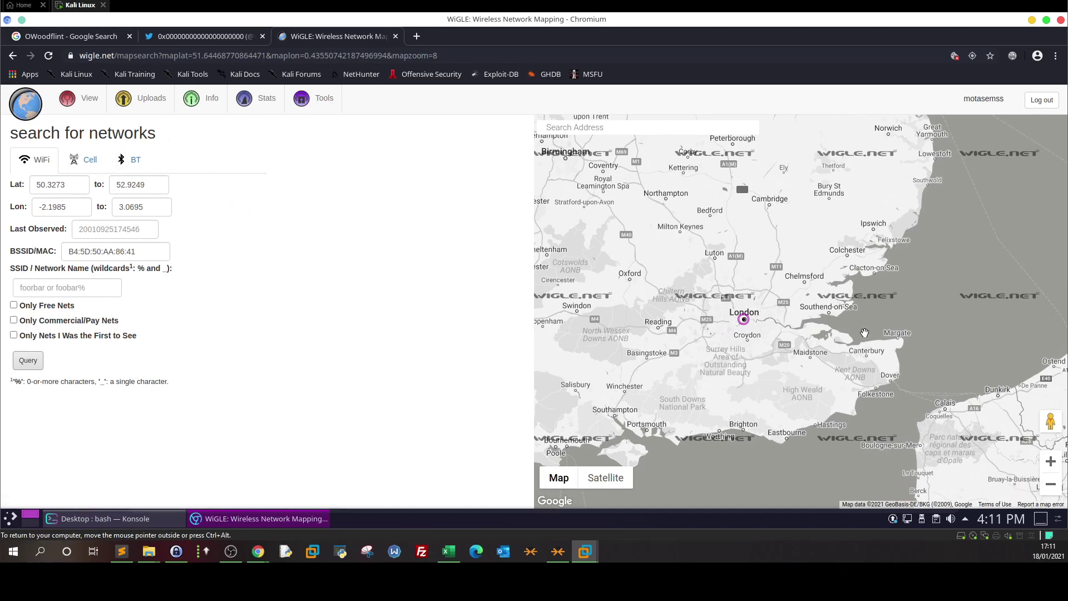
{"action": "left_click", "coordinate": [1051, 461]}
{"action": "left_click", "coordinate": [1050, 461]}
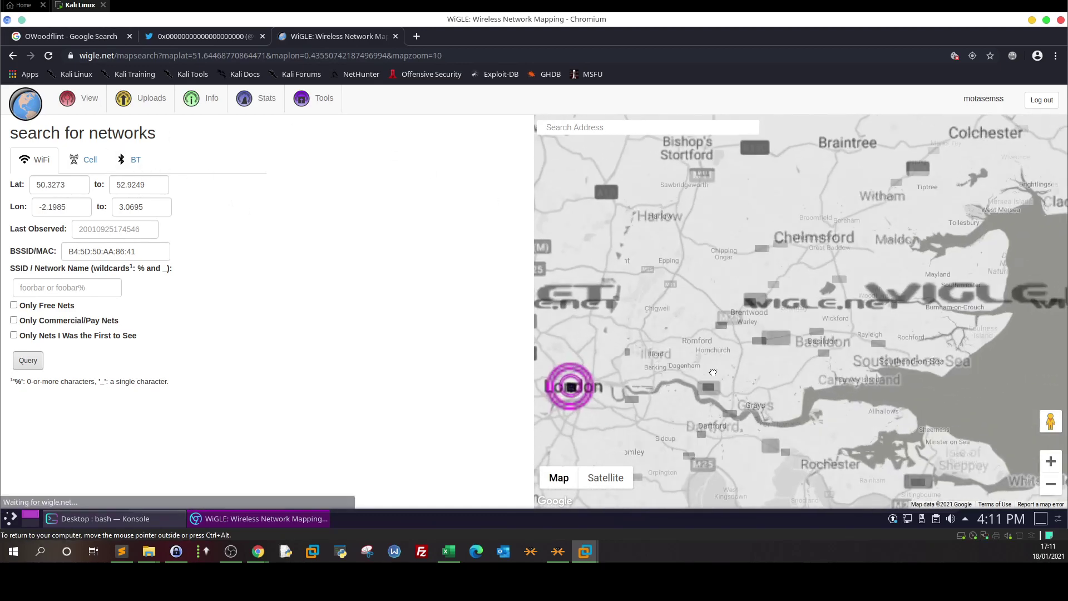
{"action": "scroll", "coordinate": [713, 372], "scroll_direction": "up", "scroll_amount": 3}
{"action": "left_click_drag", "start_coordinate": [797, 379], "coordinate": [875, 272]}
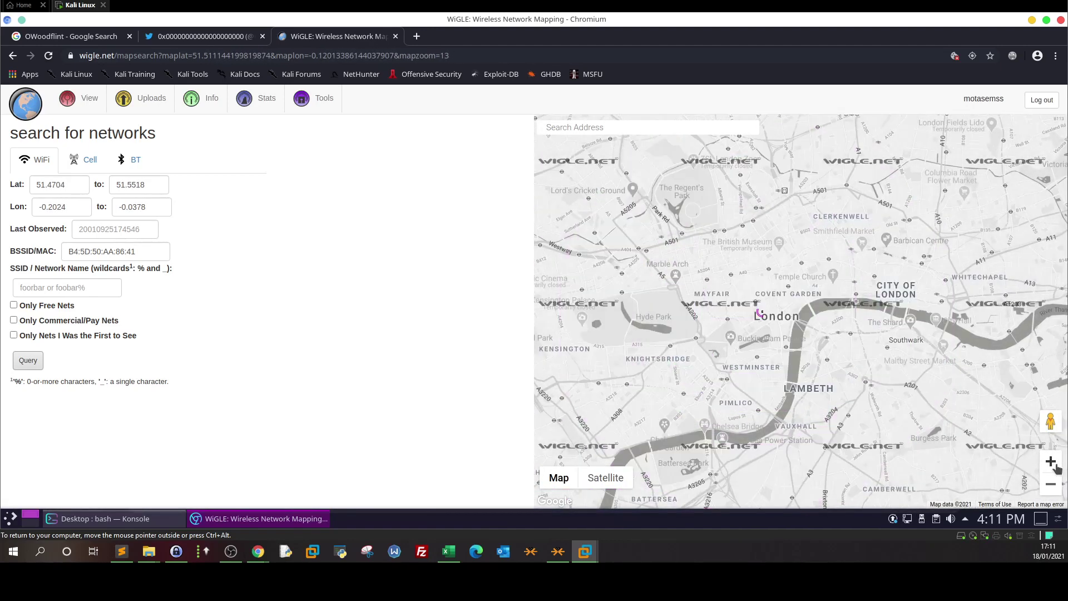
{"action": "left_click", "coordinate": [1052, 464]}
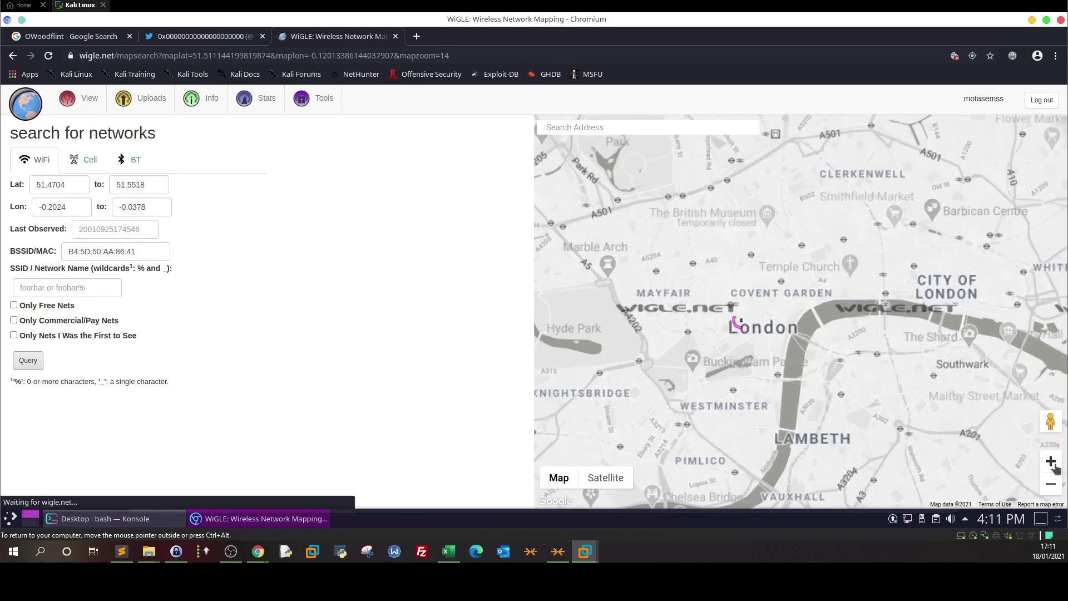
{"action": "double_click", "coordinate": [1053, 464]}
- Centre and zoom on the pink network marker near Charles II St
{"action": "left_click_drag", "start_coordinate": [767, 400], "coordinate": [1022, 409]}
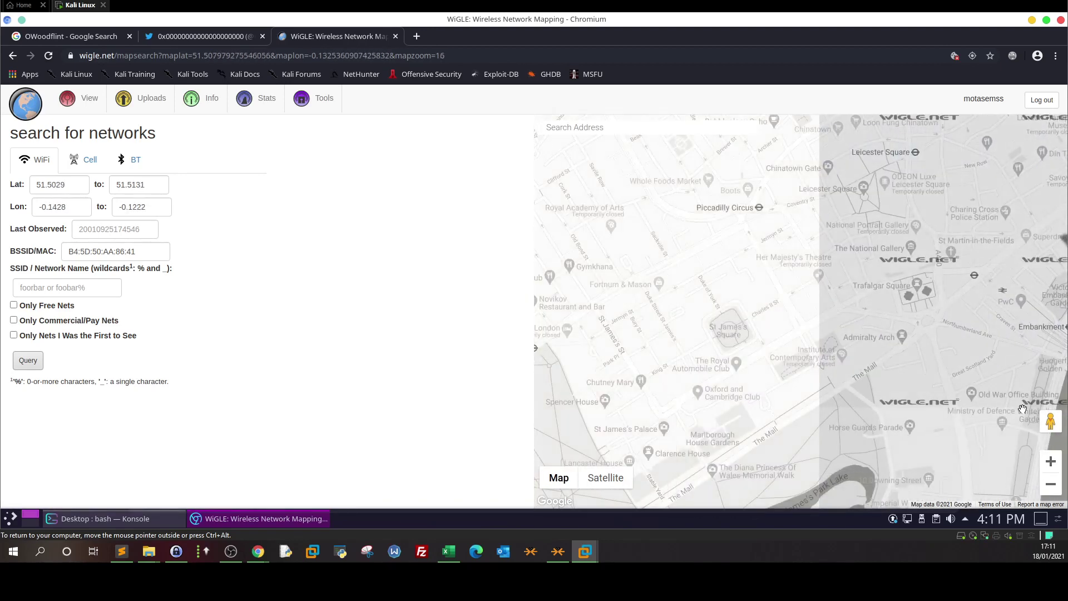
{"action": "scroll", "coordinate": [944, 267], "scroll_direction": "up", "scroll_amount": 2}
{"action": "mouse_move", "coordinate": [944, 267]}
{"action": "left_mouse_down"}
{"action": "mouse_move", "coordinate": [916, 320]}
{"action": "mouse_move", "coordinate": [845, 383]}
{"action": "left_mouse_up"}
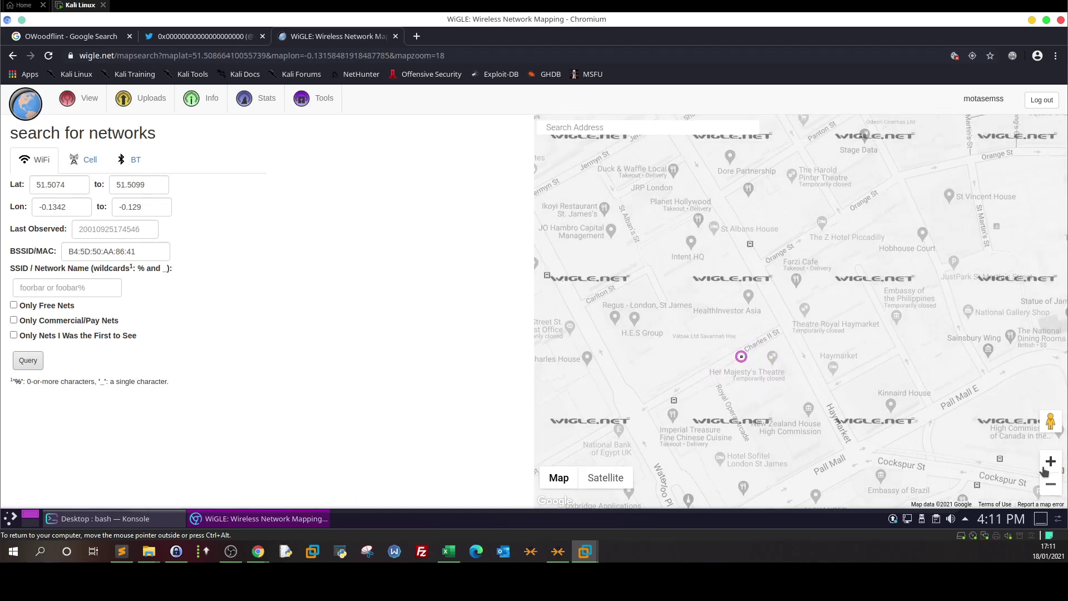
{"action": "double_click", "coordinate": [1044, 469]}
{"action": "left_click_drag", "start_coordinate": [626, 479], "coordinate": [774, 312]}
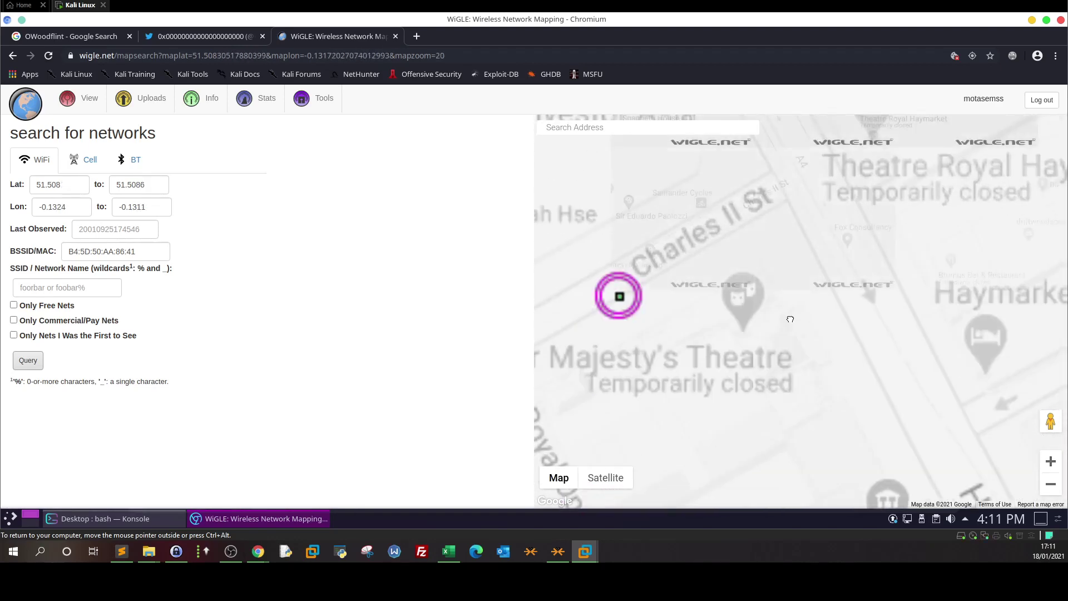
{"action": "left_click", "coordinate": [1047, 469]}
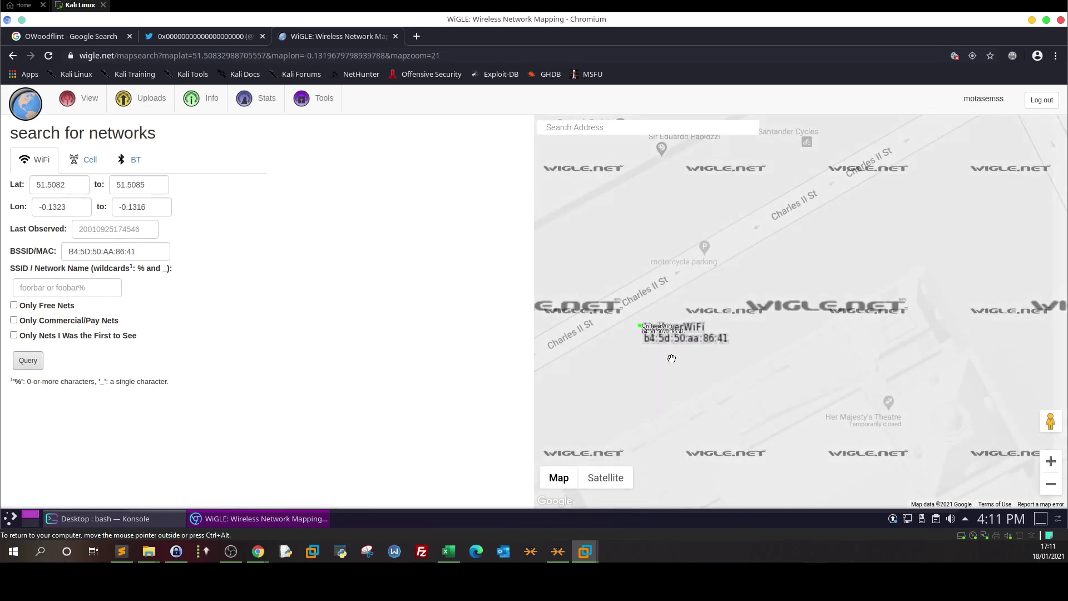
{"action": "scroll", "coordinate": [674, 353], "scroll_direction": "up", "scroll_amount": 1}
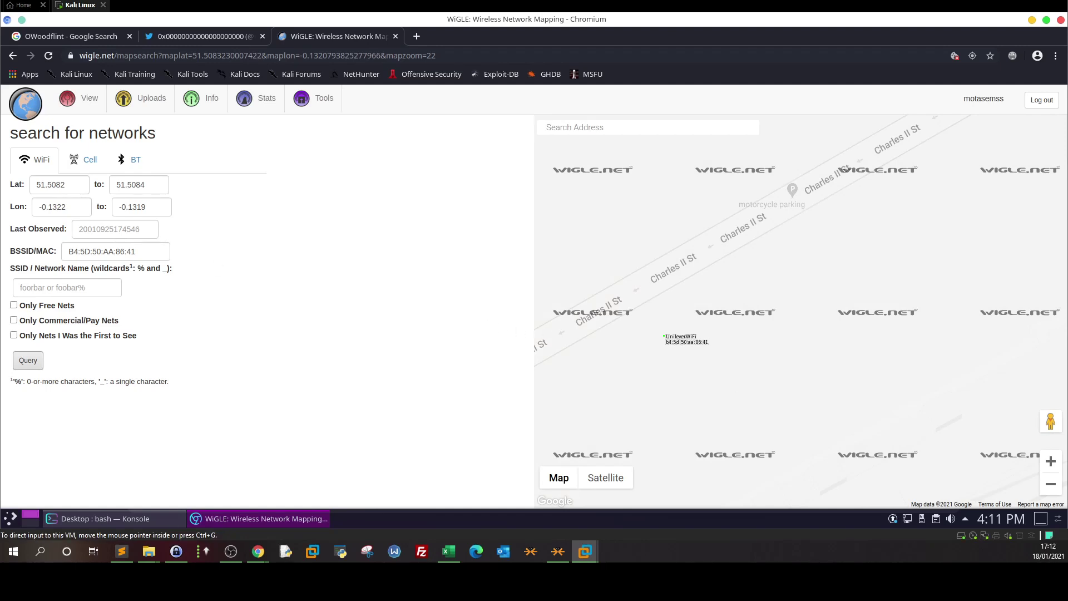
- Start entering UnileverWI in the SSID field, then recheck the network name in the Kali VM
{"action": "mouse_move", "coordinate": [258, 551]}
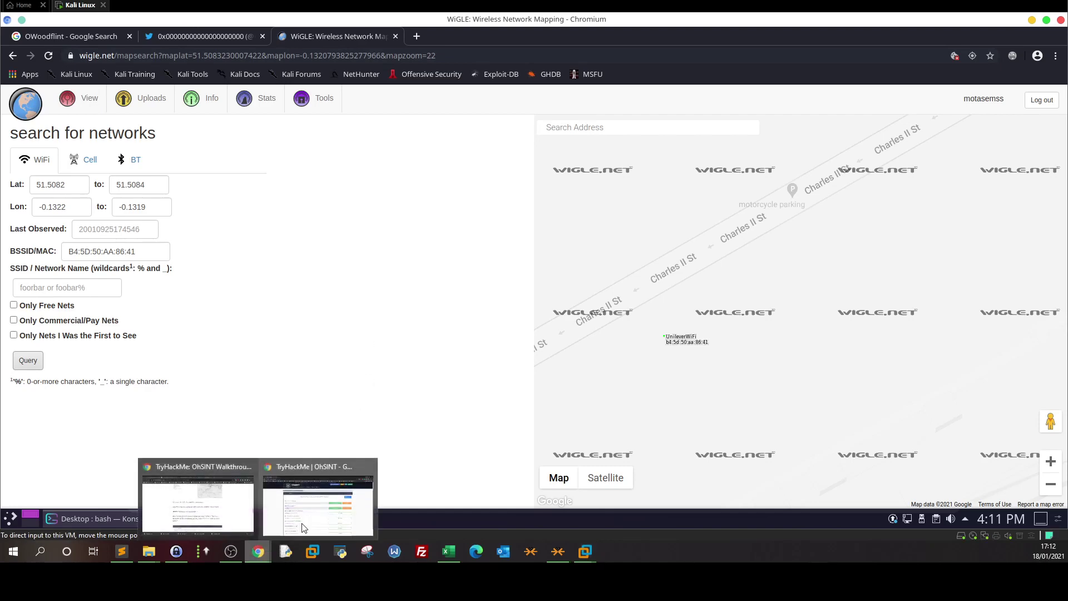
{"action": "left_click", "coordinate": [304, 527]}
{"action": "left_click", "coordinate": [290, 314]}
{"action": "type", "text": "Unilever"}
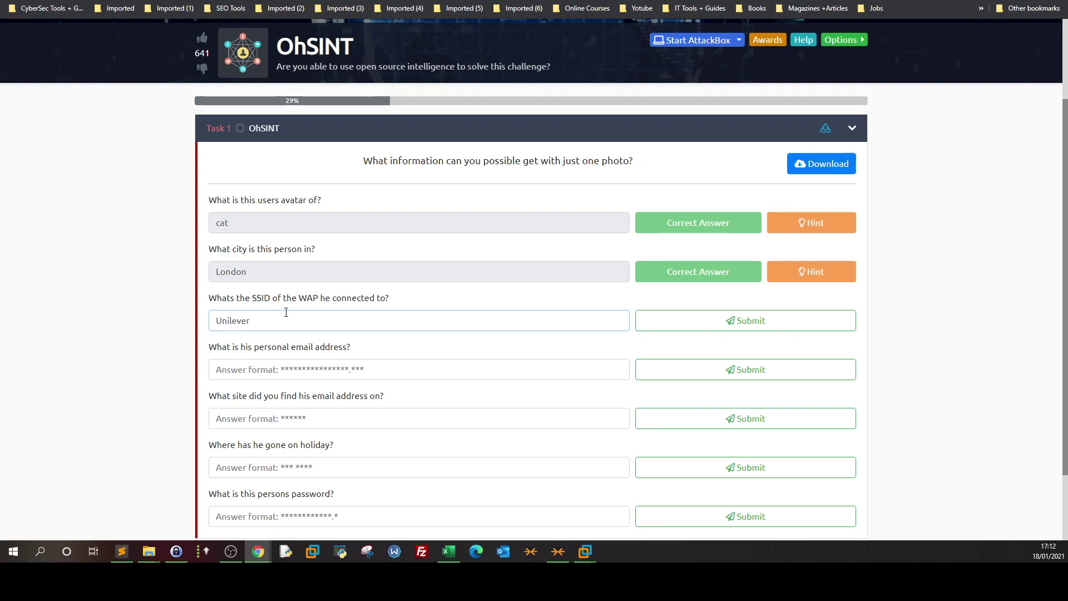
{"action": "type", "text": "WI"}
{"action": "mouse_move", "coordinate": [584, 551]}
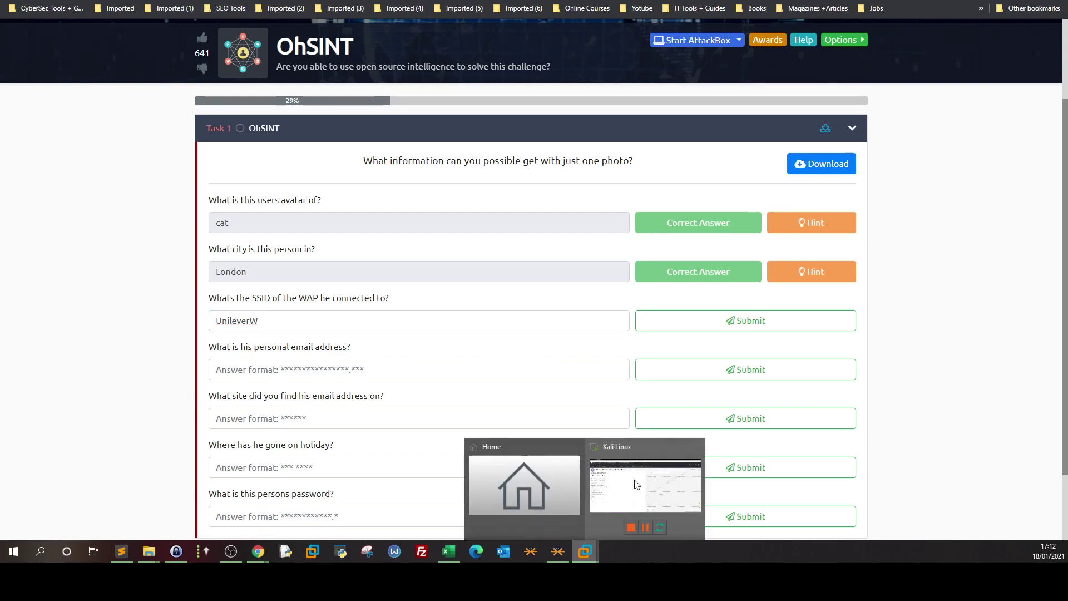
{"action": "left_click", "coordinate": [656, 490]}
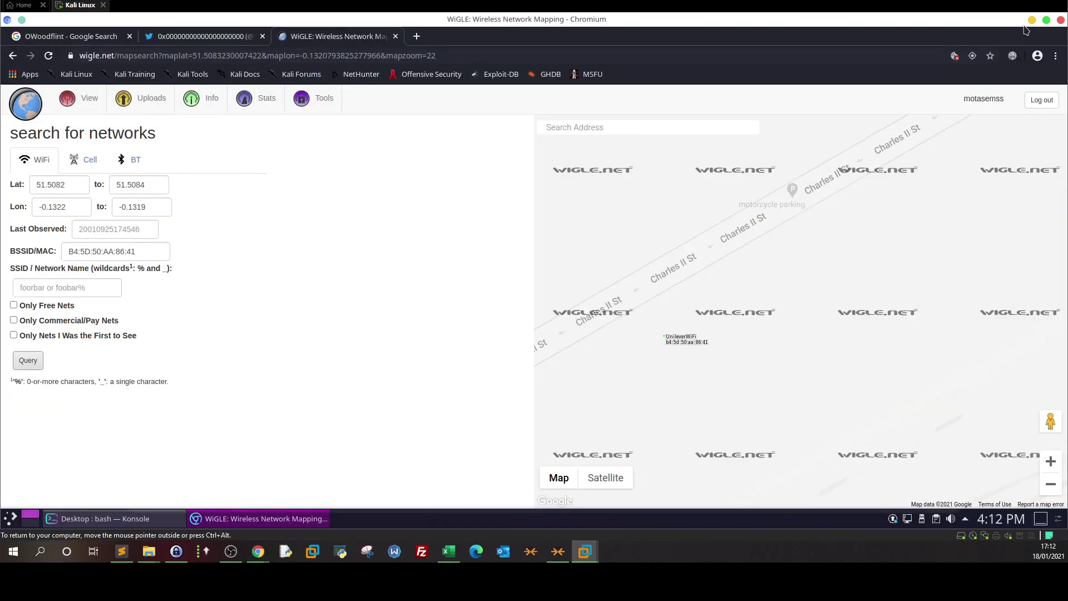
{"action": "left_click", "coordinate": [1031, 20]}
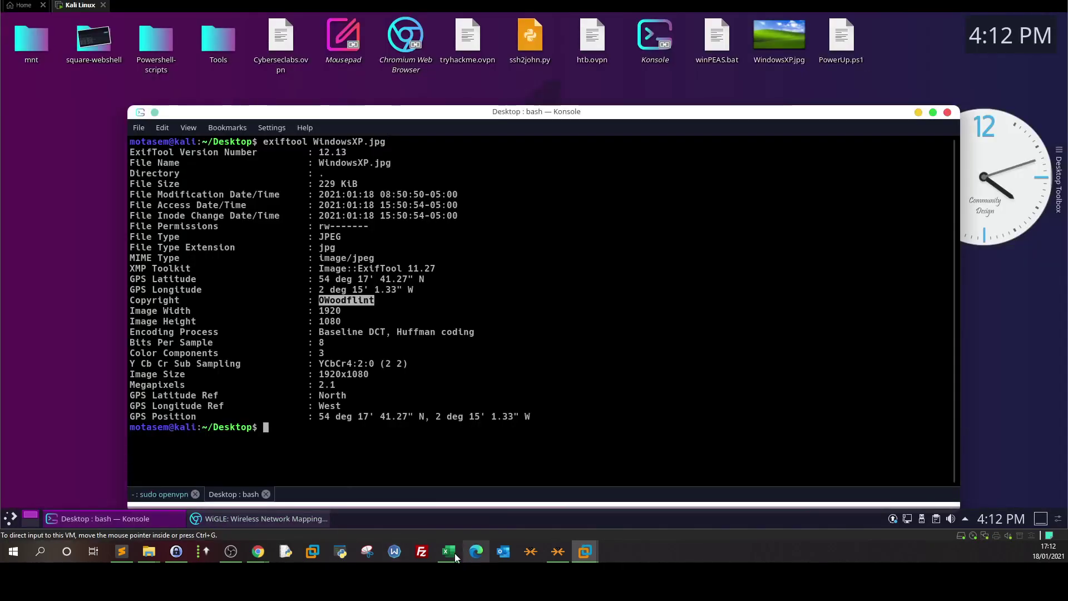
- Complete the SSID answer as UnileverWIFI and submit it
{"action": "mouse_move", "coordinate": [258, 551]}
{"action": "left_click", "coordinate": [283, 527]}
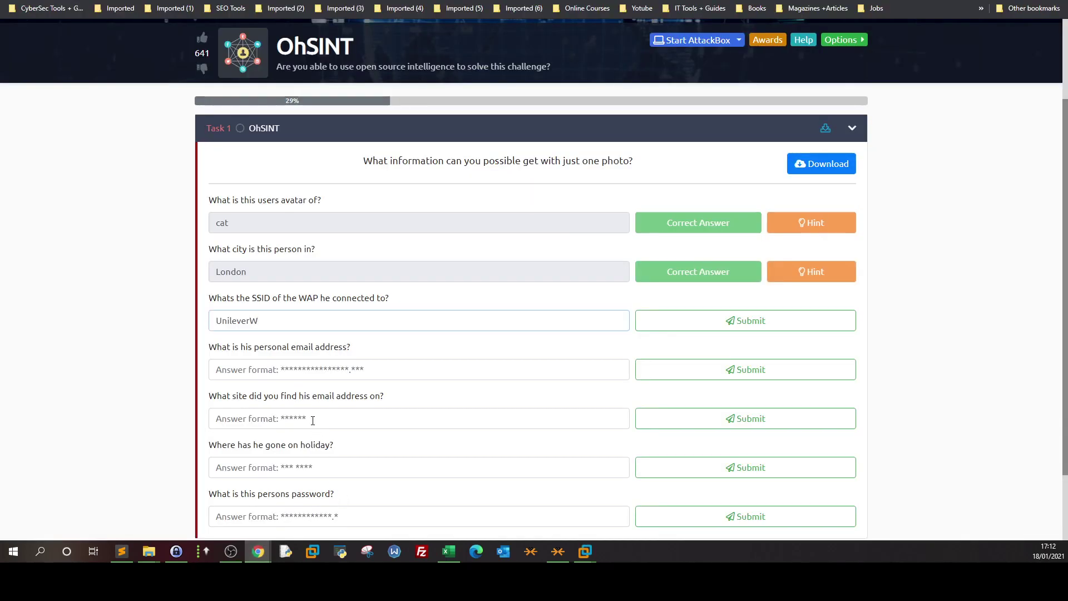
{"action": "type", "text": "FI"}
{"action": "left_click", "coordinate": [720, 325]}
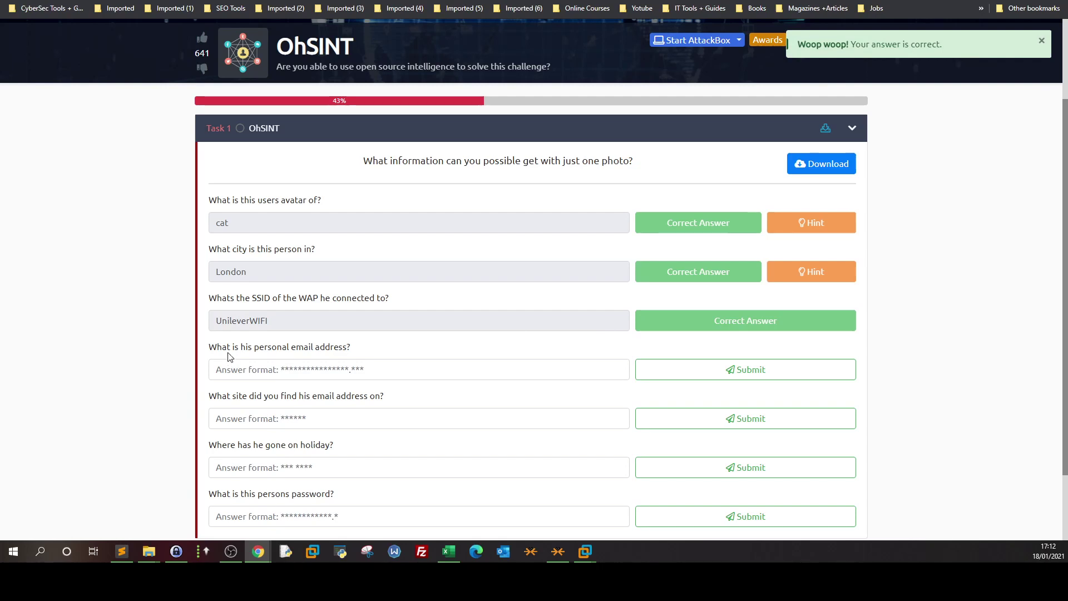
{"action": "mouse_move", "coordinate": [596, 554]}
{"action": "left_click", "coordinate": [645, 492]}
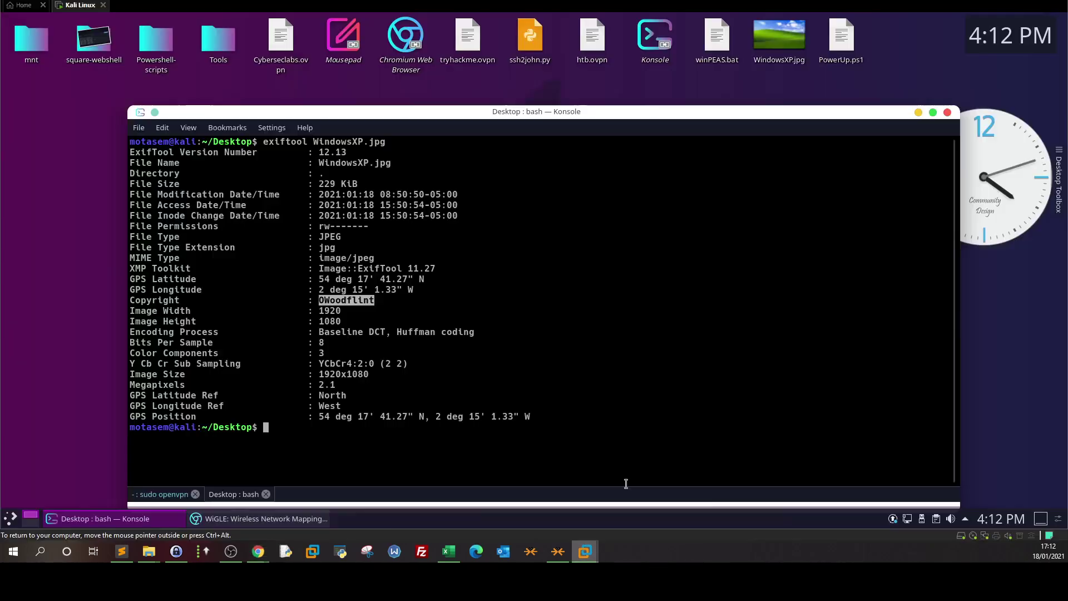
- Open the GitHub people_finder result from Google search in a new tab
{"action": "left_click", "coordinate": [244, 519]}
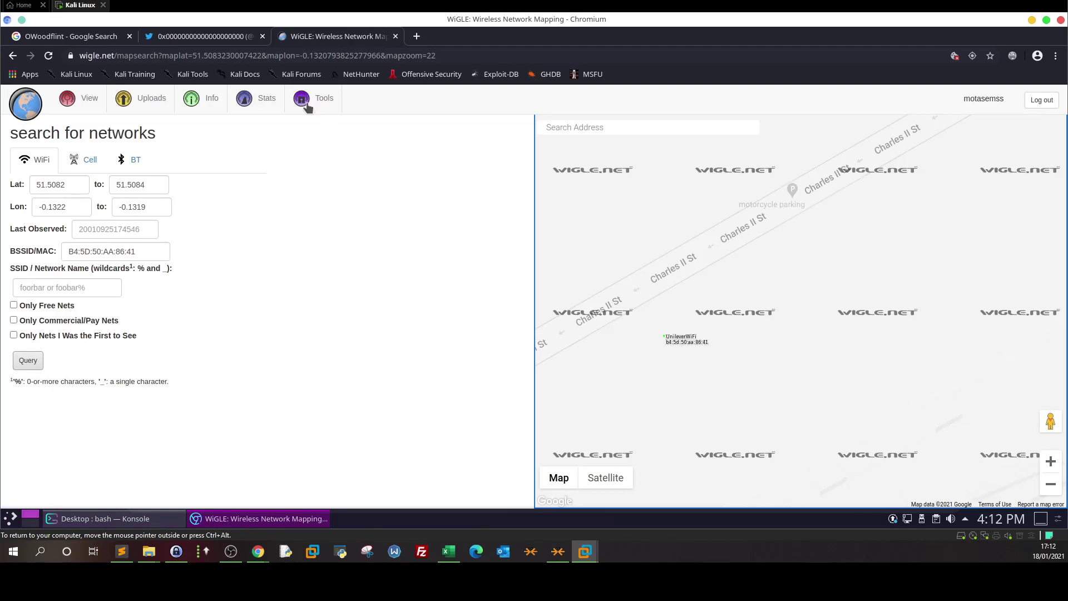
{"action": "key", "text": "ctrl+1"}
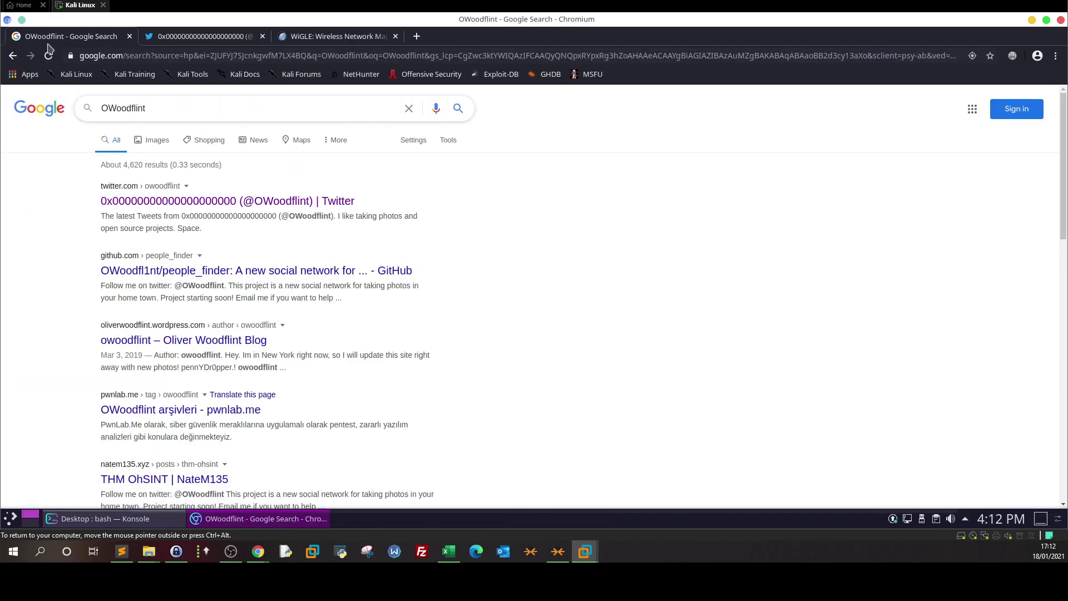
{"action": "right_click", "coordinate": [222, 273]}
{"action": "left_click", "coordinate": [225, 277]}
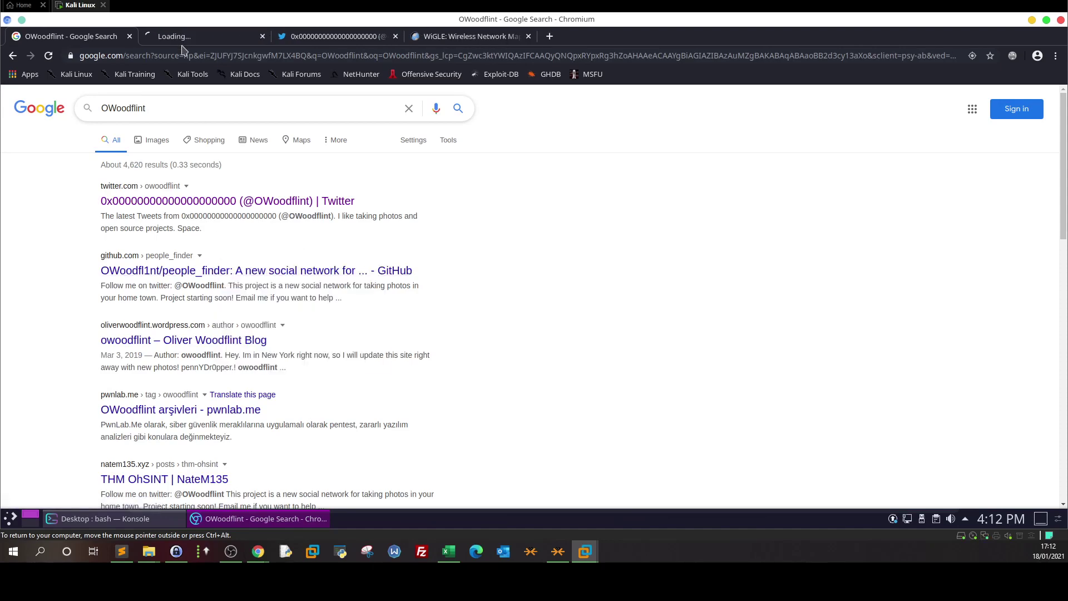
{"action": "left_click", "coordinate": [189, 37]}
{"action": "left_click", "coordinate": [339, 38]}
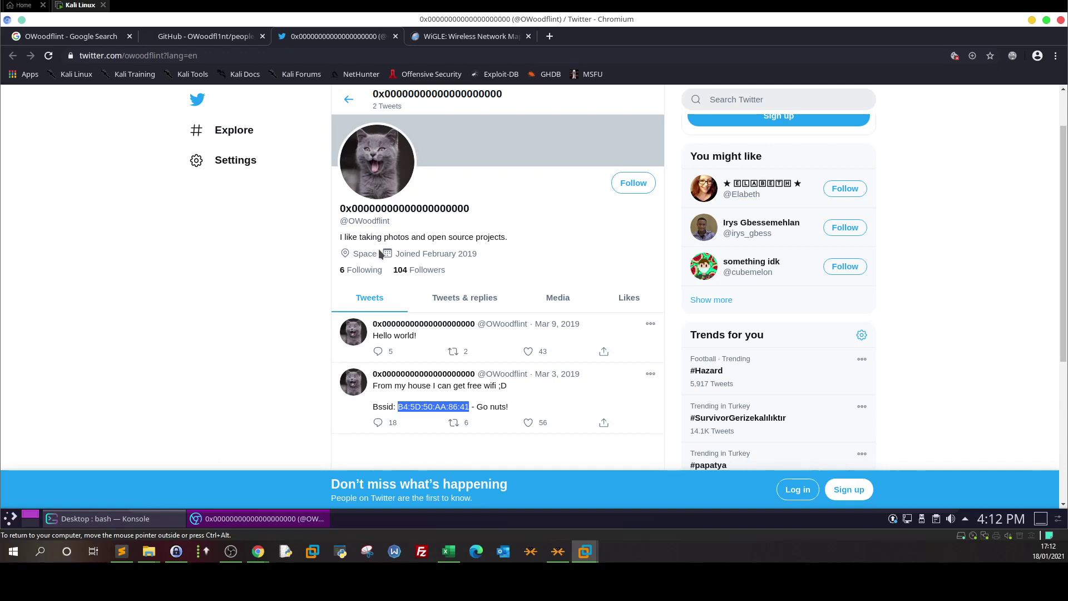
{"action": "scroll", "coordinate": [380, 250], "scroll_direction": "up", "scroll_amount": 2}
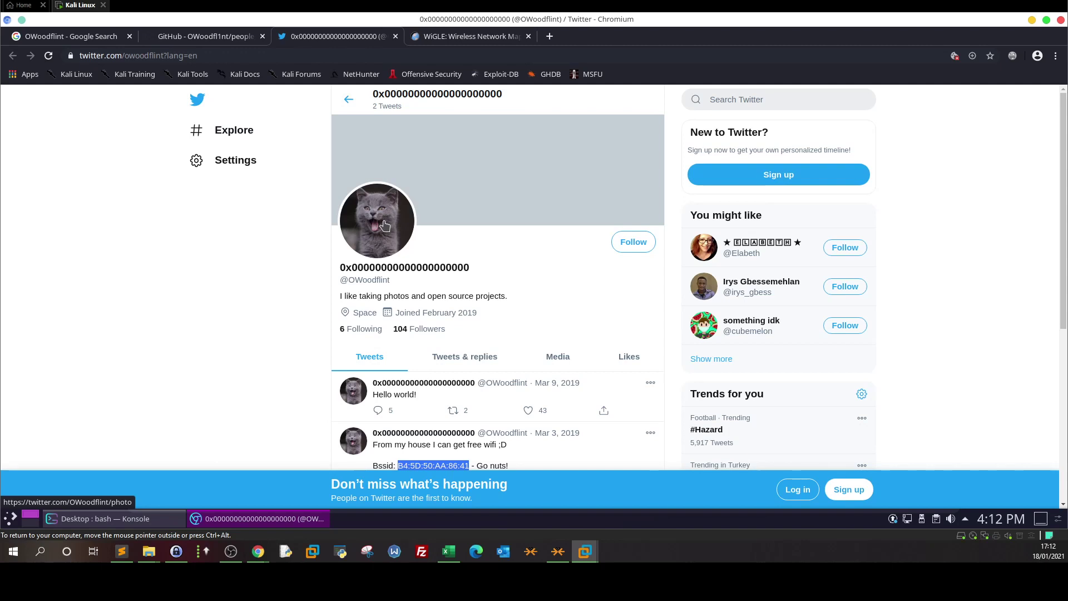
{"action": "left_click", "coordinate": [199, 36]}
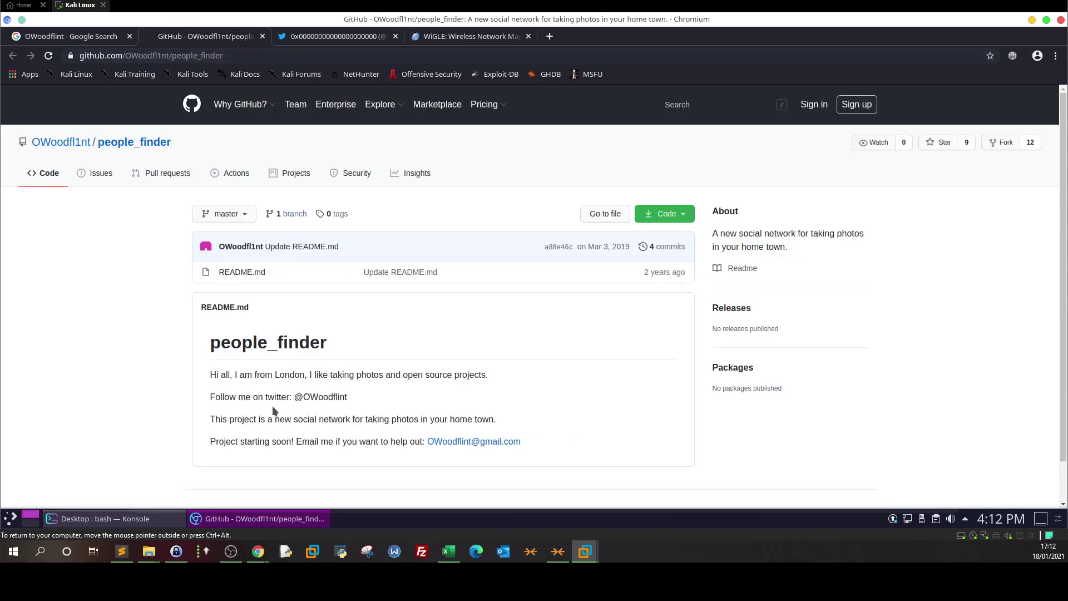
- Copy the README's contact e-mail into TryHackMe's personal email answer field
{"action": "left_click_drag", "start_coordinate": [526, 441], "coordinate": [429, 442]}
{"action": "key", "text": "ctrl+c"}
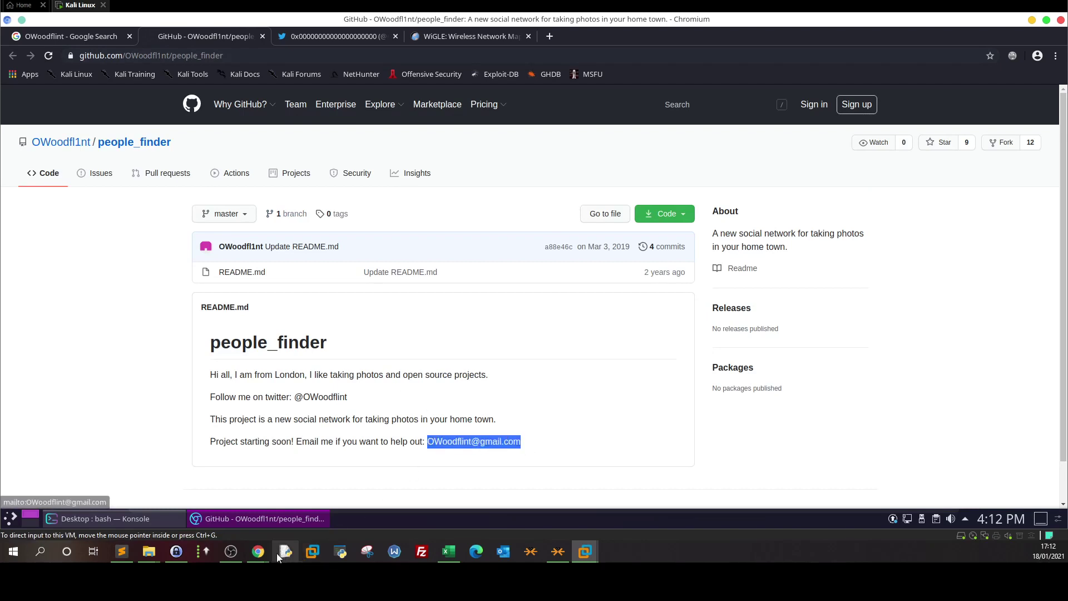
{"action": "mouse_move", "coordinate": [258, 551]}
{"action": "left_click", "coordinate": [311, 498]}
{"action": "left_click", "coordinate": [308, 373]}
{"action": "key", "text": "ctrl+v"}
{"action": "left_click", "coordinate": [679, 374]}
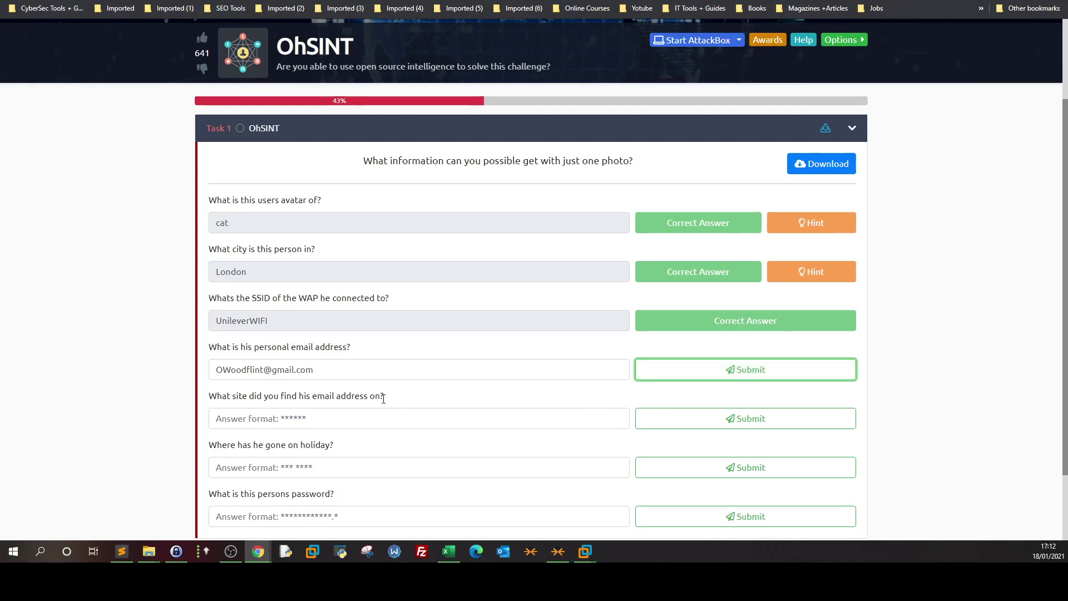
- Submit the personal e-mail answer for checking
{"action": "scroll", "coordinate": [389, 389], "scroll_direction": "down", "scroll_amount": 2}
{"action": "left_click", "coordinate": [657, 284]}
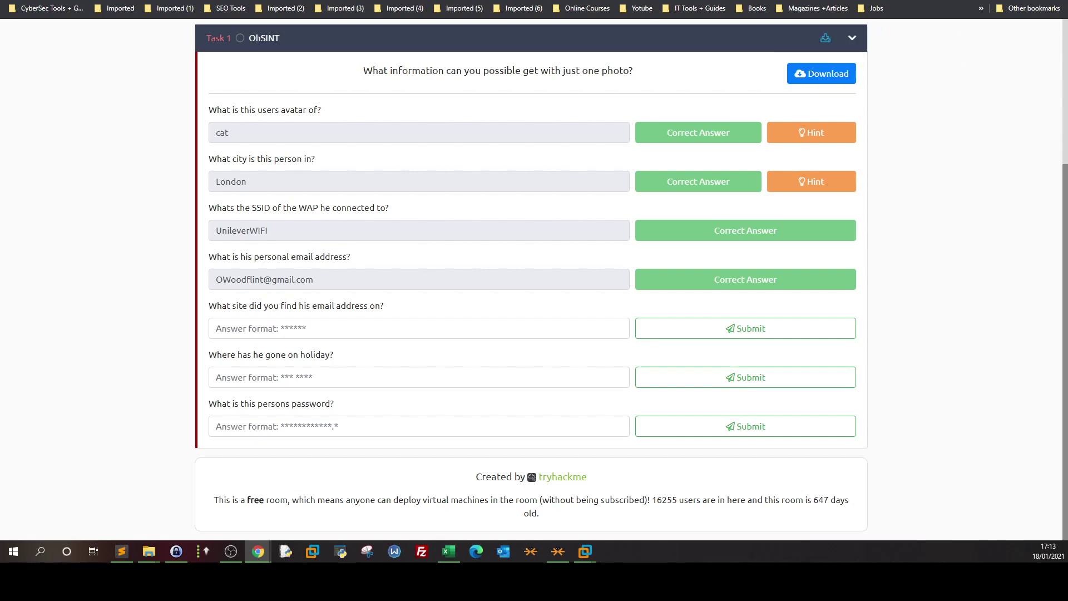
{"action": "mouse_move", "coordinate": [585, 552]}
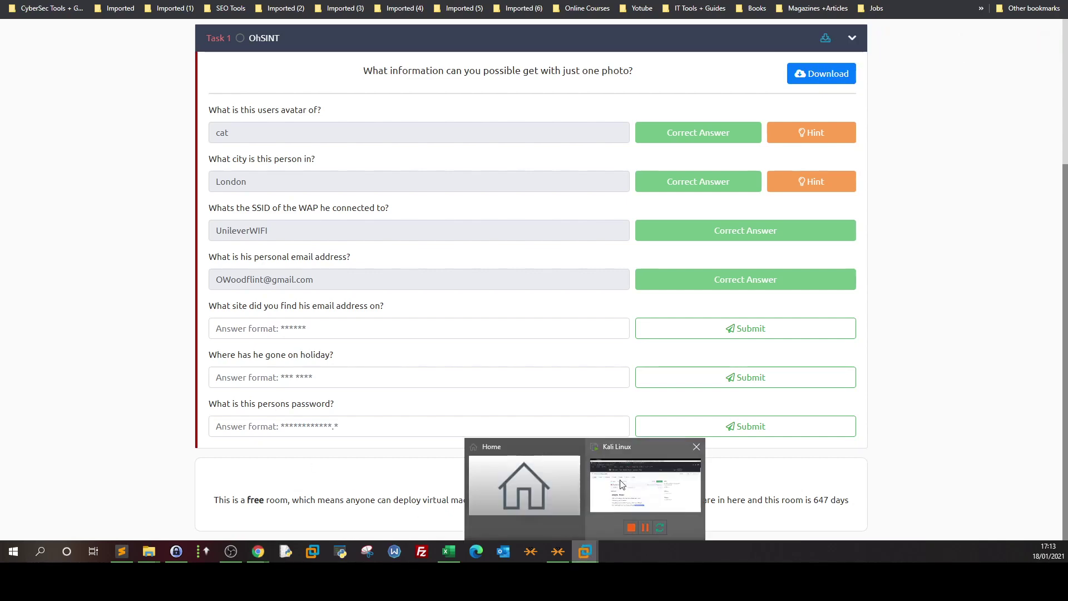
{"action": "left_click", "coordinate": [615, 489]}
- Answer the e-mail site question with Github and submit it
{"action": "left_click", "coordinate": [258, 551]}
{"action": "left_click", "coordinate": [268, 328]}
{"action": "type", "text": "Git"}
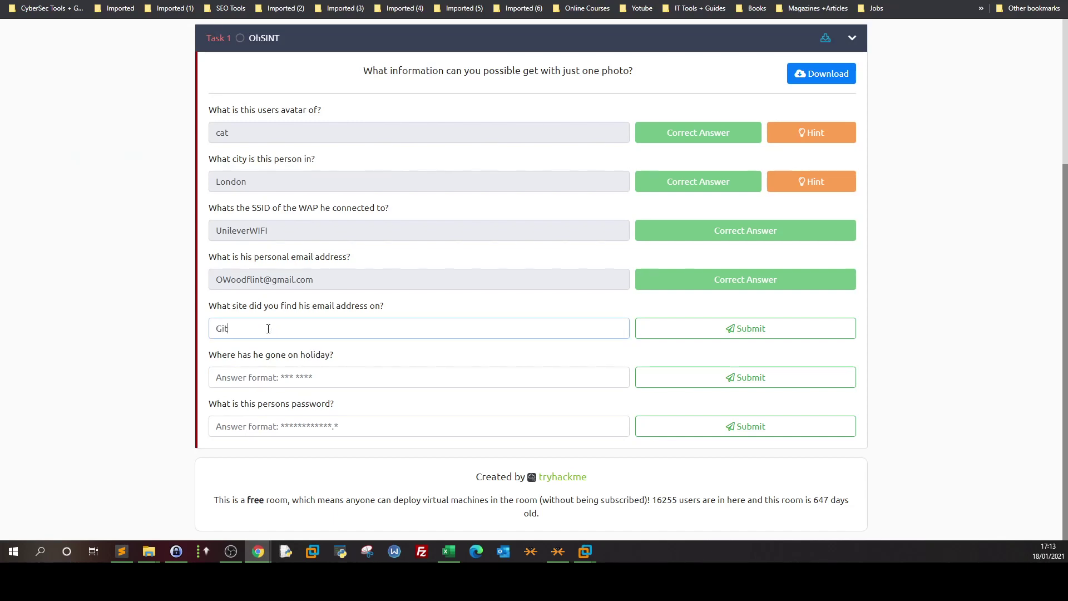
{"action": "type", "text": "hub"}
{"action": "left_click", "coordinate": [771, 331]}
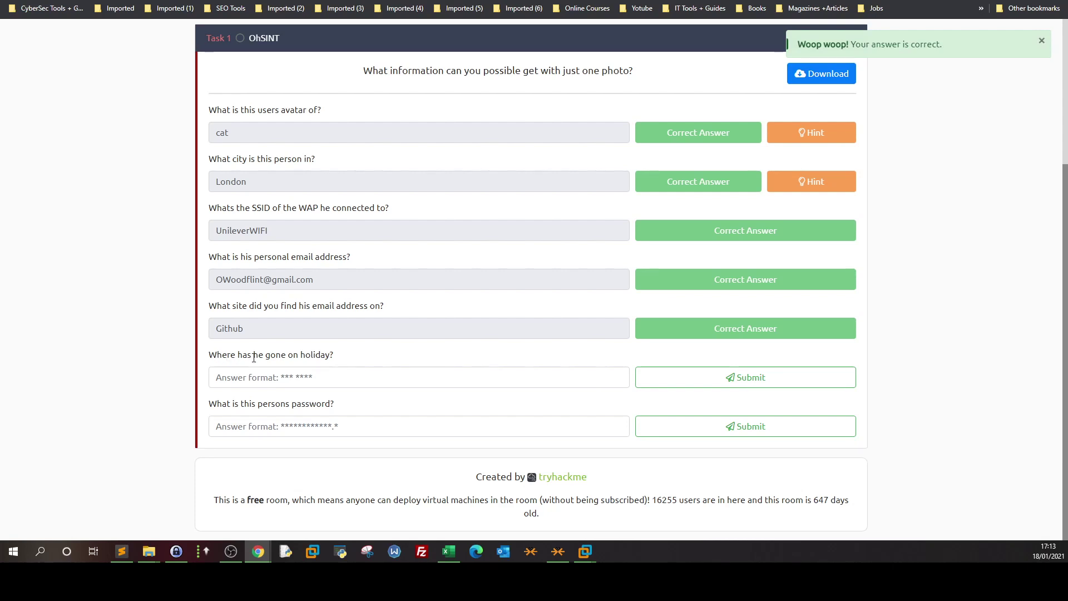
{"action": "mouse_move", "coordinate": [584, 551]}
{"action": "left_click", "coordinate": [643, 483]}
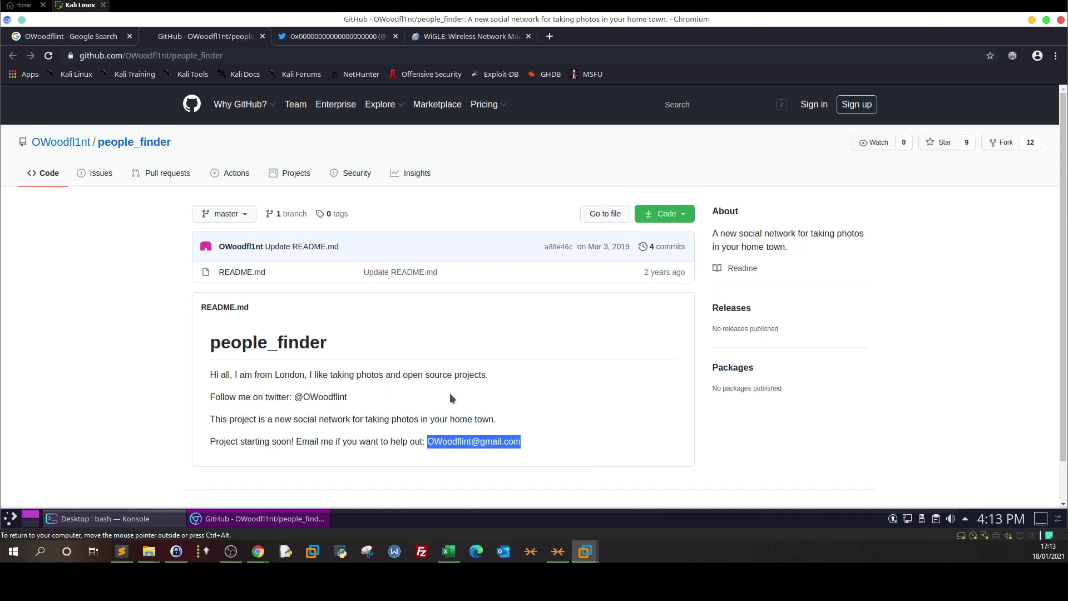
- Close the GitHub people_finder tab and open the Oliver Woodflint Blog from Google results
{"action": "left_click_drag", "start_coordinate": [488, 374], "coordinate": [200, 378]}
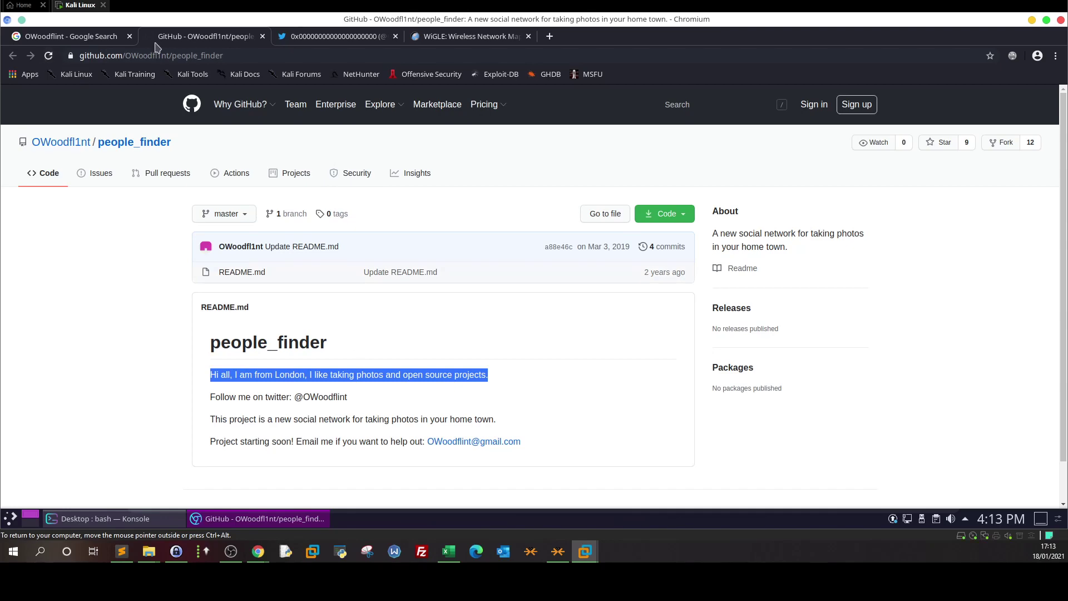
{"action": "left_click", "coordinate": [262, 36]}
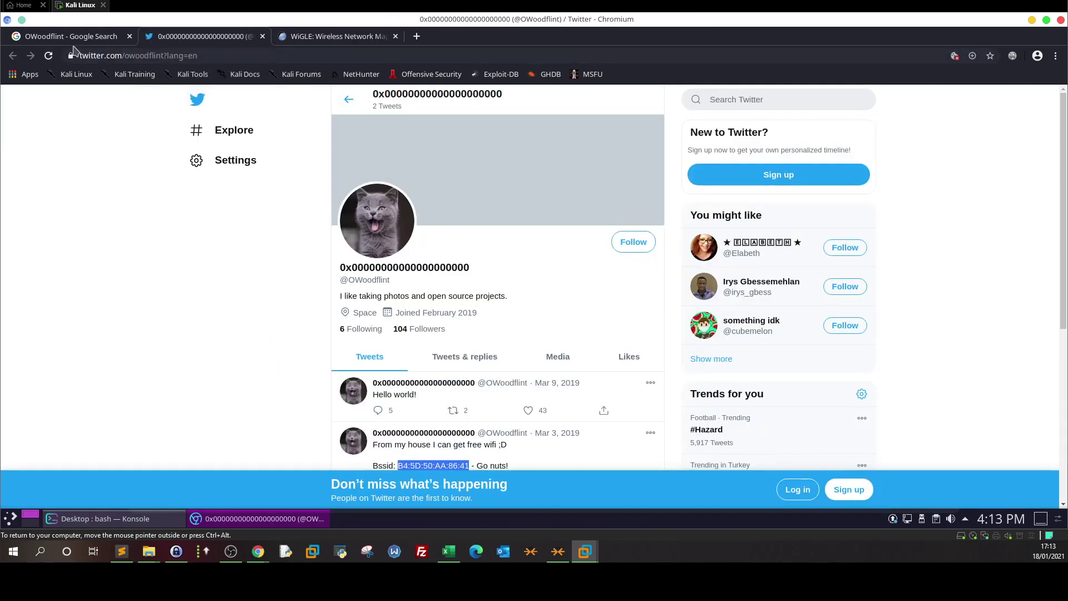
{"action": "left_click", "coordinate": [71, 40]}
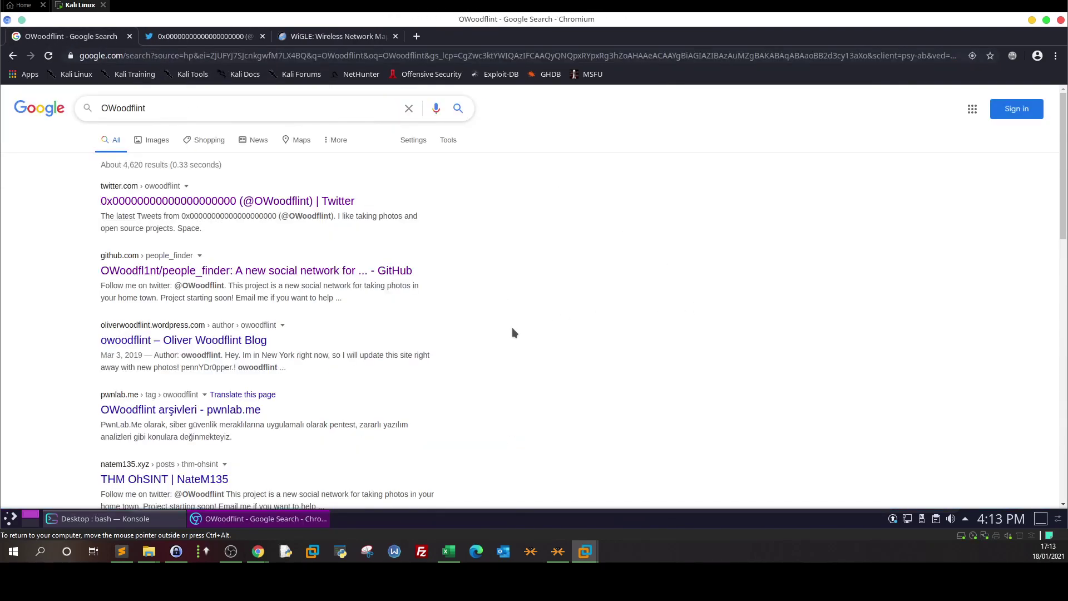
{"action": "left_click", "coordinate": [193, 340]}
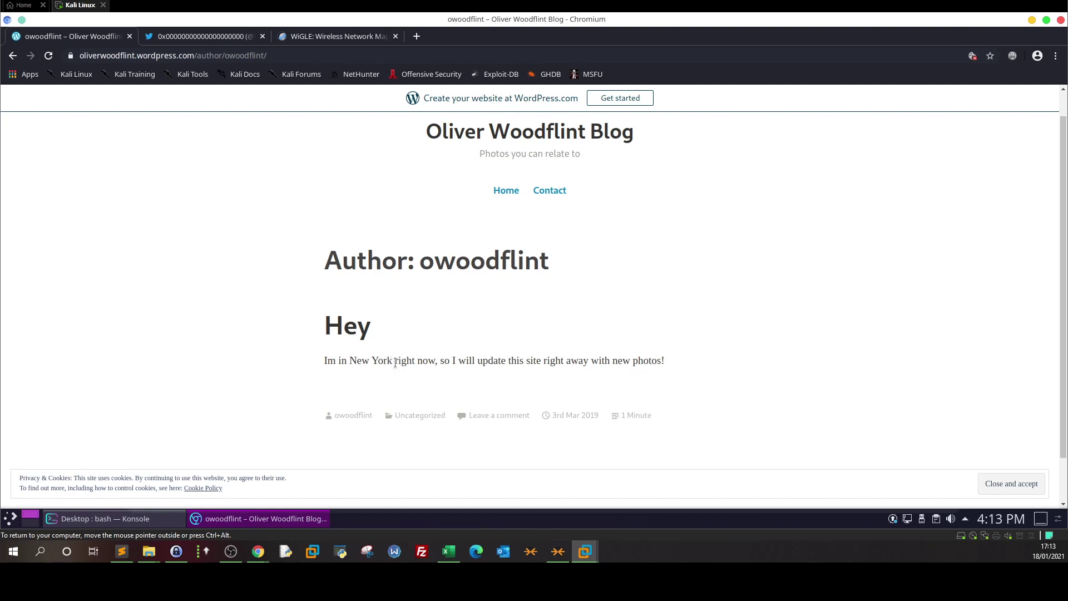
- Copy 'New York' from the blog post into TryHackMe's holiday answer field
{"action": "left_click_drag", "start_coordinate": [394, 361], "coordinate": [352, 362]}
{"action": "right_click", "coordinate": [352, 362]}
{"action": "left_click", "coordinate": [371, 371]}
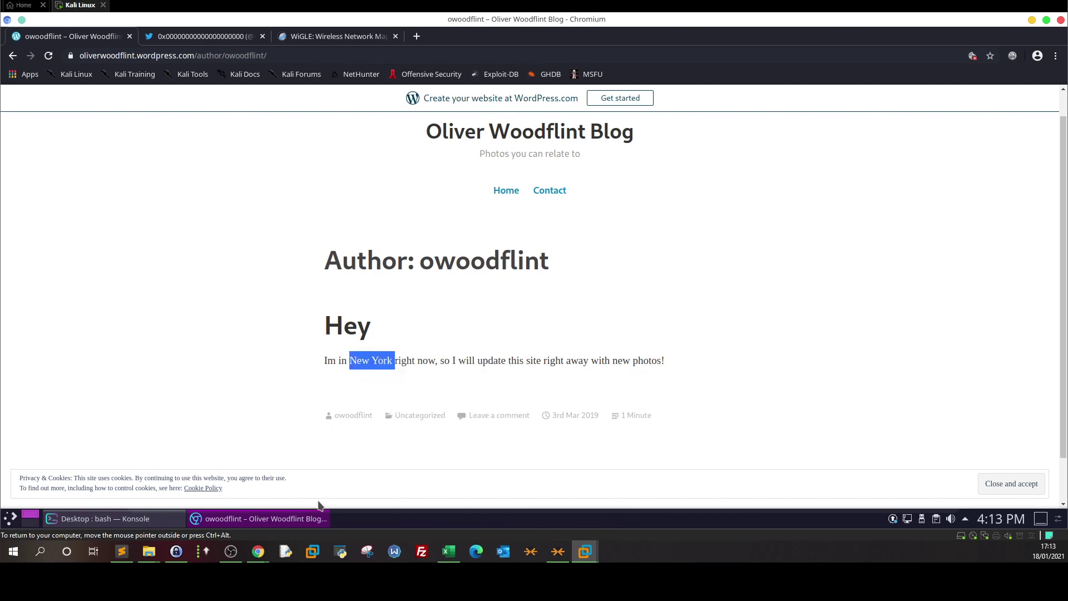
{"action": "left_click", "coordinate": [258, 551]}
{"action": "left_click", "coordinate": [333, 377]}
{"action": "key", "text": "ctrl+v"}
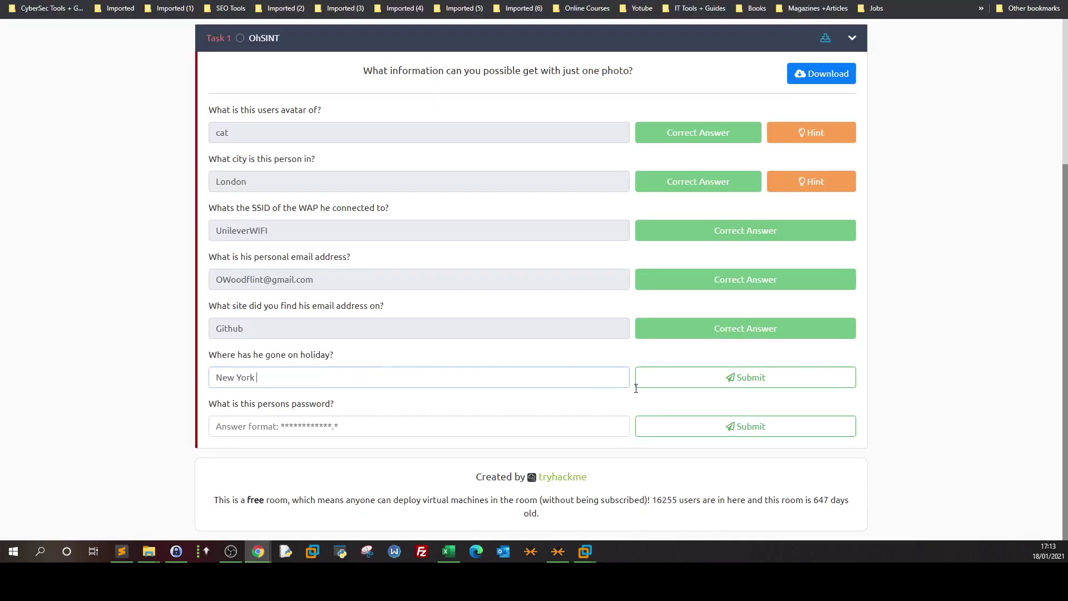
- Submit 'New York' as the holiday answer and return to the blog in the Kali VM
{"action": "left_click", "coordinate": [679, 382]}
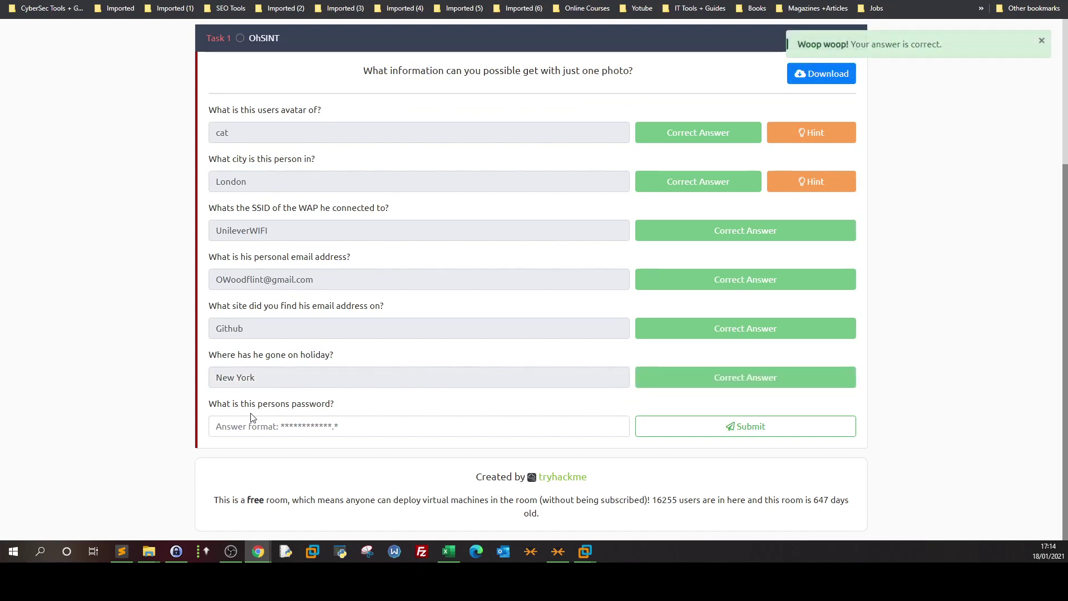
{"action": "left_click", "coordinate": [593, 555]}
{"action": "left_click", "coordinate": [272, 272]}
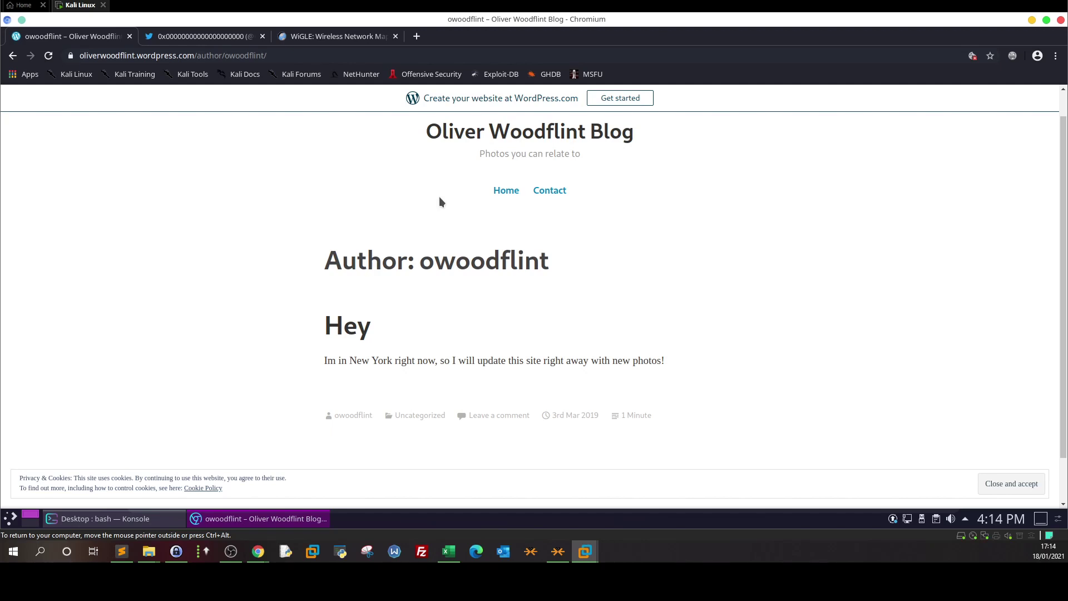
- View the owoodflint author page's HTML source in a new tab and skim it
{"action": "right_click", "coordinate": [717, 288]}
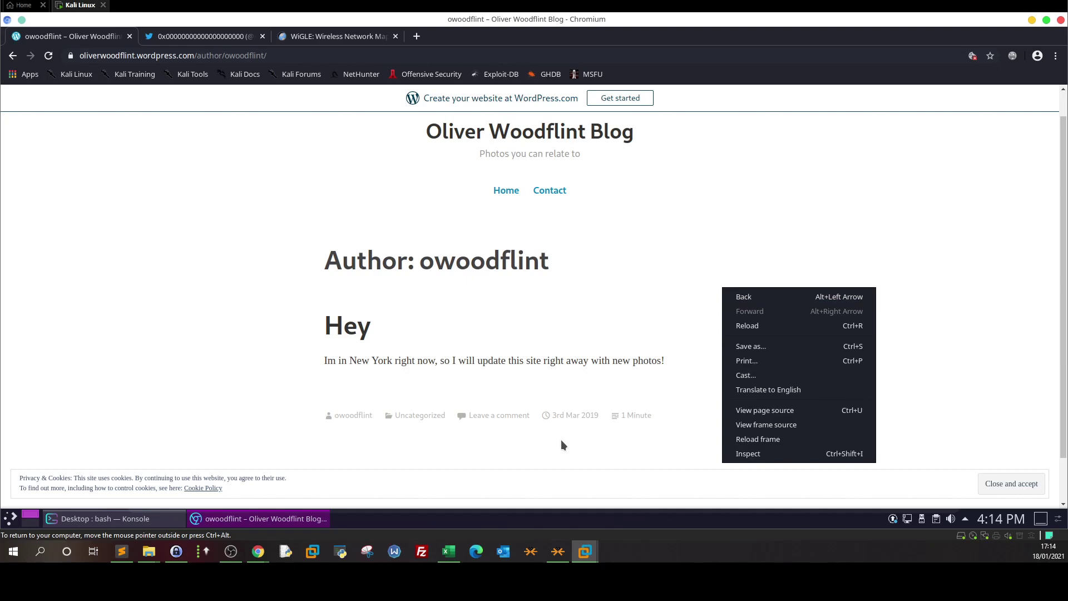
{"action": "left_click", "coordinate": [765, 410]}
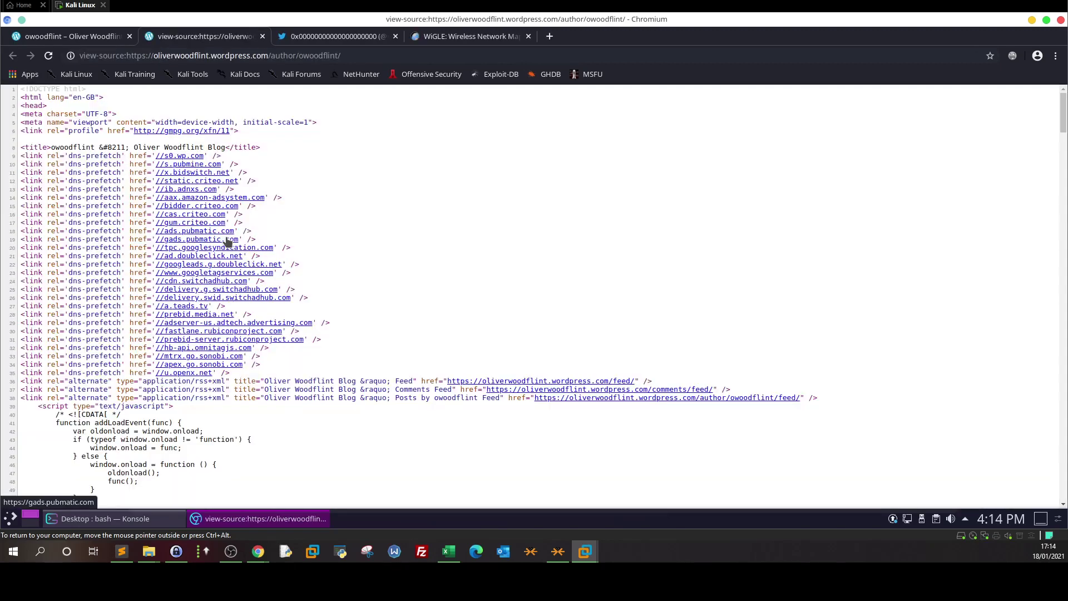
{"action": "scroll", "coordinate": [228, 242], "scroll_direction": "down", "scroll_amount": 5}
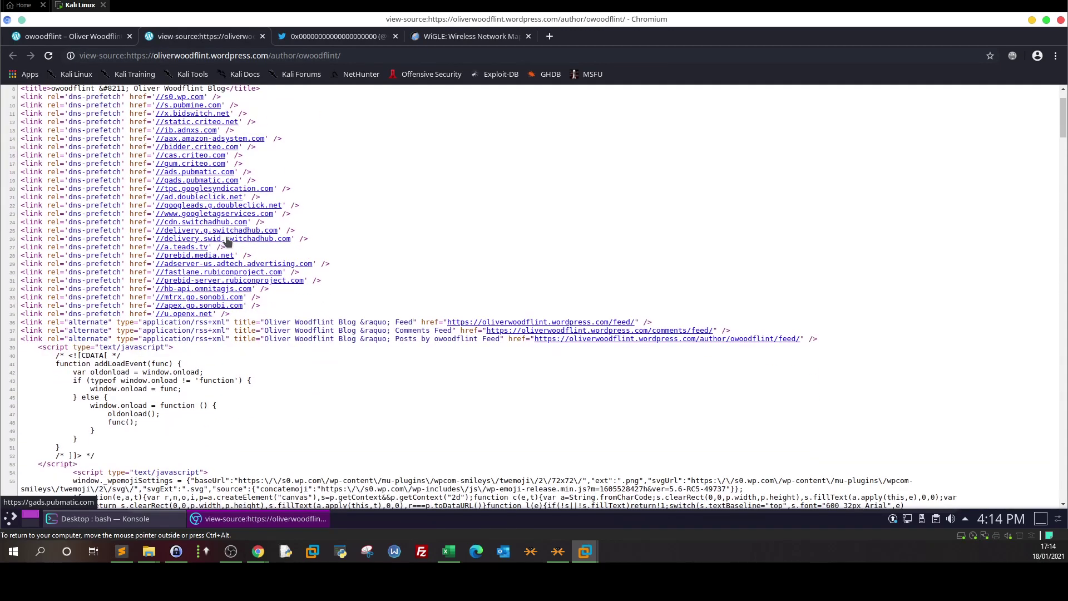
{"action": "scroll", "coordinate": [228, 242], "scroll_direction": "down", "scroll_amount": 8}
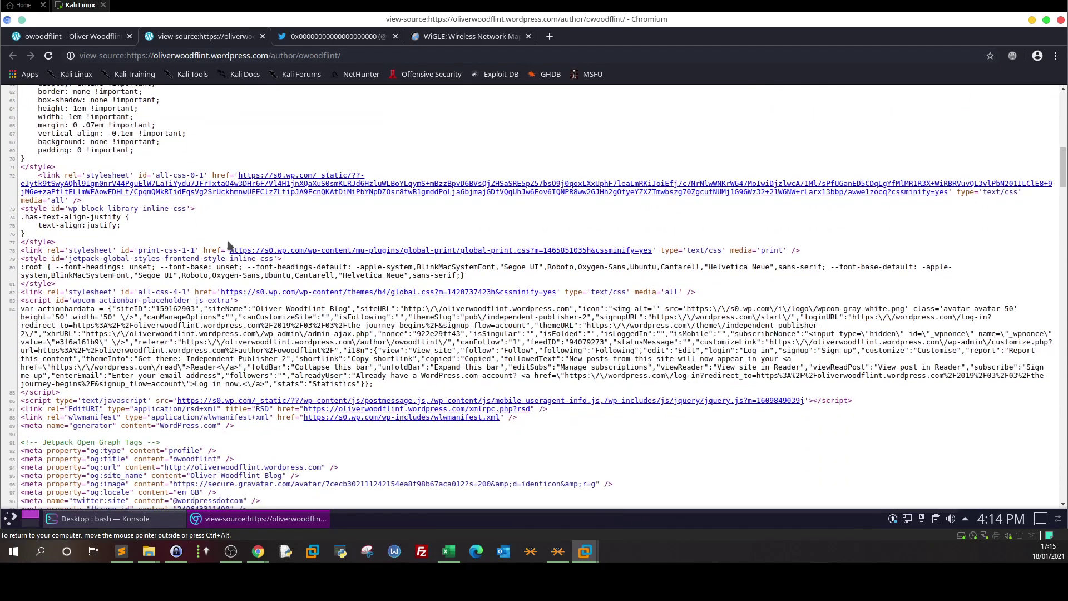
{"action": "scroll", "coordinate": [222, 233], "scroll_direction": "down", "scroll_amount": 2}
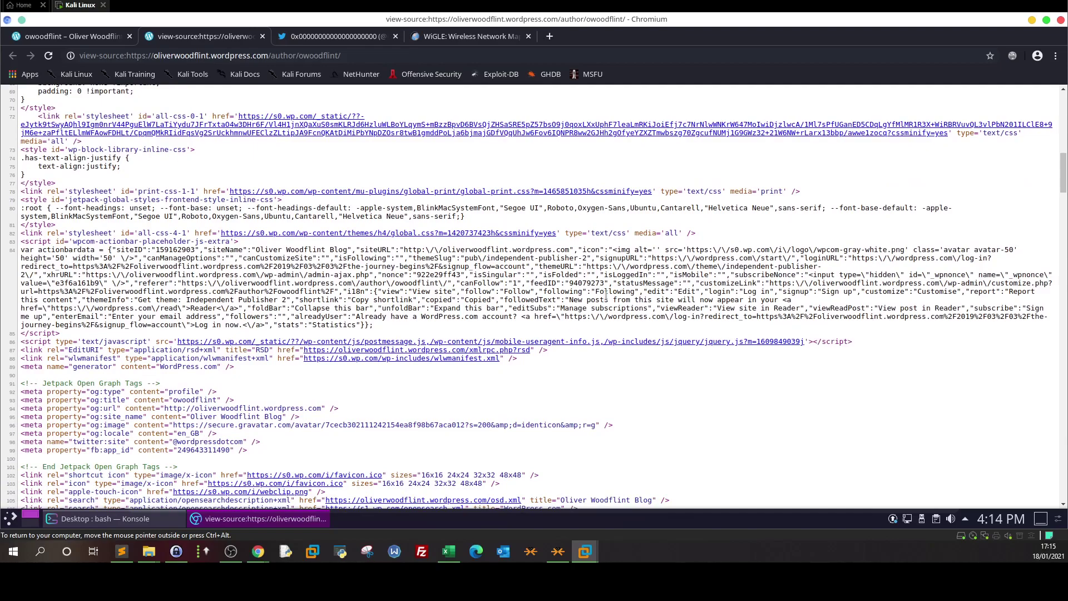
{"action": "scroll", "coordinate": [573, 342], "scroll_direction": "down", "scroll_amount": 2}
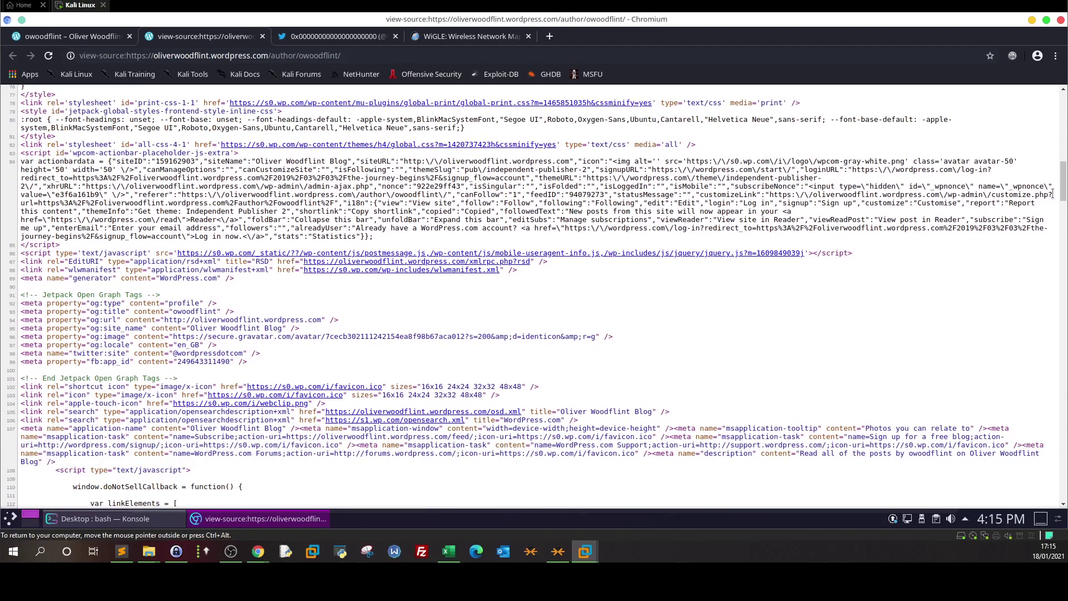
{"action": "scroll", "coordinate": [584, 177], "scroll_direction": "up", "scroll_amount": 10}
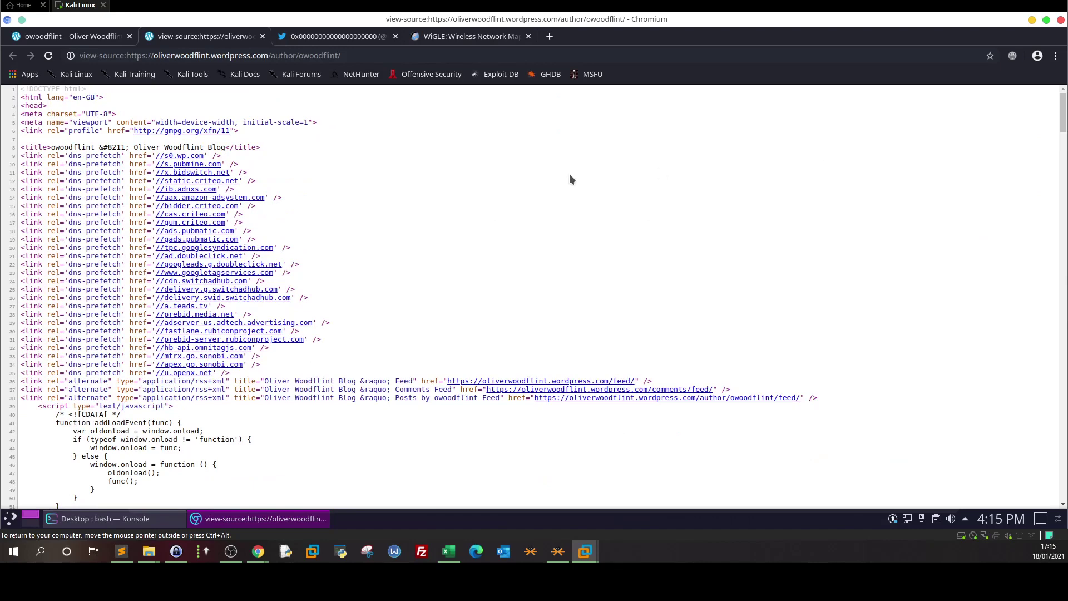
- Search the source for 'pass', then highlight the hidden white-styled password text on line 224
{"action": "key", "text": "ctrl+f"}
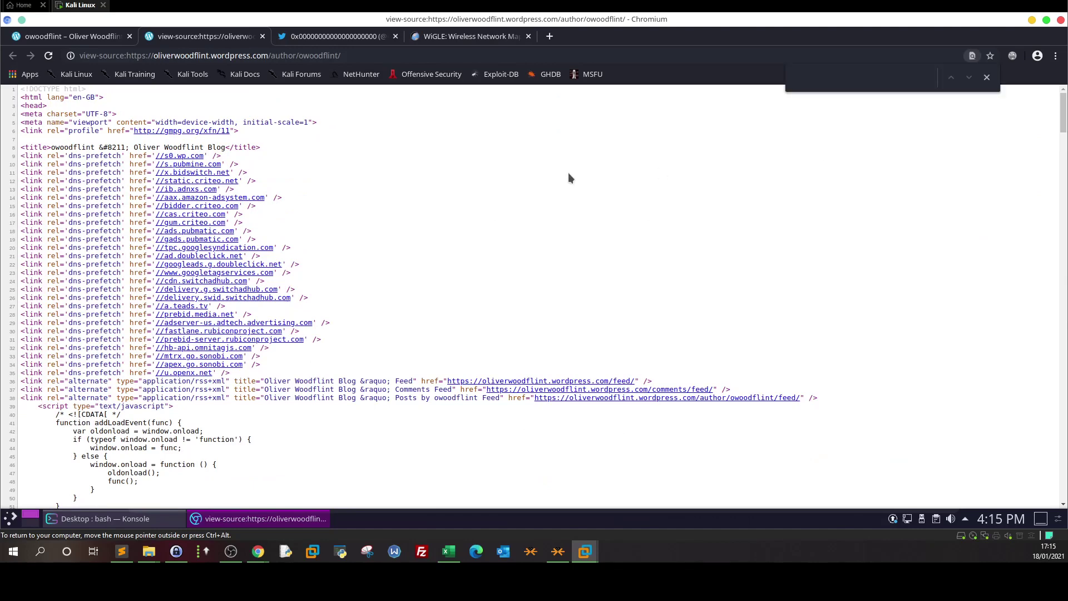
{"action": "type", "text": "pass"}
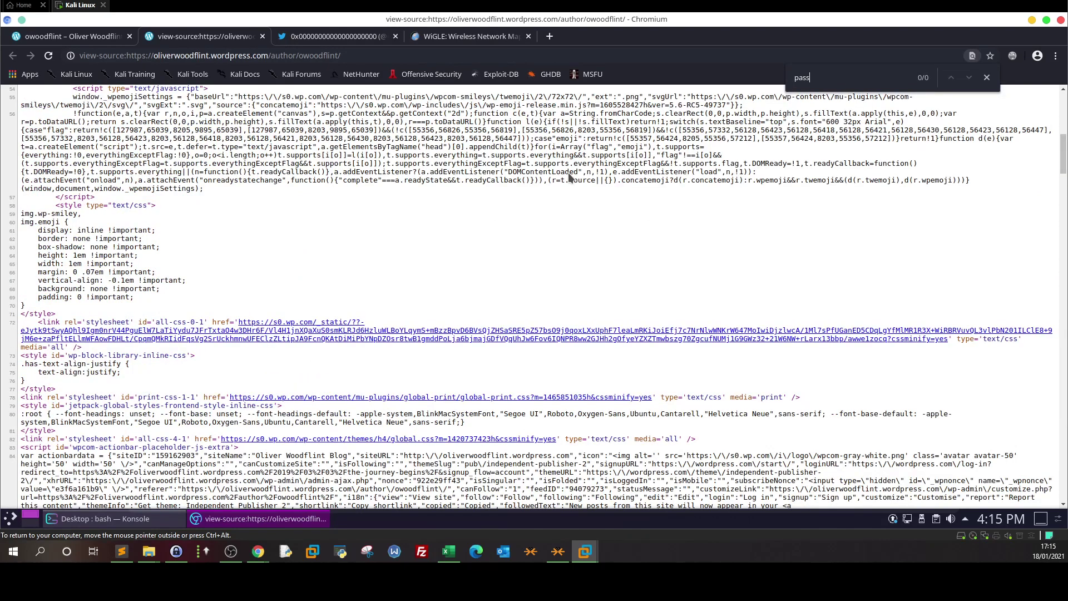
{"action": "key", "text": "BackSpace"}
{"action": "key", "text": "BackSpace"}
{"action": "key", "text": "BackSpace"}
{"action": "key", "text": "BackSpace"}
{"action": "left_click", "coordinate": [986, 78]}
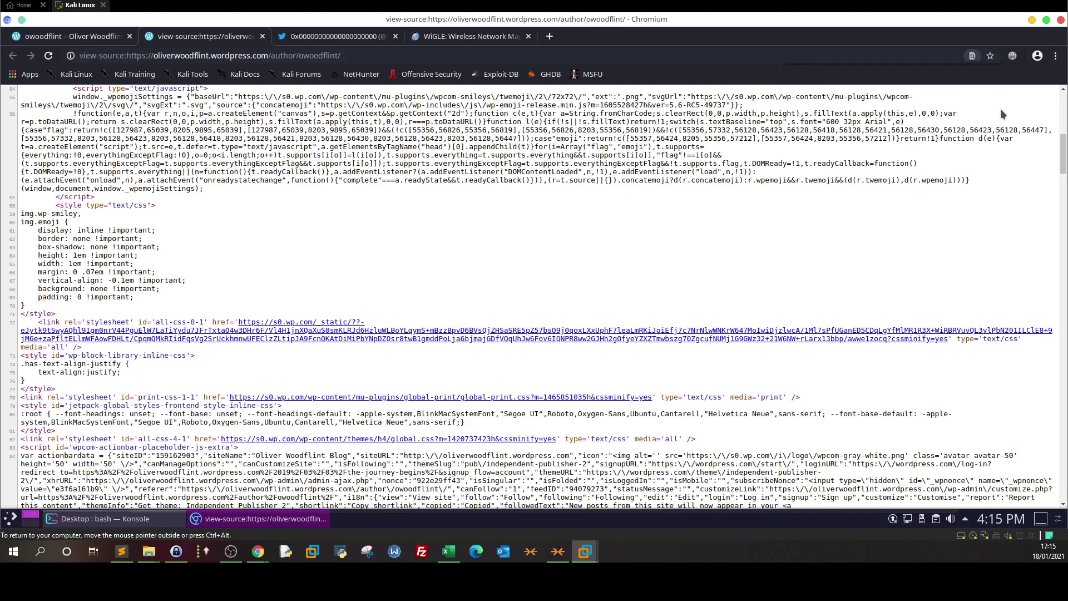
{"action": "left_click_drag", "start_coordinate": [1060, 176], "coordinate": [1063, 303]}
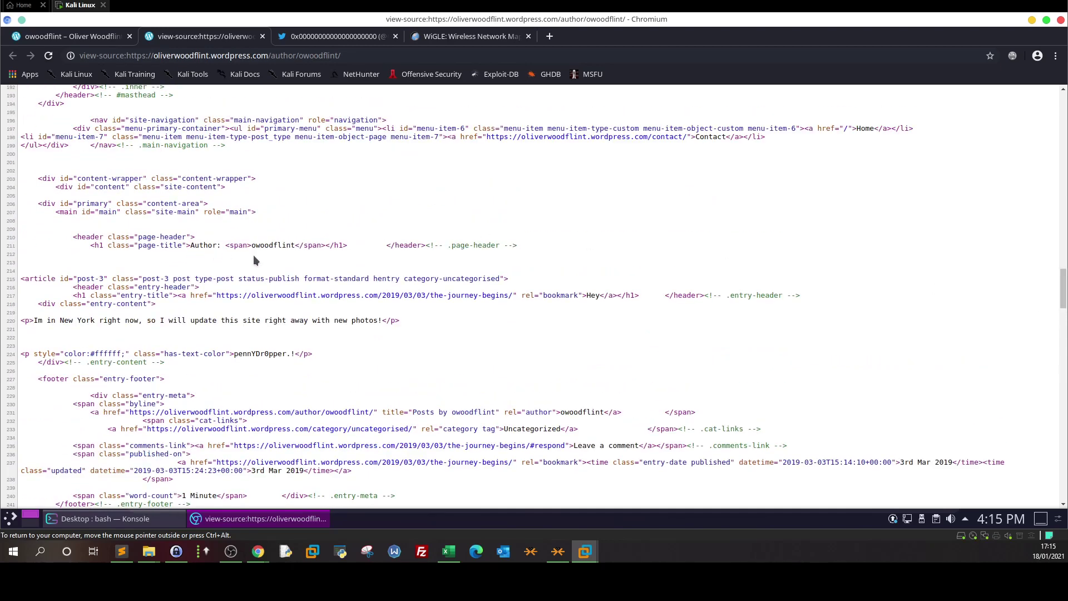
{"action": "scroll", "coordinate": [258, 261], "scroll_direction": "down", "scroll_amount": 2}
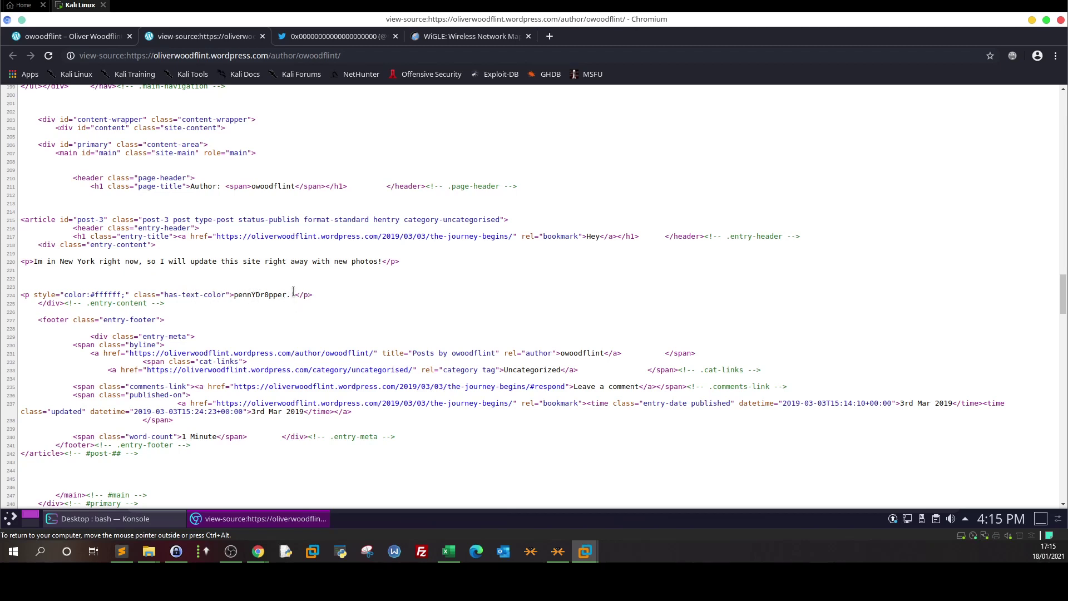
{"action": "left_click_drag", "start_coordinate": [294, 294], "coordinate": [233, 294]}
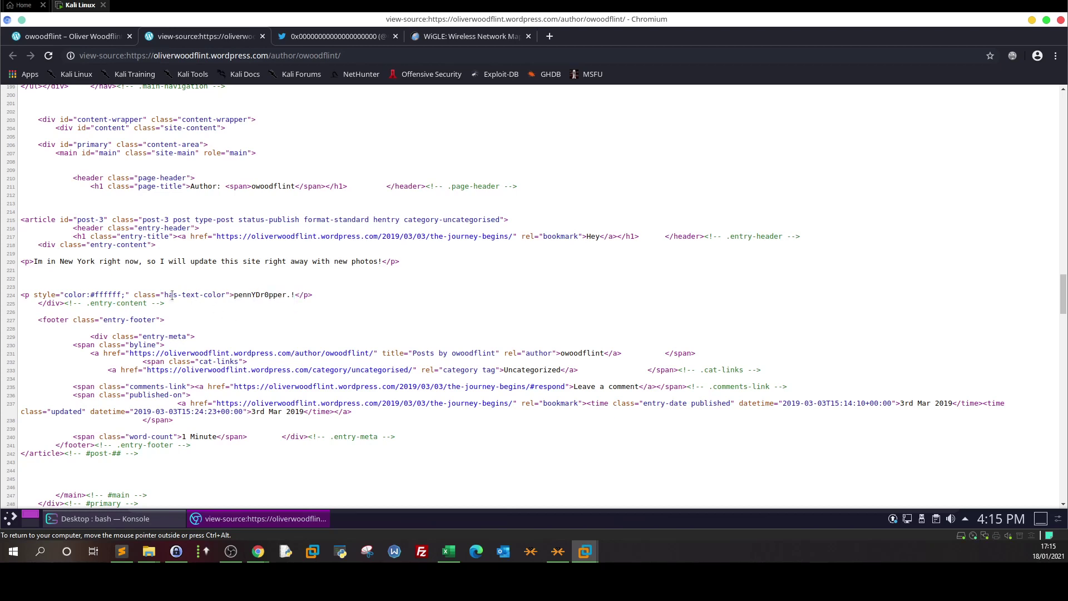
{"action": "left_click_drag", "start_coordinate": [64, 294], "coordinate": [81, 294]}
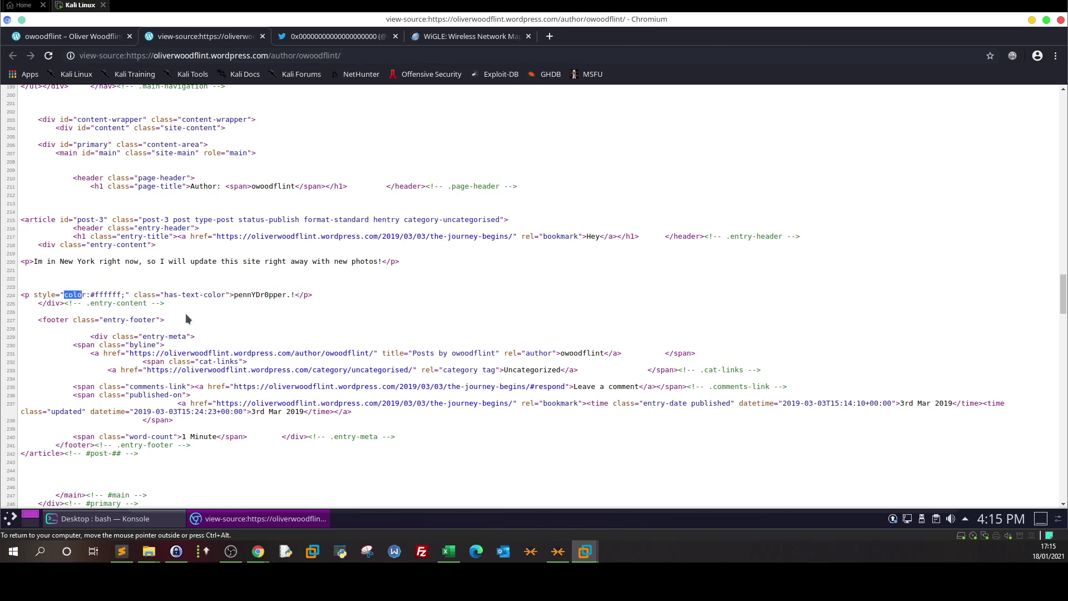
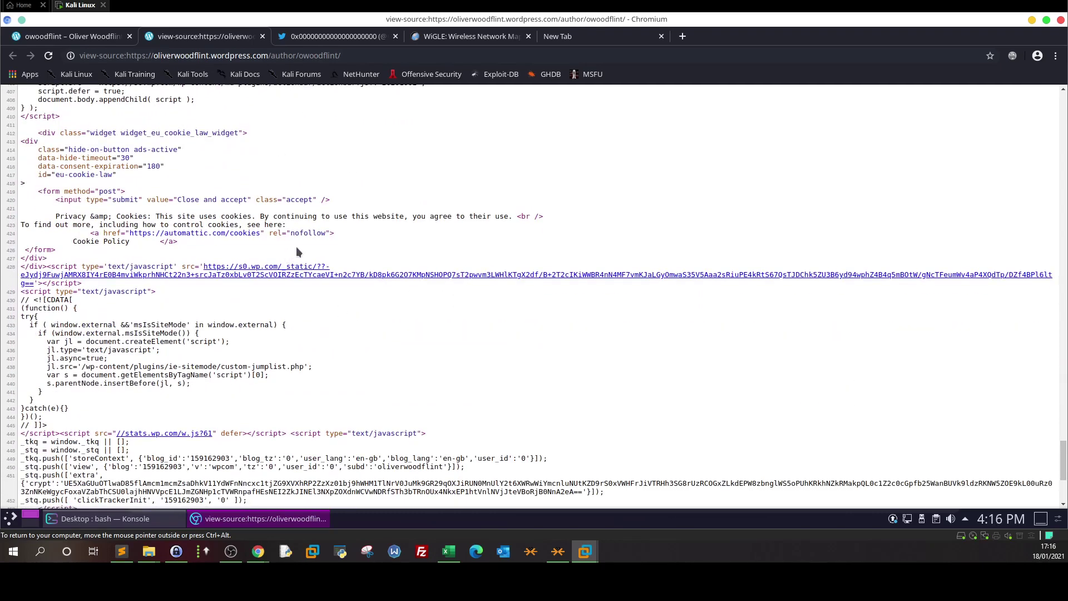
{"action": "scroll", "coordinate": [312, 254], "scroll_direction": "down", "scroll_amount": 3}
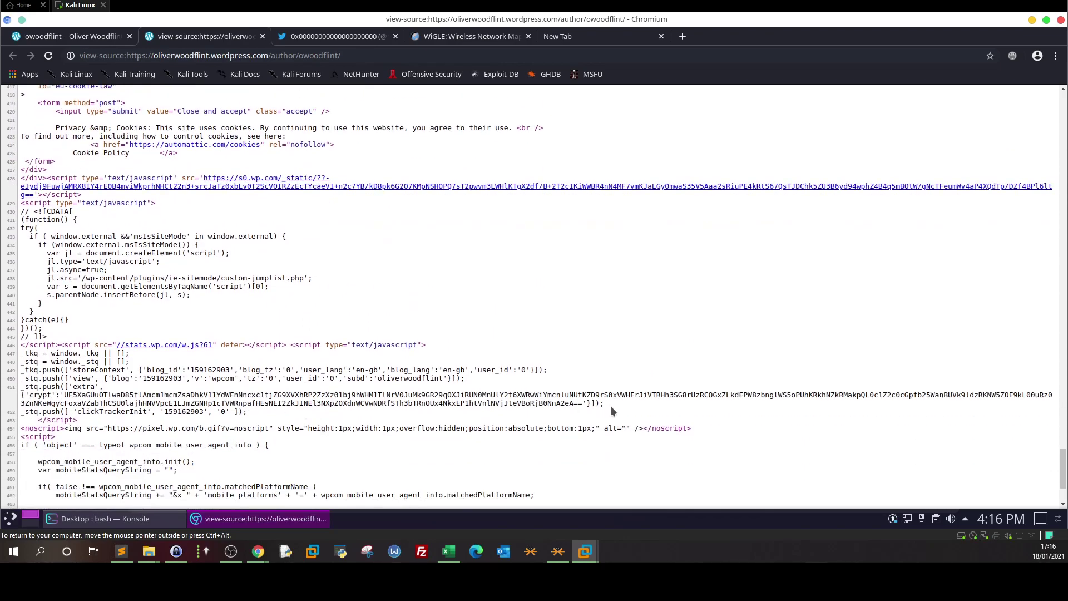
{"action": "scroll", "coordinate": [358, 372], "scroll_direction": "up", "scroll_amount": 8}
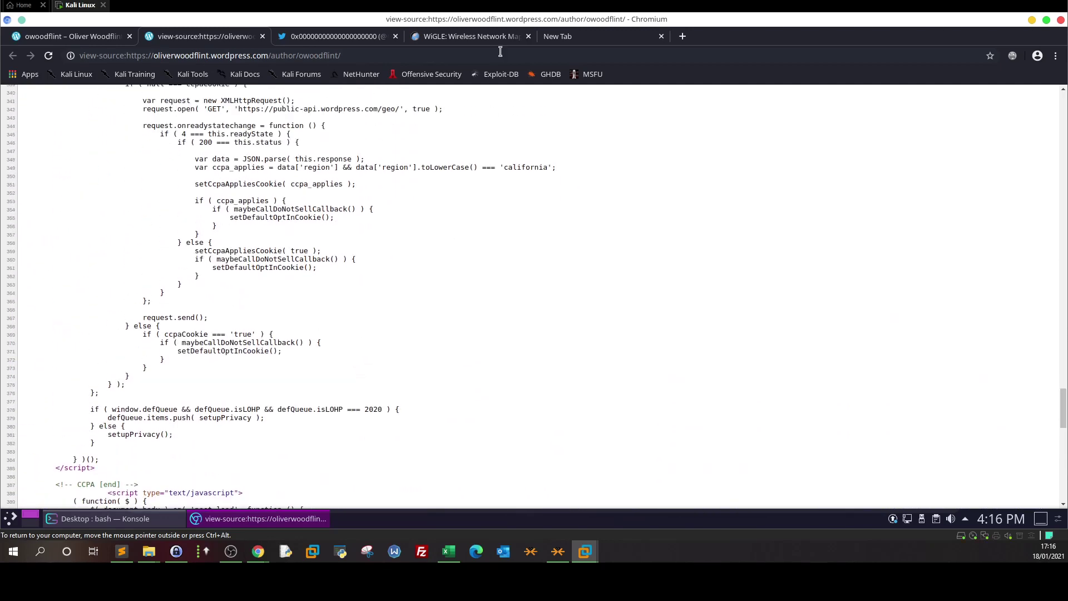
{"action": "left_click", "coordinate": [556, 36]}
- Copy the recovered password from the New Tab address bar
{"action": "key", "text": "ctrl+a"}
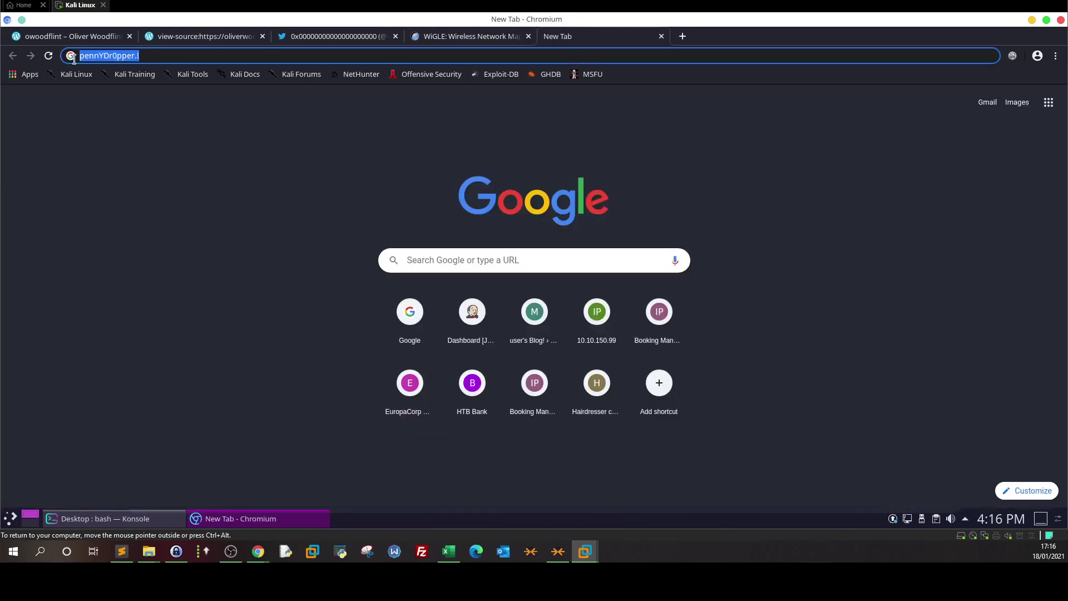
{"action": "right_click", "coordinate": [127, 58]}
{"action": "left_click", "coordinate": [161, 104]}
- Paste the password into the OhSINT room's password answer field on TryHackMe and submit
{"action": "left_click", "coordinate": [221, 500]}
{"action": "left_click", "coordinate": [314, 423]}
{"action": "key", "text": "ctrl+v"}
{"action": "key", "text": "Return"}
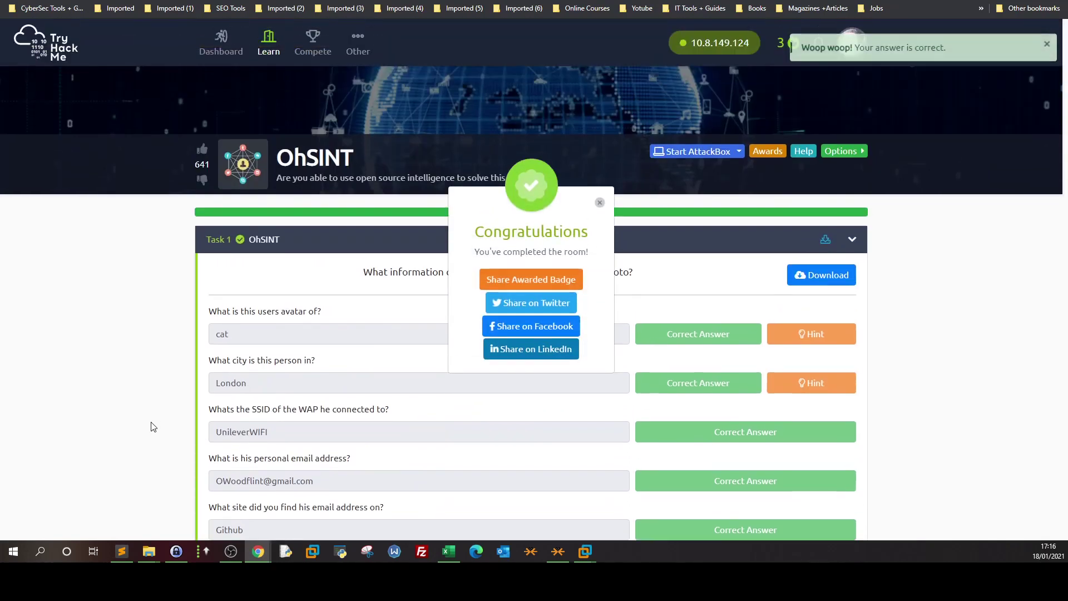
- Dismiss the congratulations popup, review the answers, and close Chromium in the Kali VM
{"action": "left_click", "coordinate": [599, 204]}
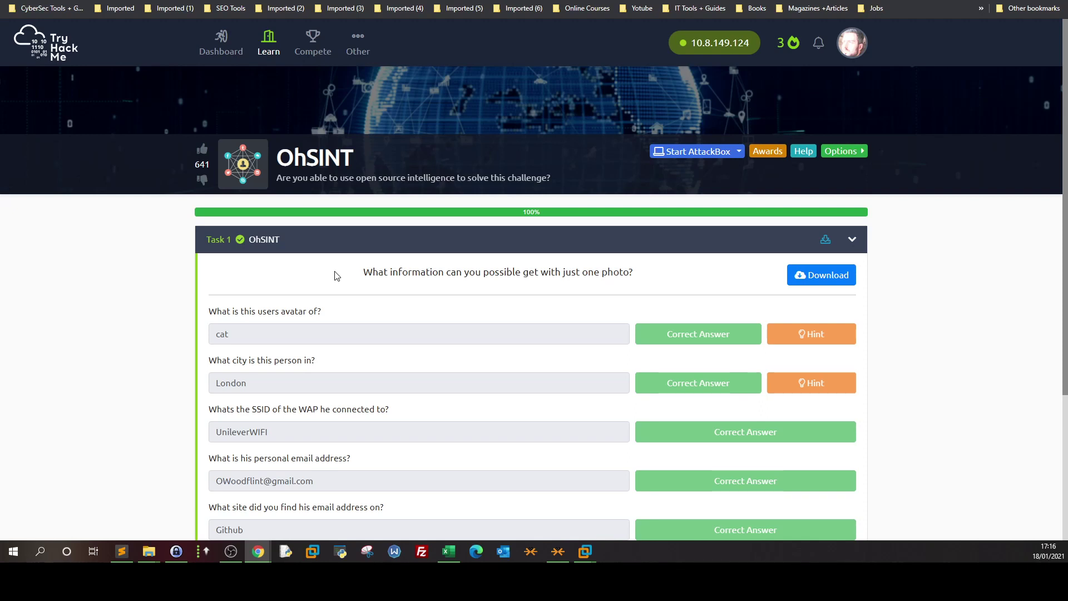
{"action": "scroll", "coordinate": [337, 267], "scroll_direction": "down", "scroll_amount": 4}
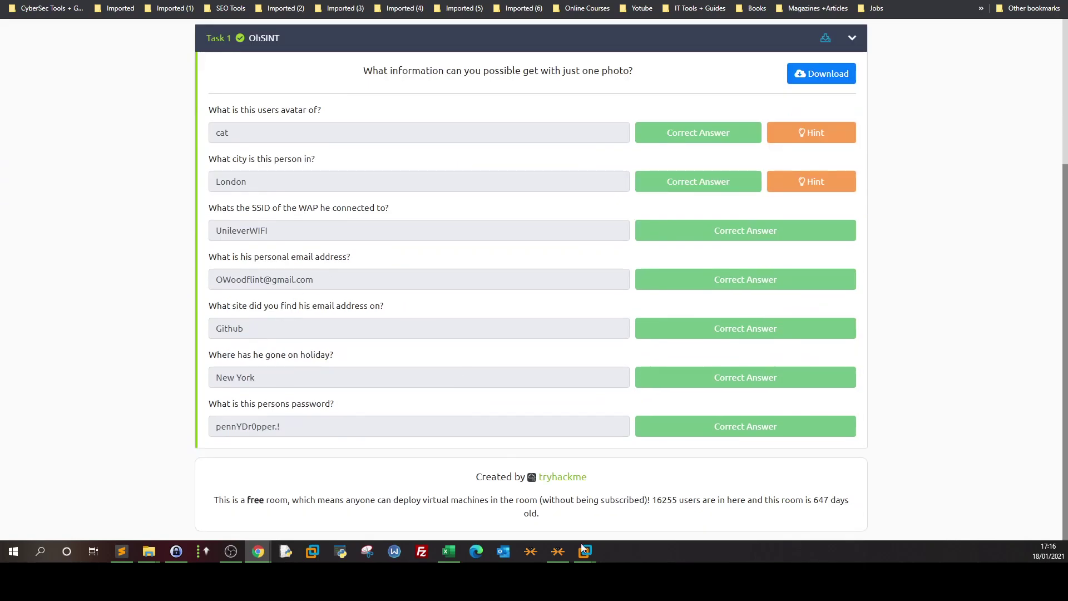
{"action": "mouse_move", "coordinate": [589, 554]}
{"action": "left_click", "coordinate": [610, 481]}
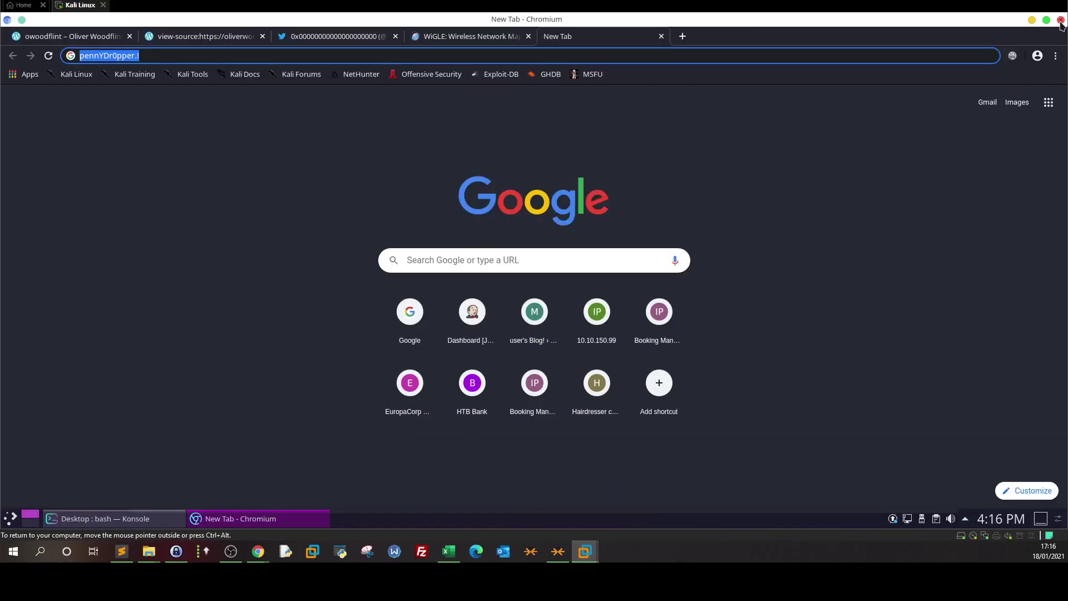
{"action": "left_click", "coordinate": [1060, 22]}
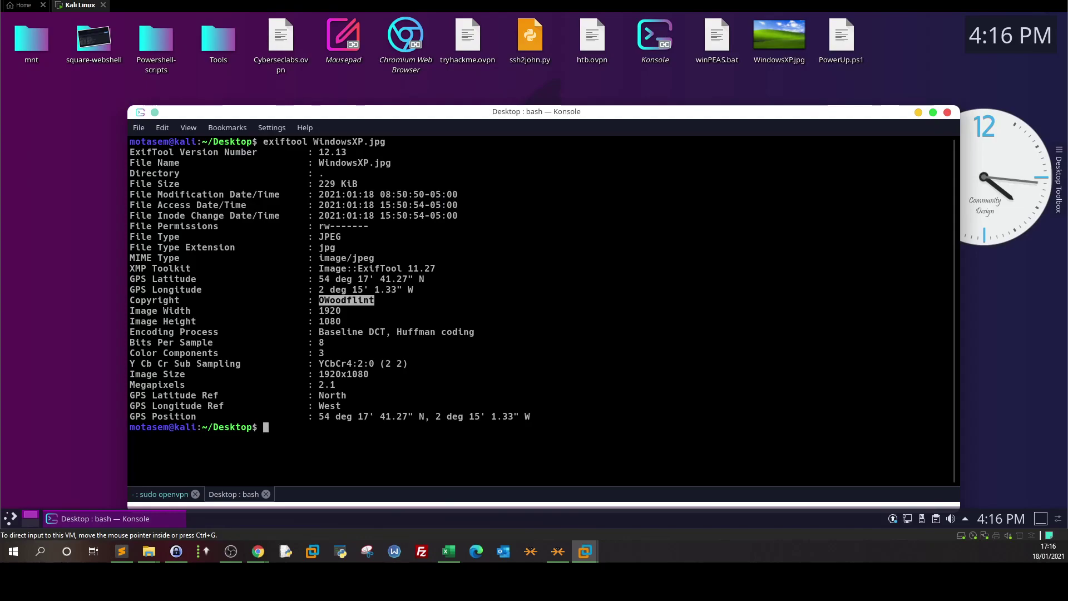